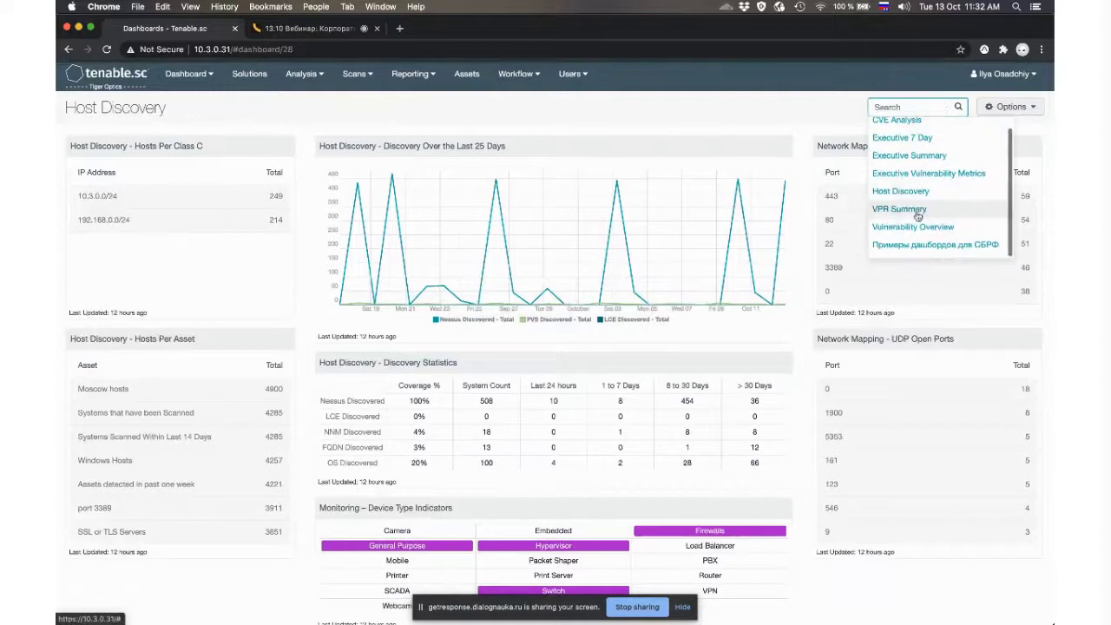
- View the VPR Summary dashboard and the Executive 7 Day dashboard, examining the latter's vulnerability matrices and trend charts
click(917, 213)
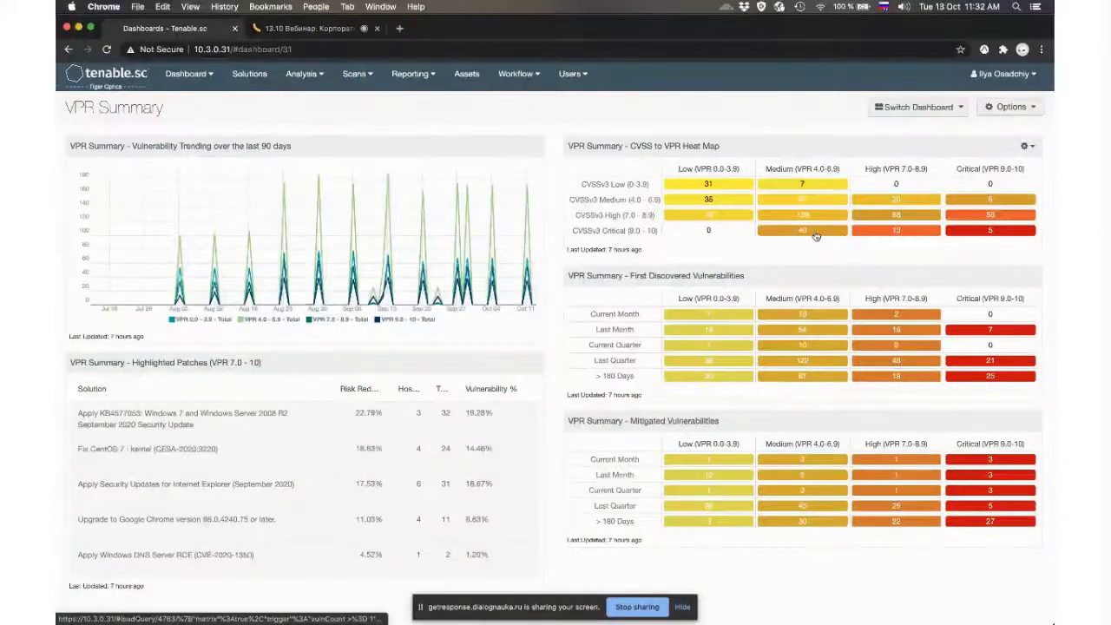
click(918, 107)
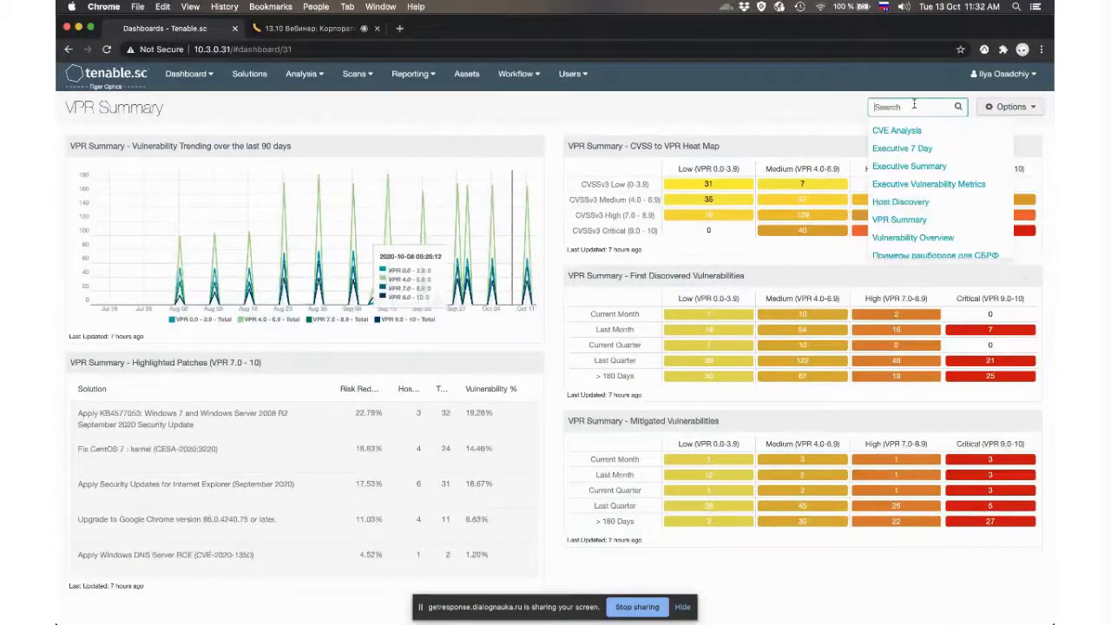
click(924, 149)
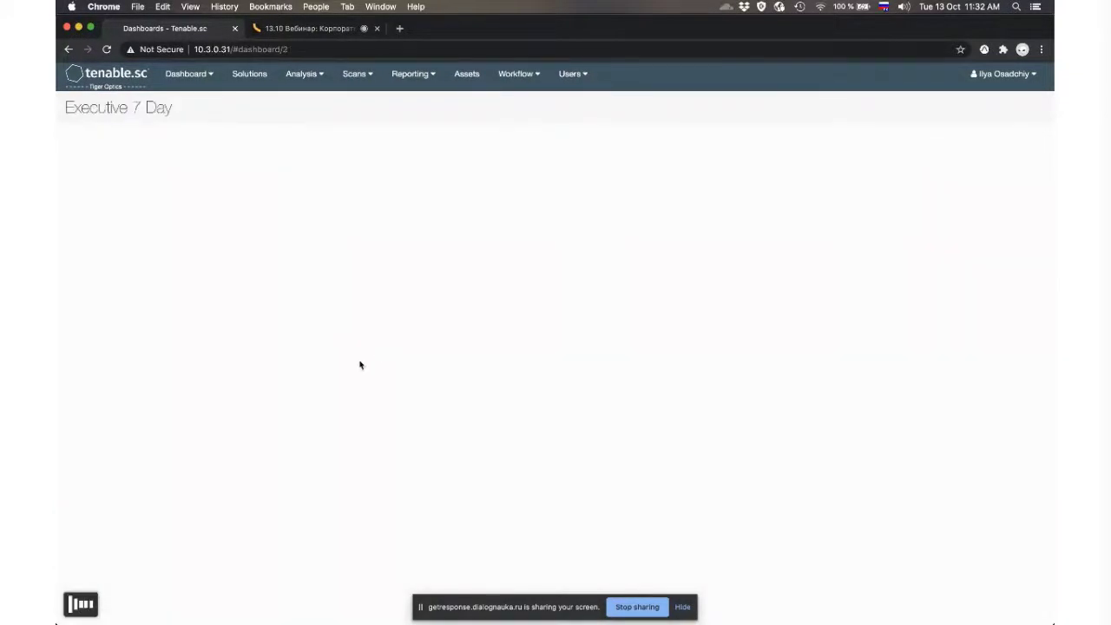
scroll(285, 361, down, 1)
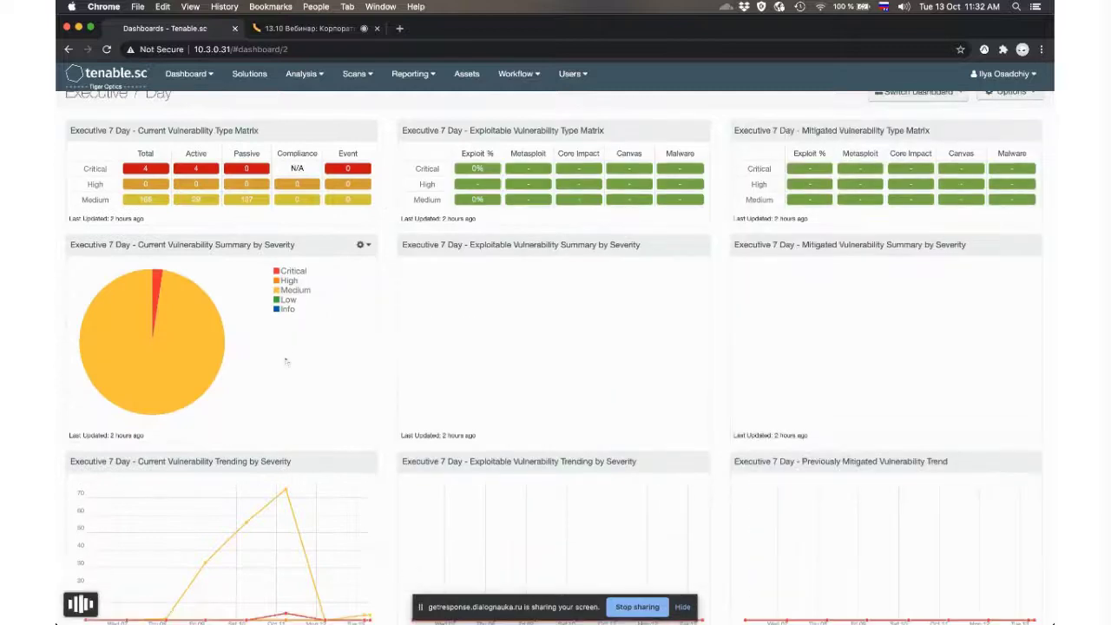
scroll(285, 361, down, 5)
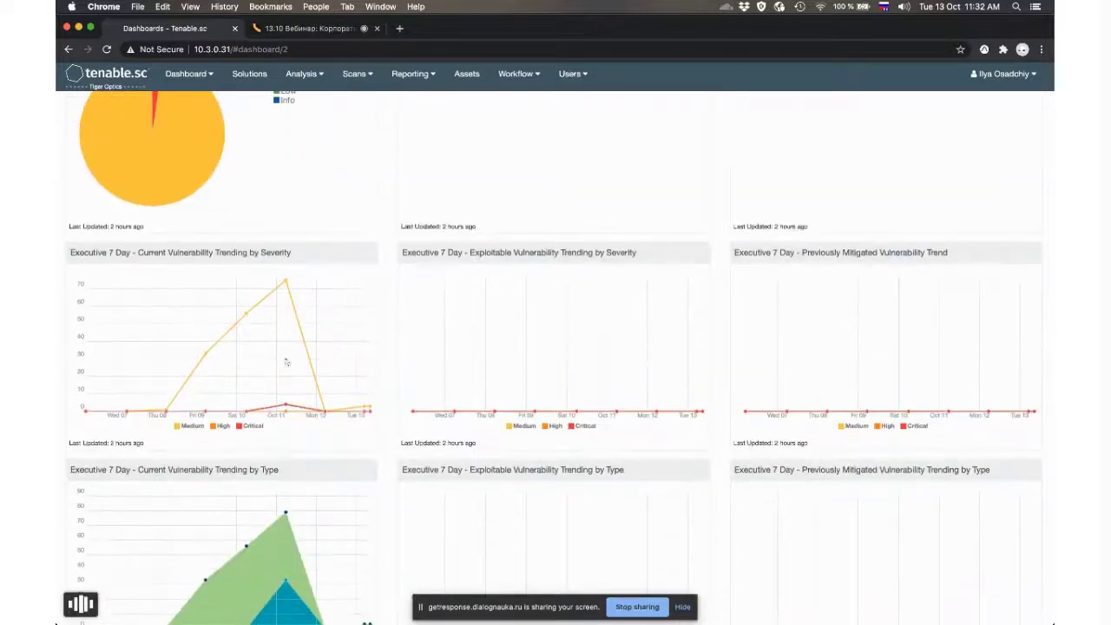
scroll(283, 397, down, 6)
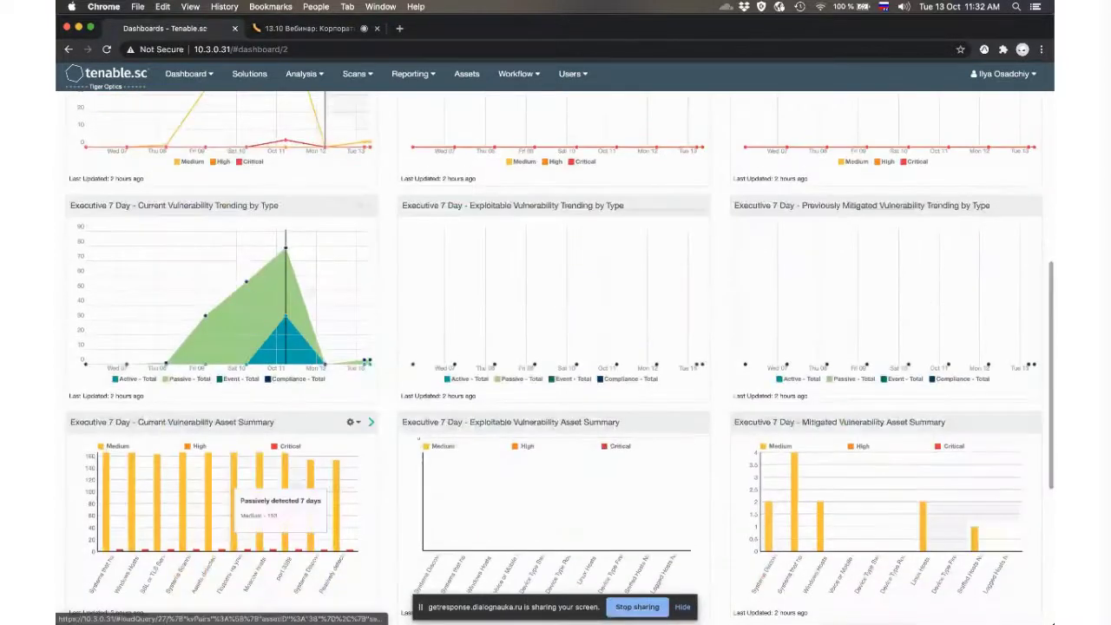
scroll(329, 469, up, 12)
- Switch to the Executive Summary dashboard and examine its trend, patch, severity and network panels
click(919, 107)
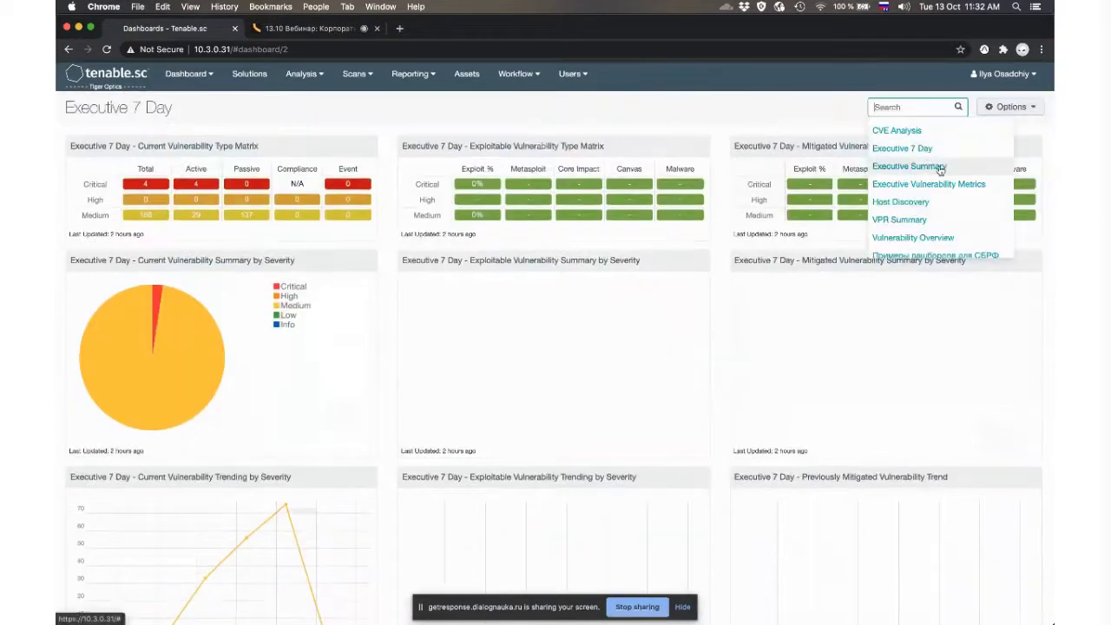
click(938, 167)
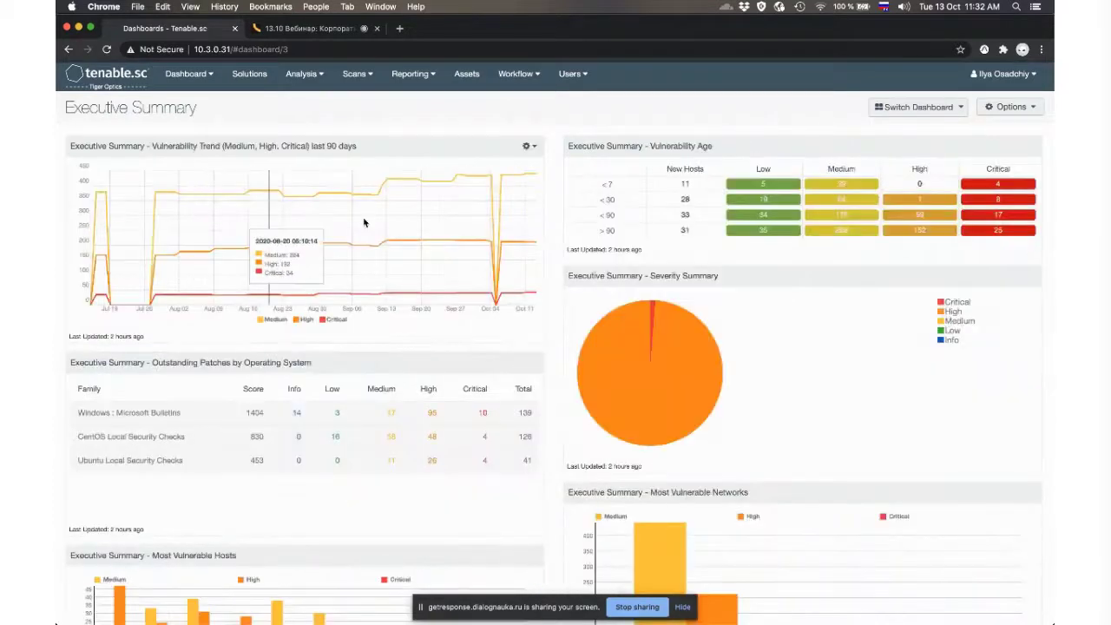
scroll(711, 225, down, 5)
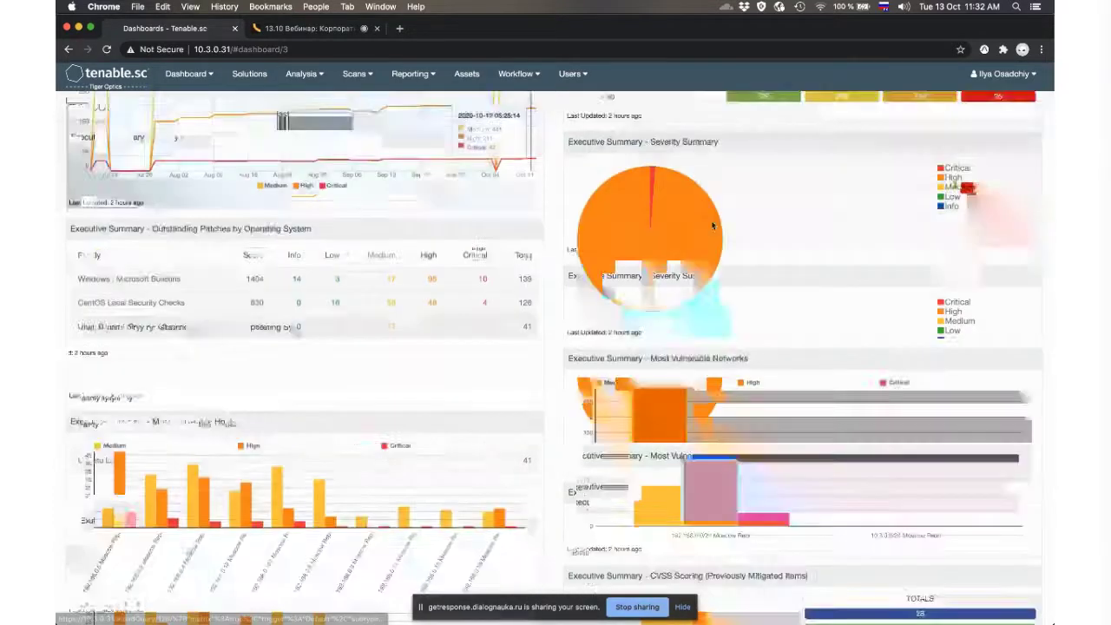
scroll(712, 226, up, 5)
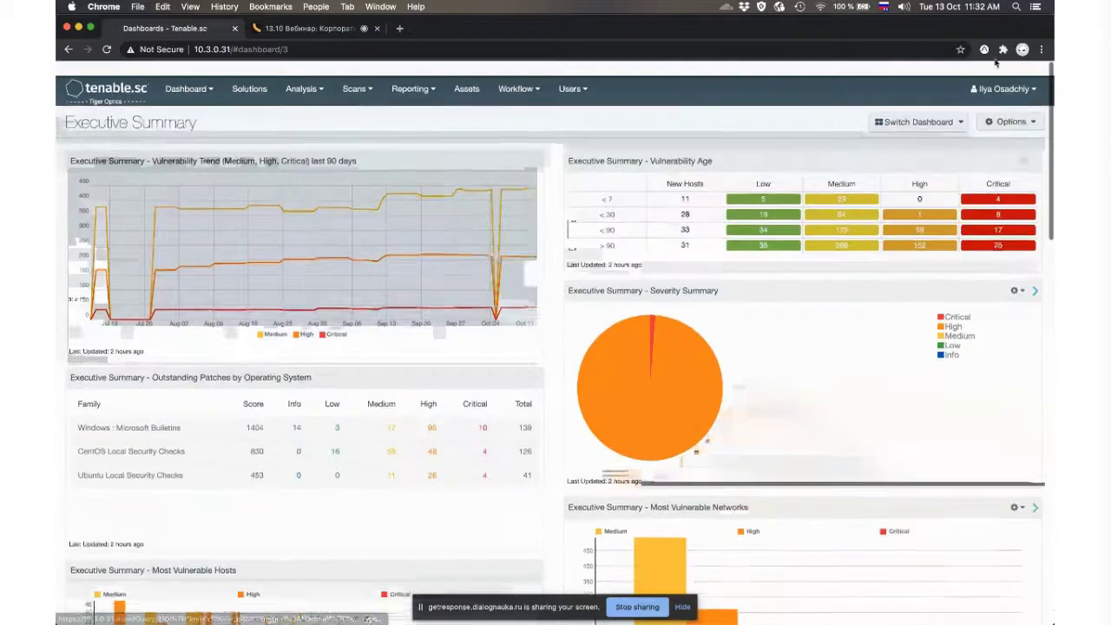
- Switch to the Vulnerability Overview dashboard and examine the Top 10 Vulnerabilities and Top 10 IP Summary tables
click(911, 107)
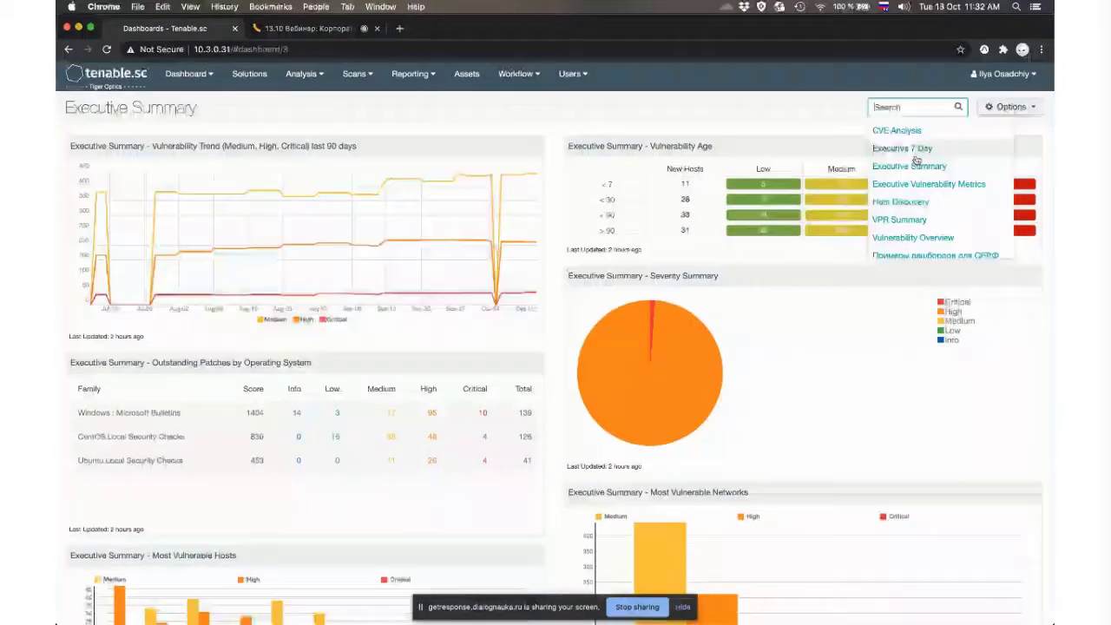
click(938, 227)
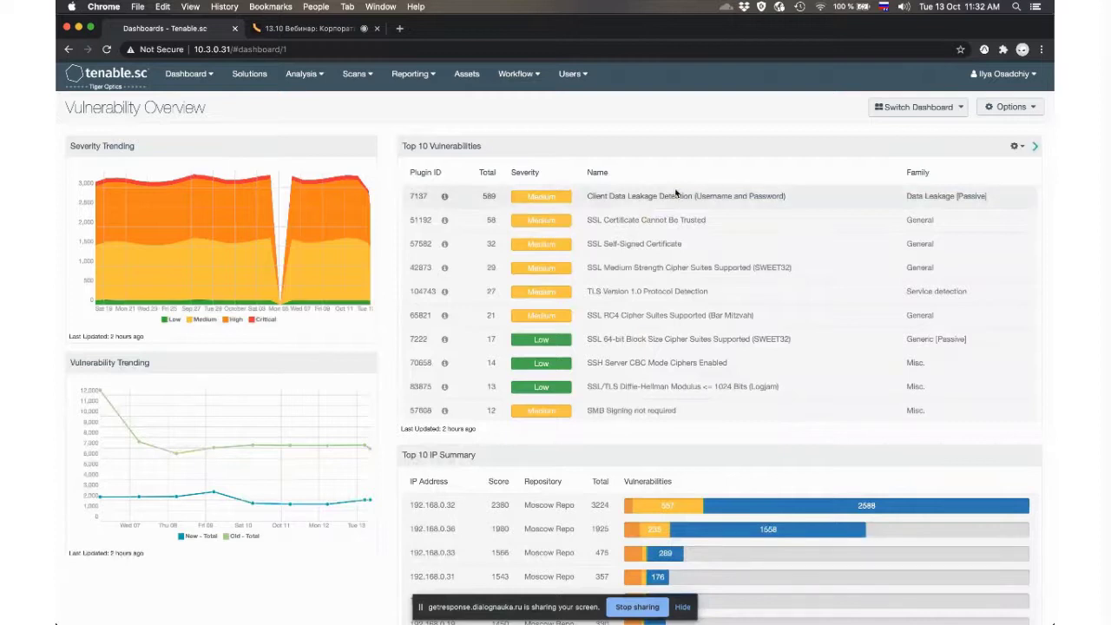
scroll(538, 228, down, 1)
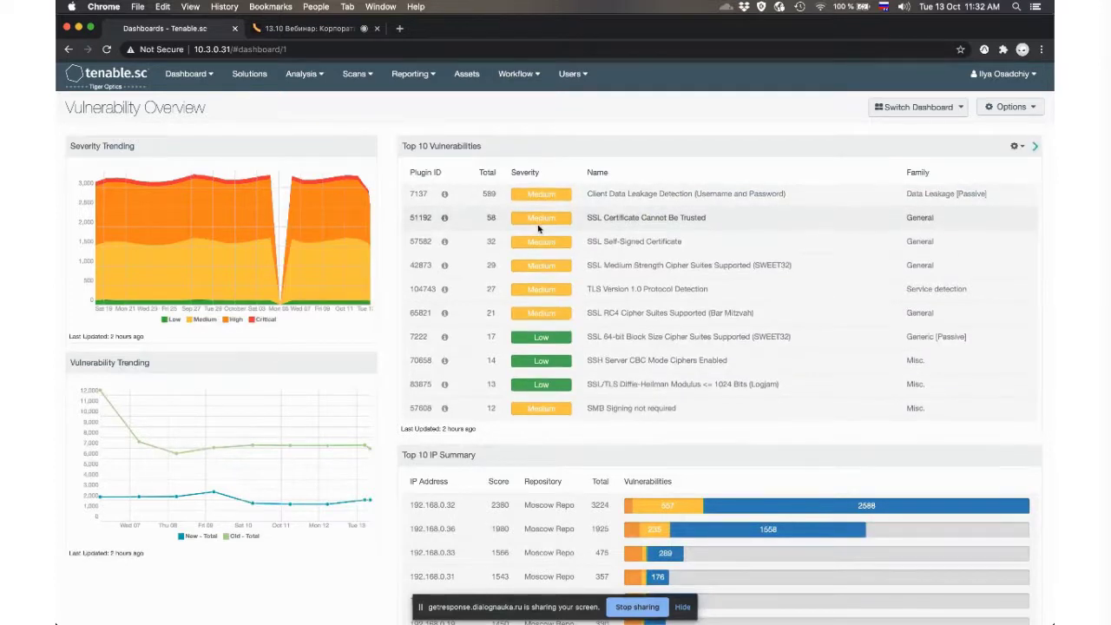
scroll(436, 290, down, 3)
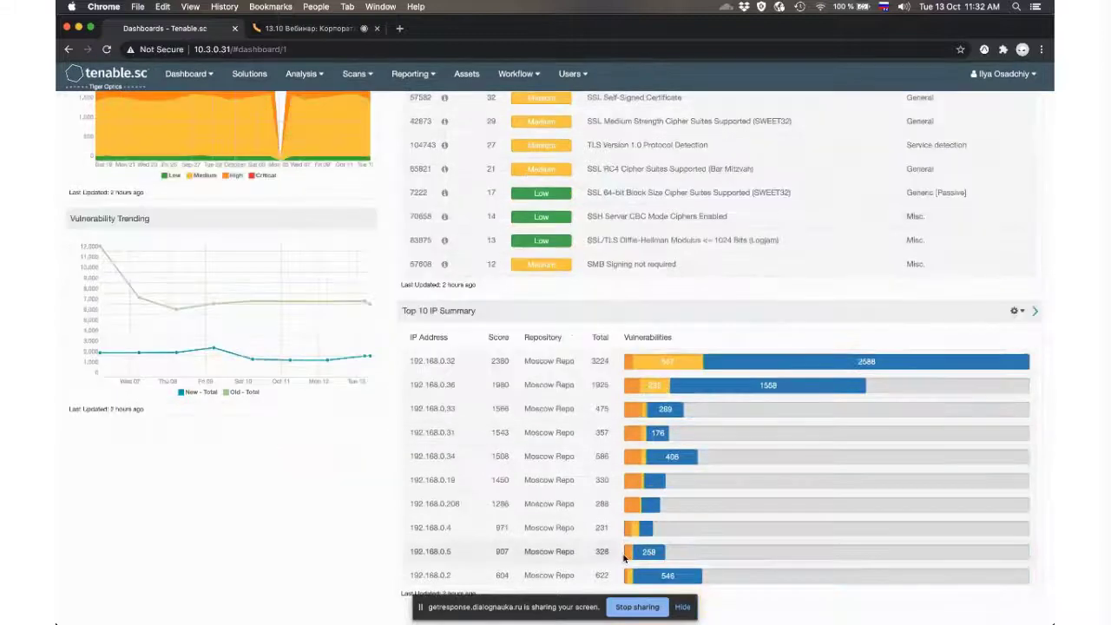
scroll(417, 226, up, 3)
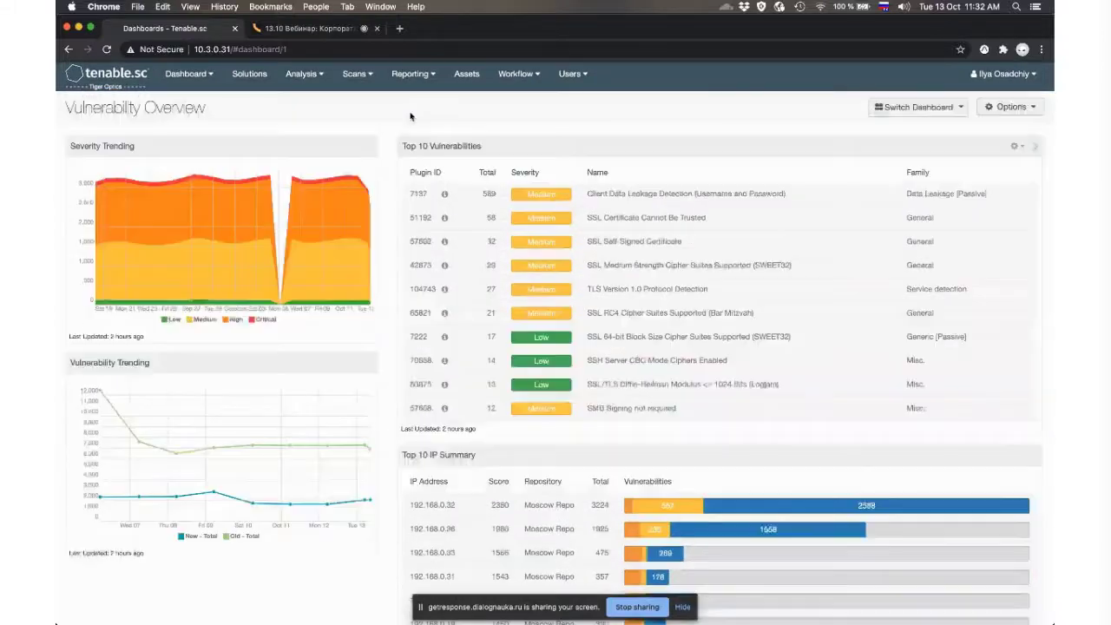
- Open the list of scan policies and start a new policy from the Host Discovery template
click(352, 74)
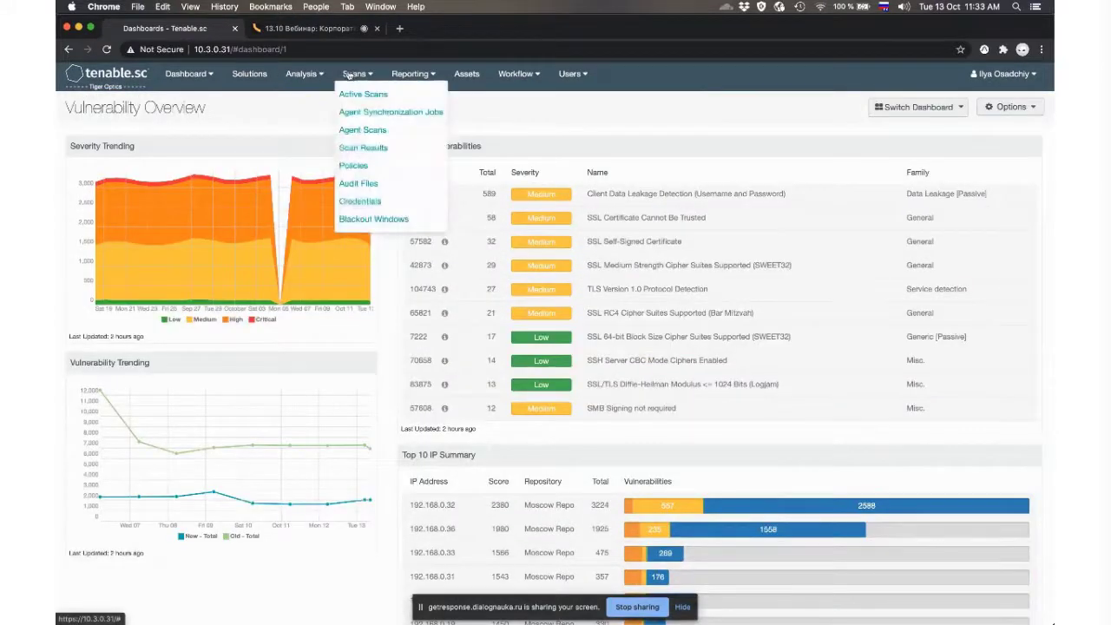
click(353, 166)
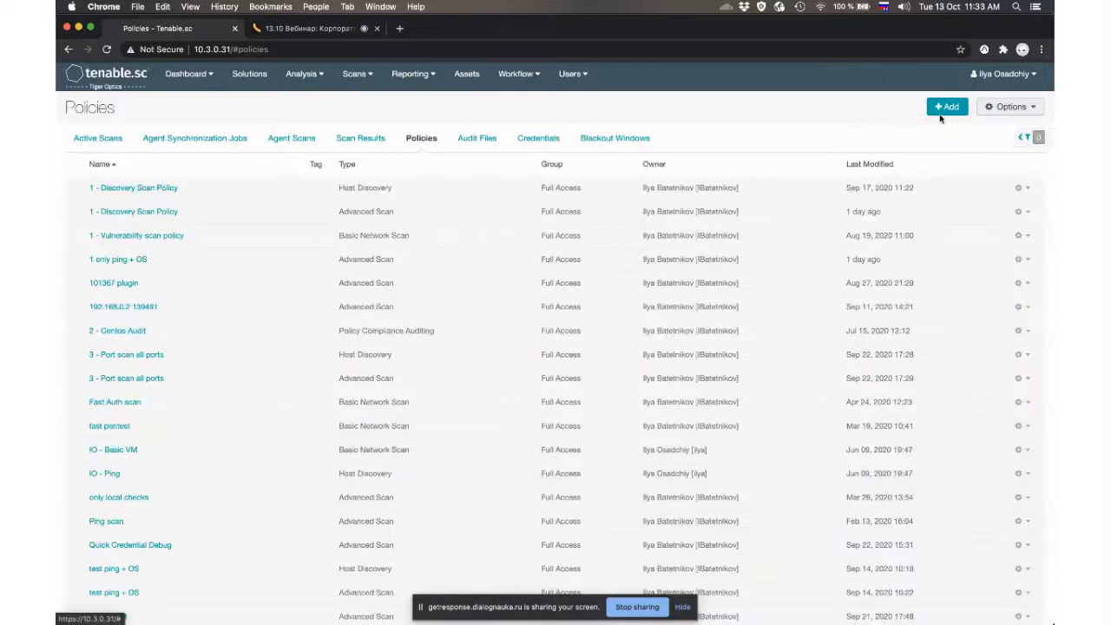
click(938, 114)
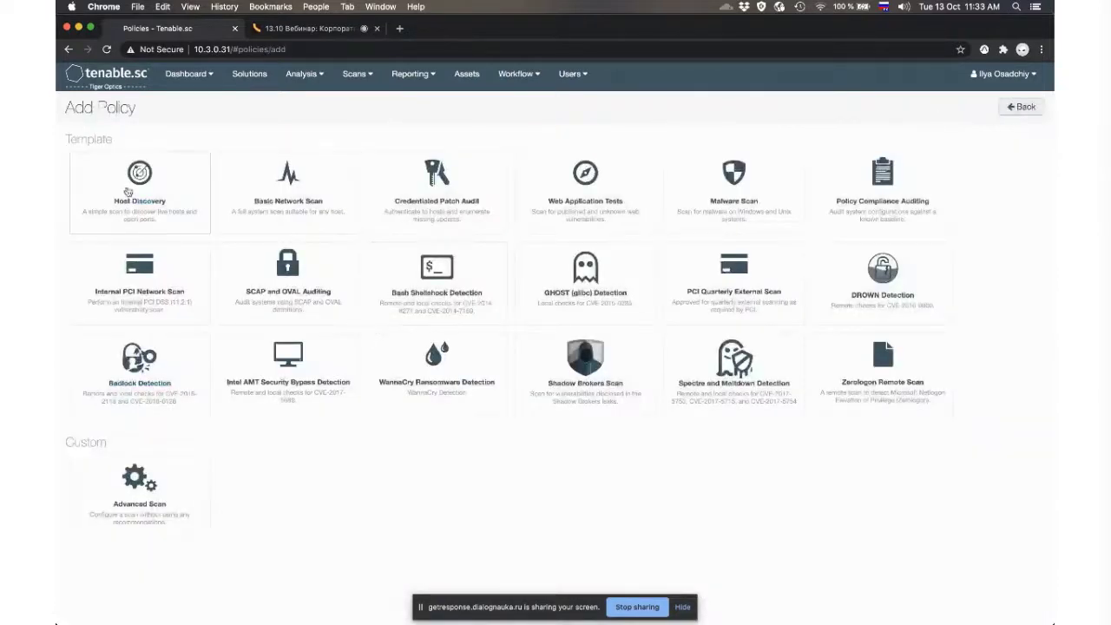
click(128, 190)
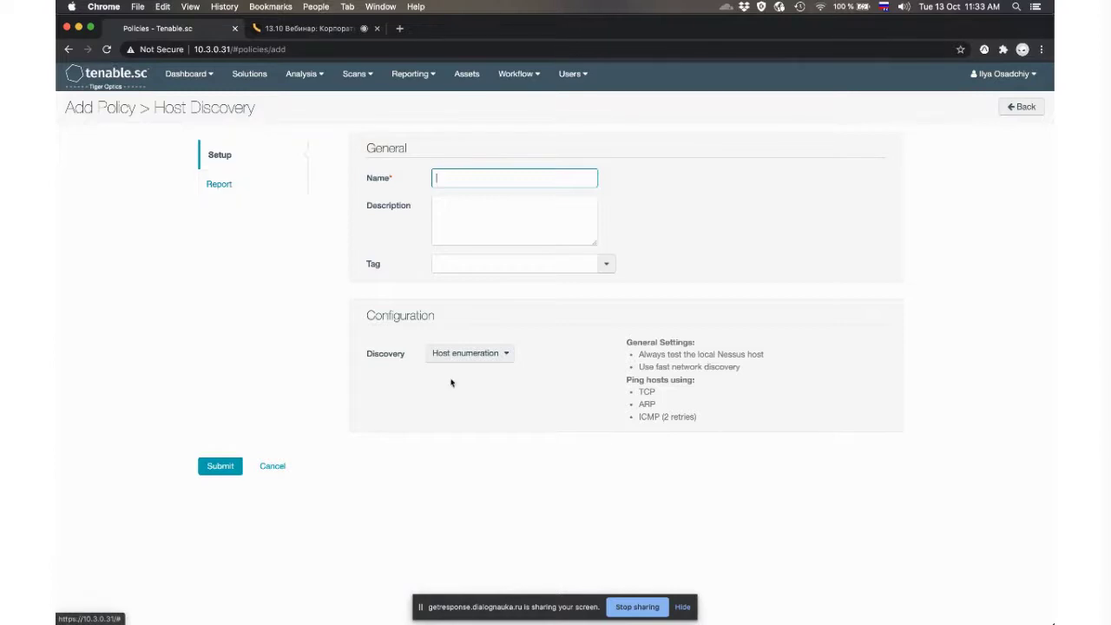
- Set the policy's discovery mode to Custom to view its Host Discovery, Port Scanning and Report settings, leaving without saving
click(470, 355)
click(460, 446)
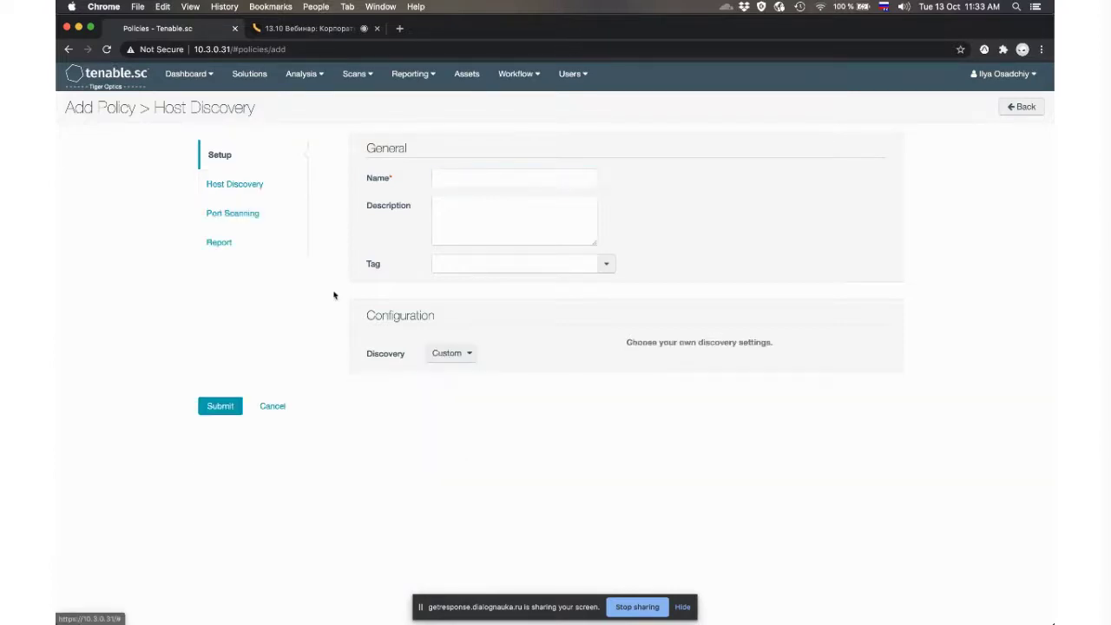
click(265, 184)
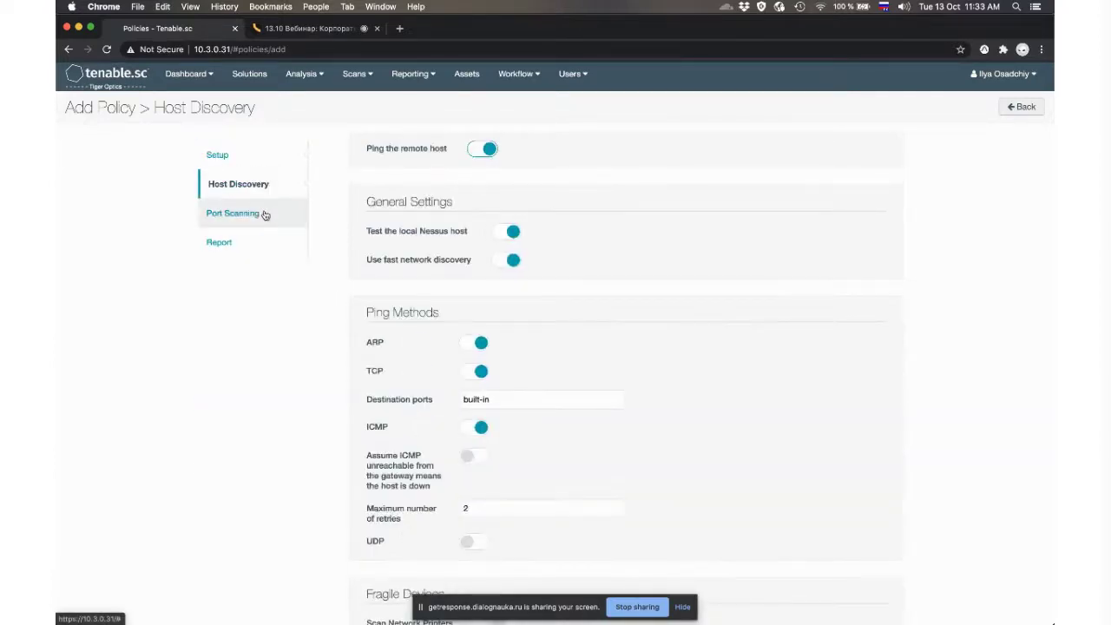
click(264, 214)
click(256, 240)
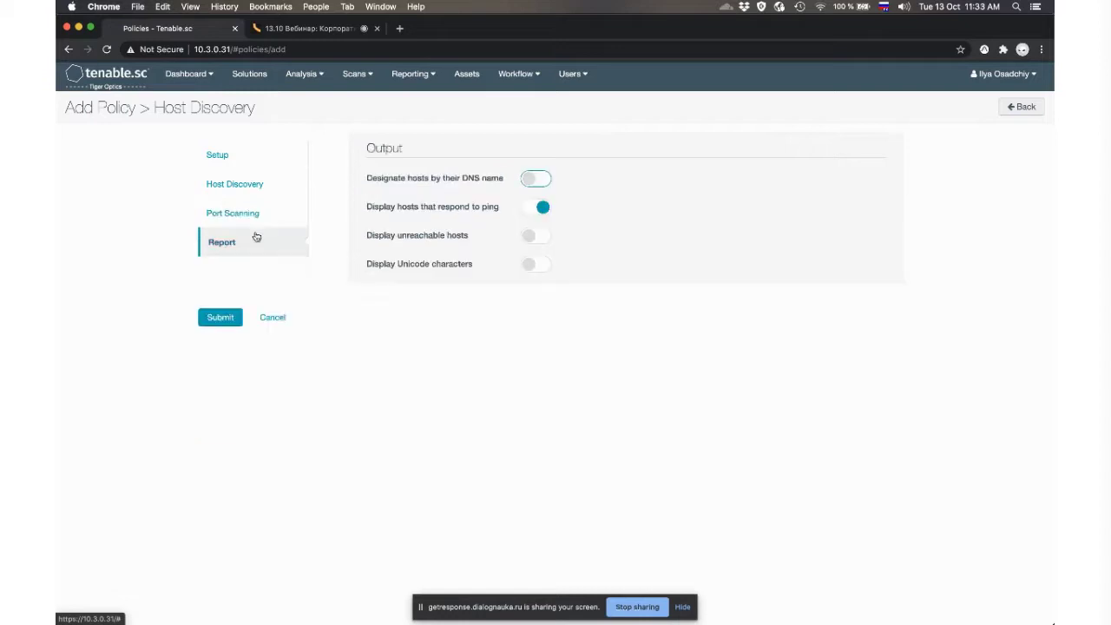
click(269, 317)
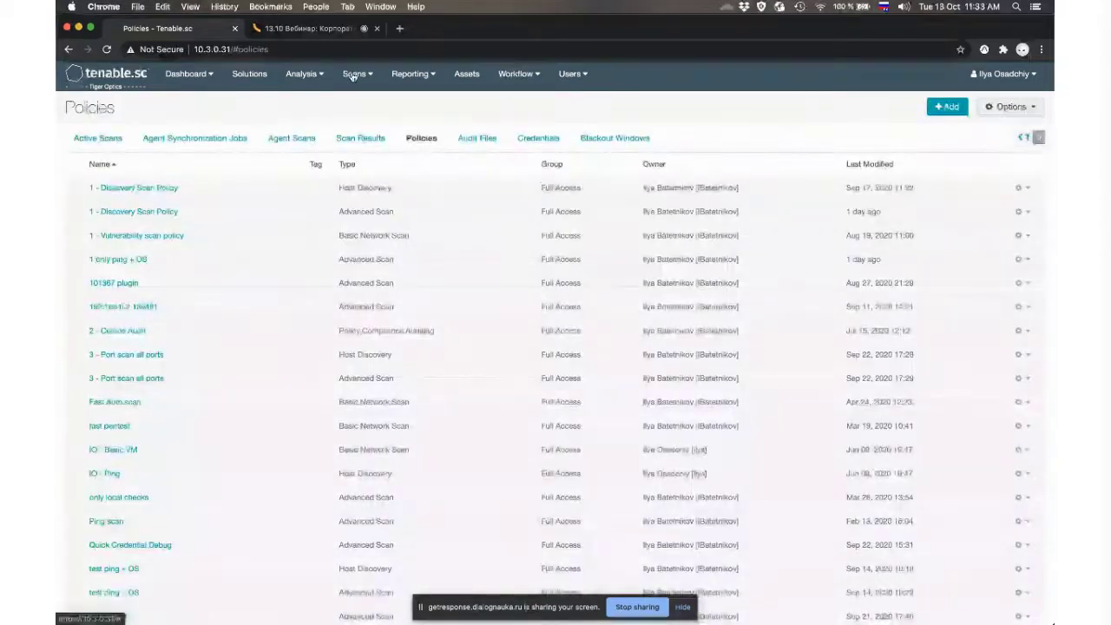
- Open the Assets page and look through the full list of static, dynamic and combination assets
click(466, 74)
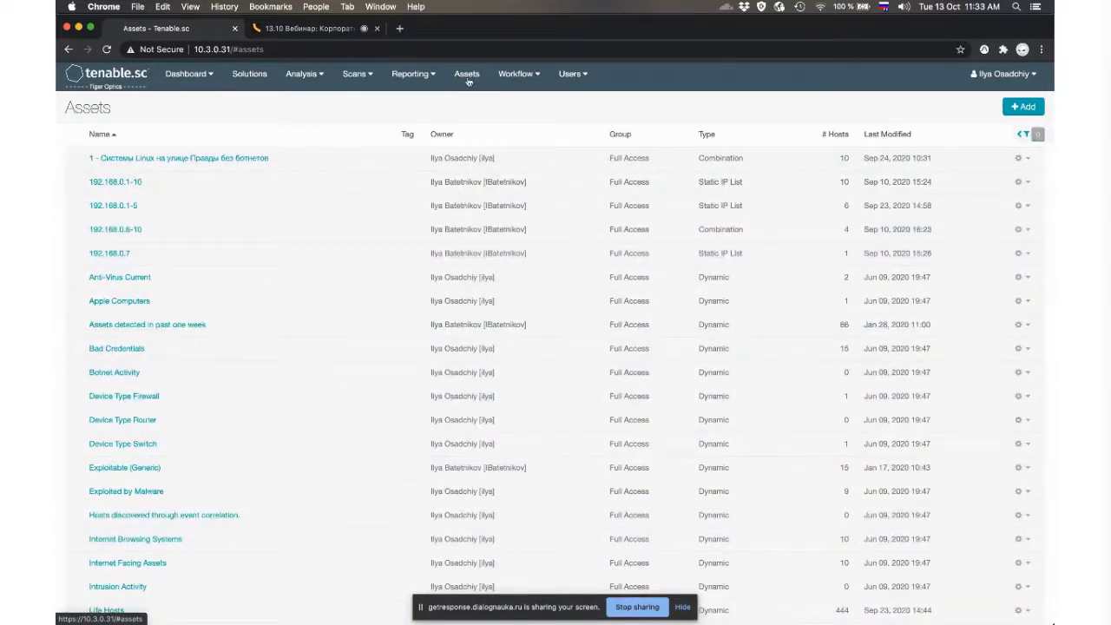
scroll(394, 248, down, 2)
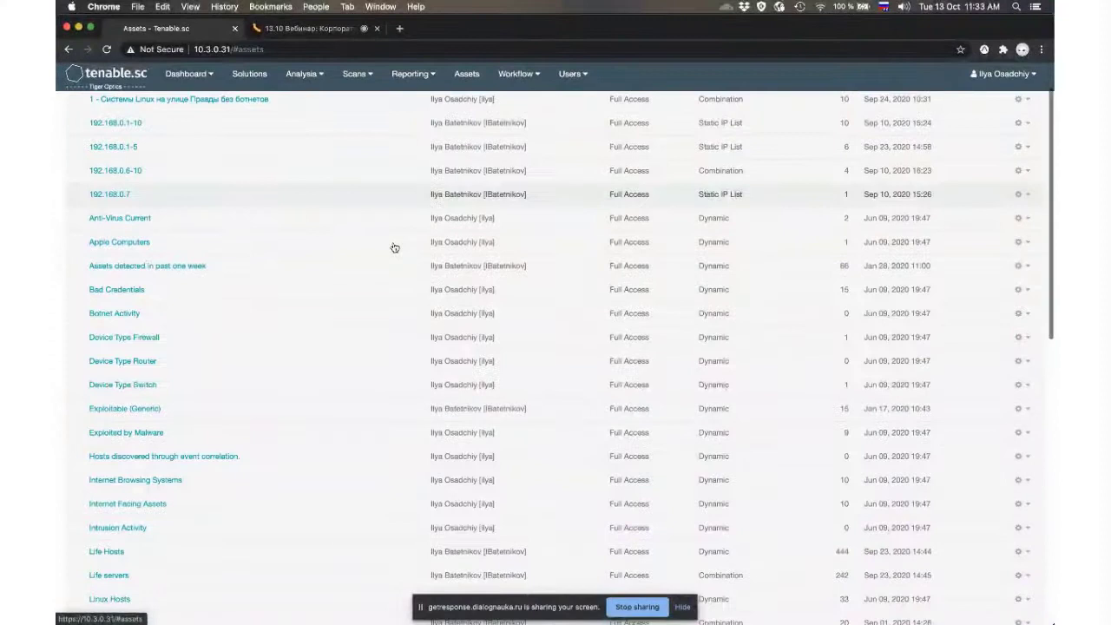
scroll(394, 248, down, 10)
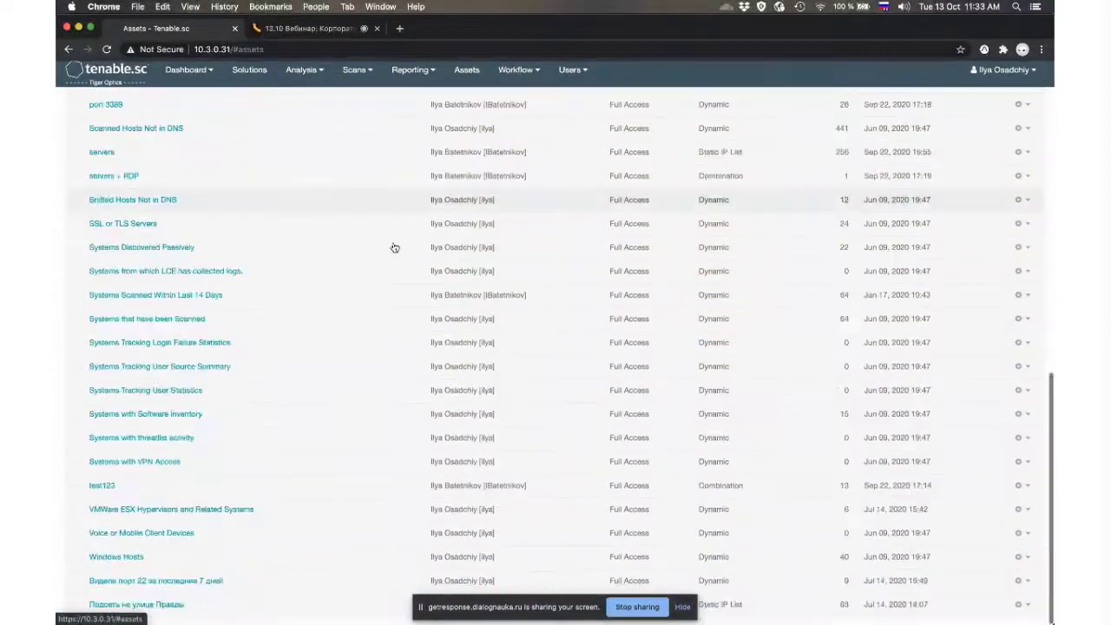
scroll(394, 248, up, 12)
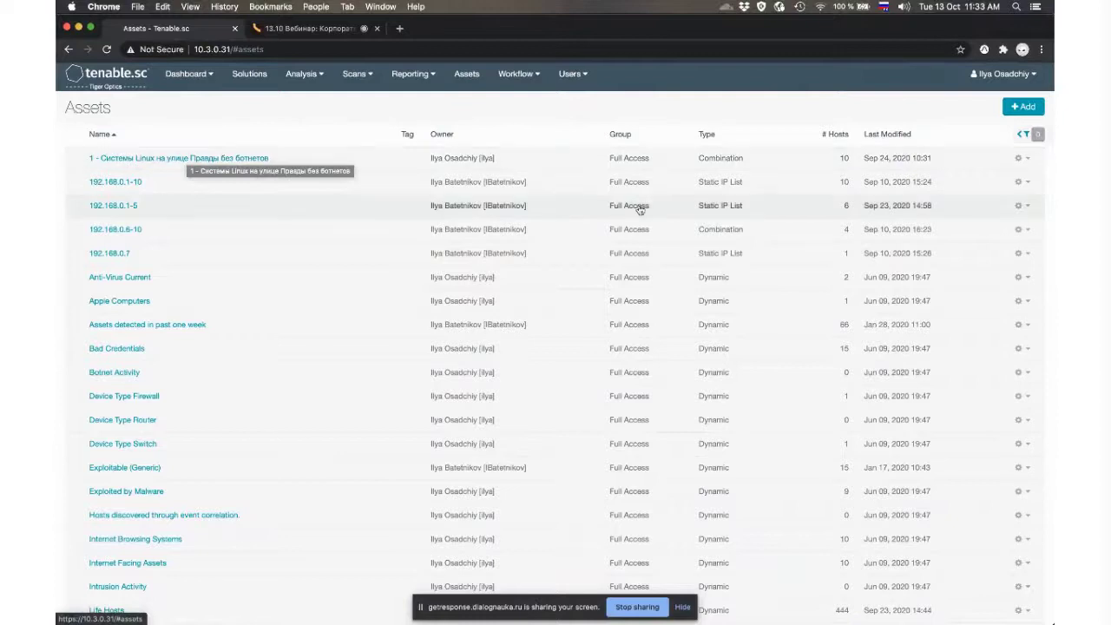
- Open the asset "1 - Системы Linux на улице Правды без ботнетов" for editing, examine its combination rule and selectable assets, and leave without saving
click(1030, 160)
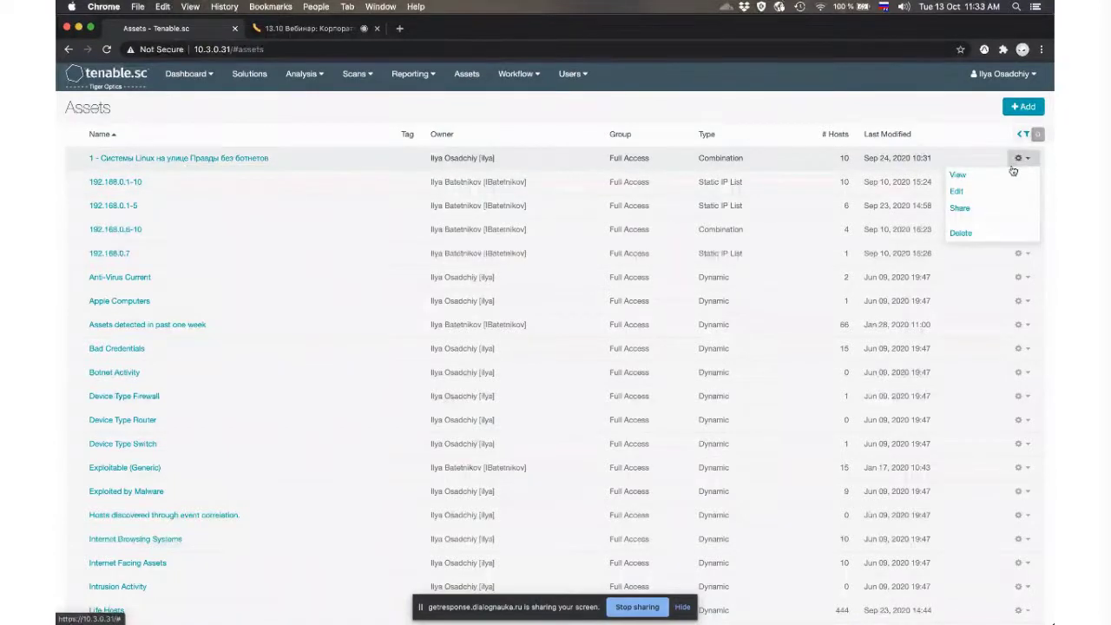
click(979, 190)
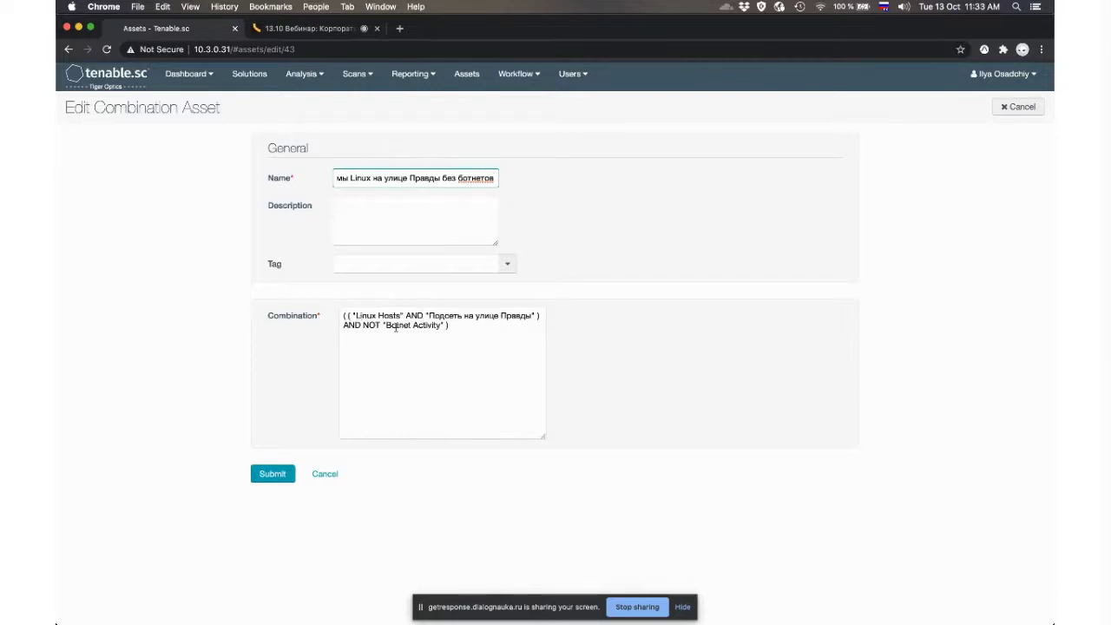
click(462, 328)
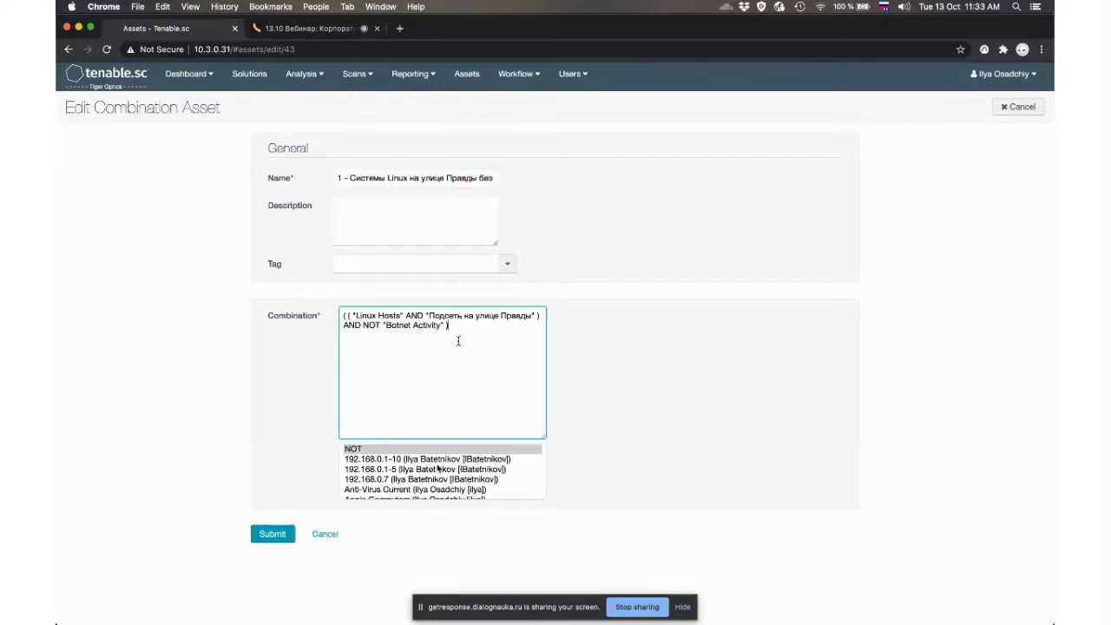
scroll(438, 468, down, 10)
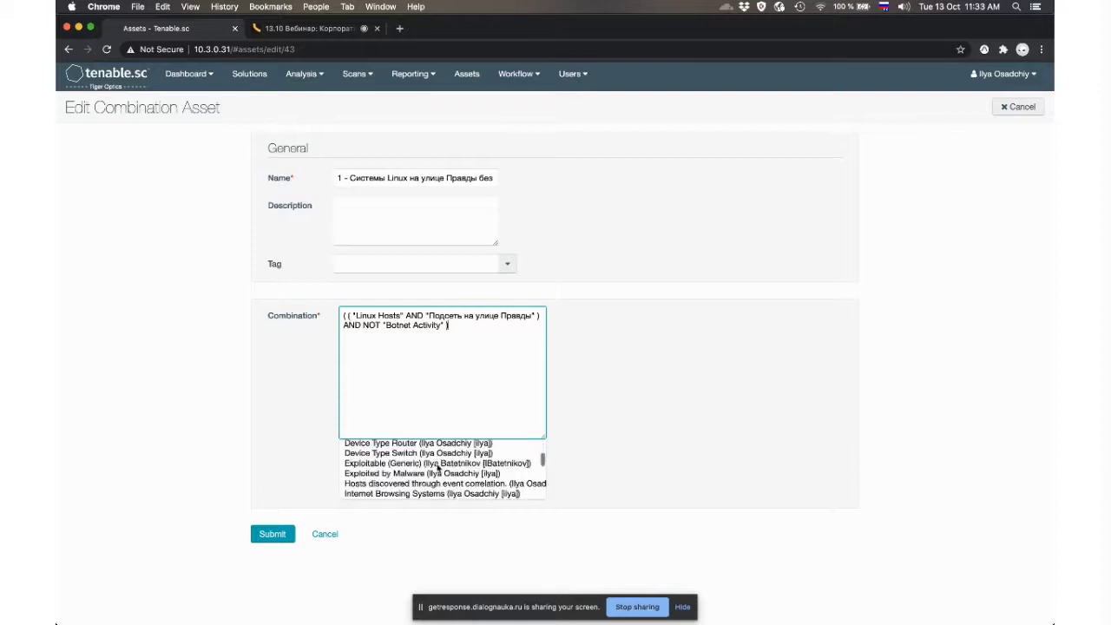
scroll(438, 468, down, 10)
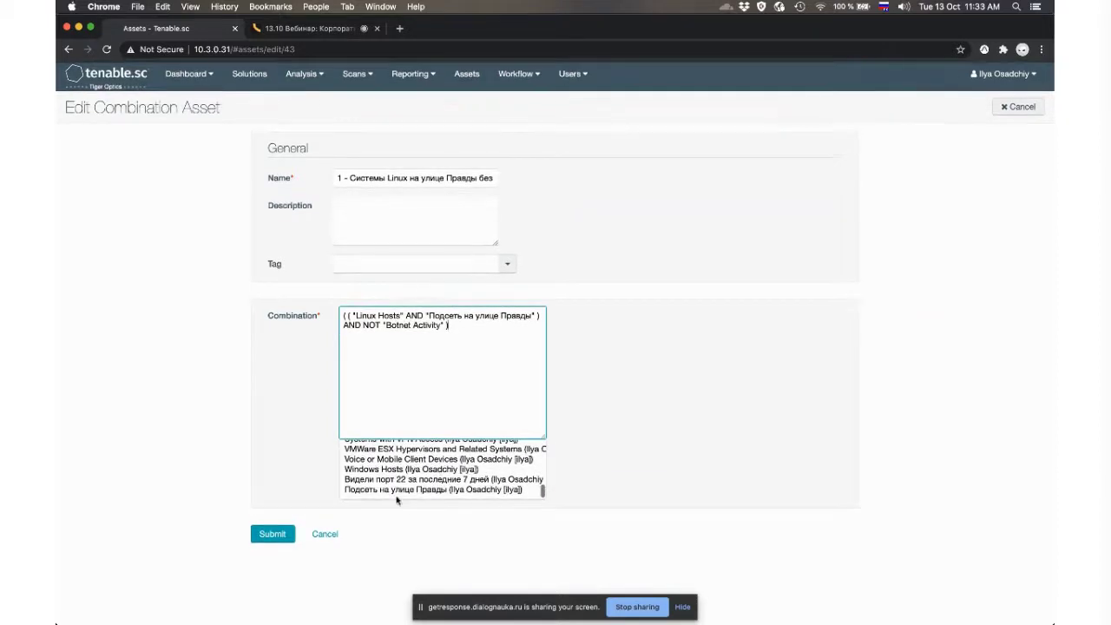
click(1018, 107)
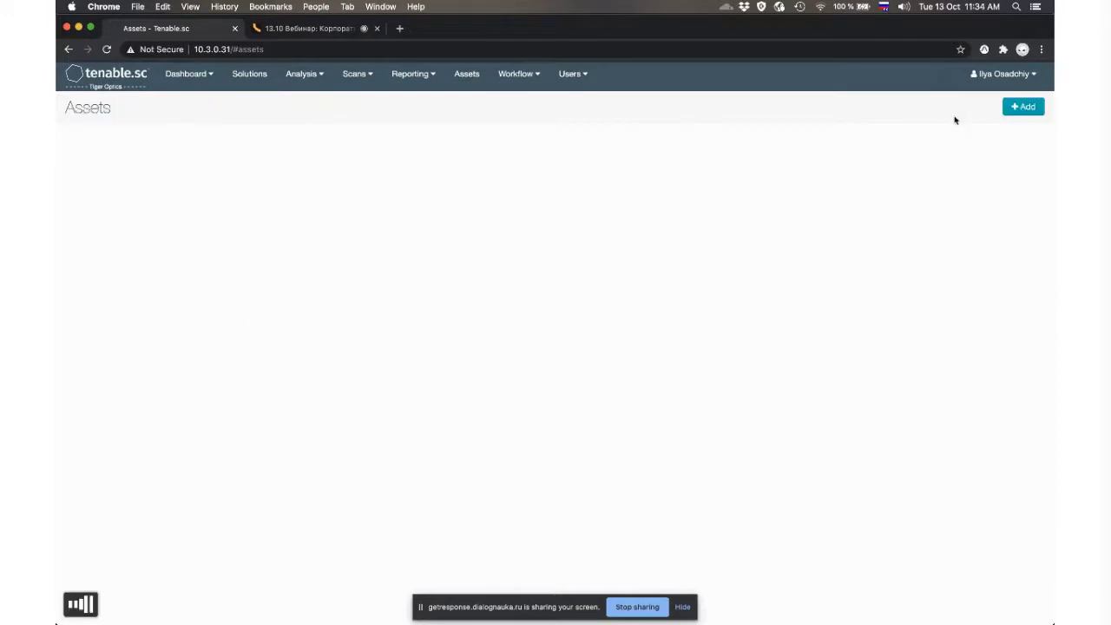
- Open the Add Asset page and examine the template and custom asset types, highlighting the Templates heading
click(1024, 107)
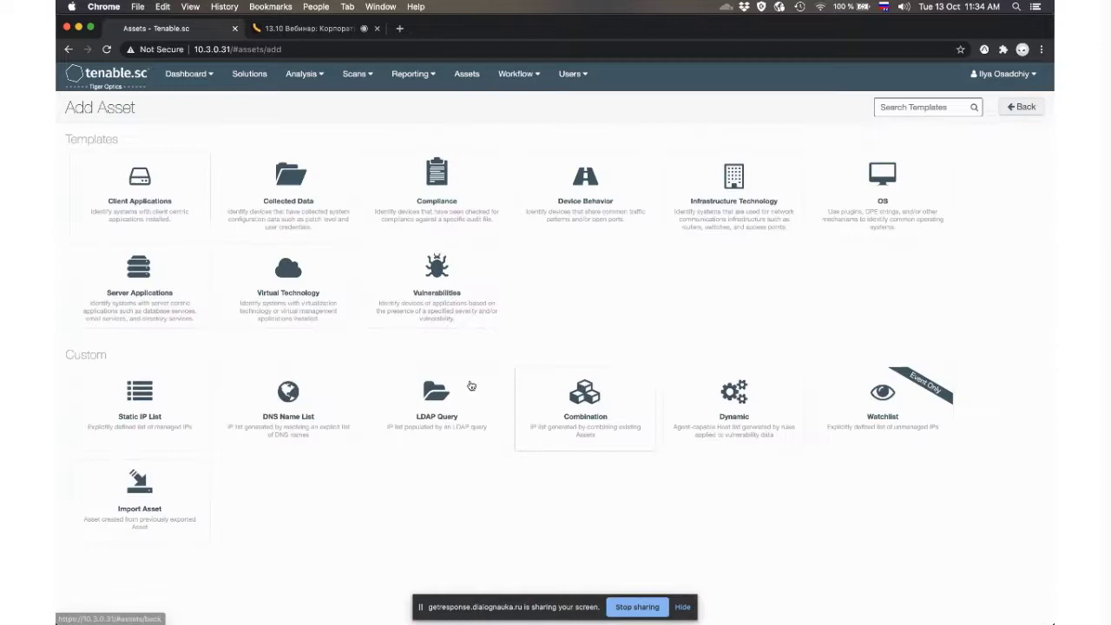
drag(67, 135, 144, 139)
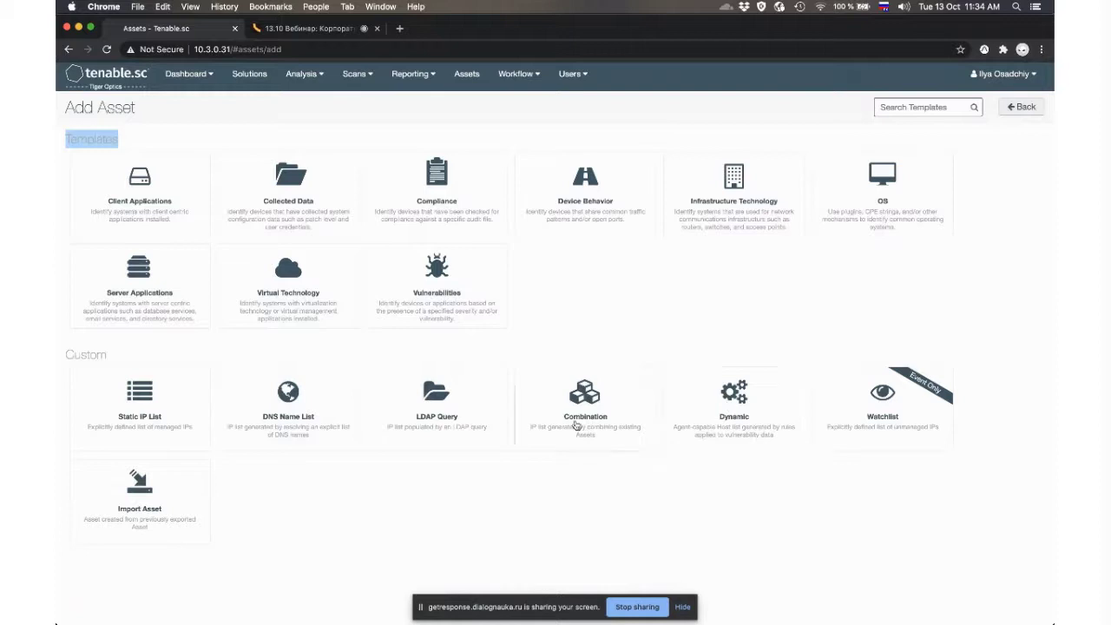
- Start a custom Dynamic asset, add a rule to its definition, and look through all the available rule criteria
click(728, 415)
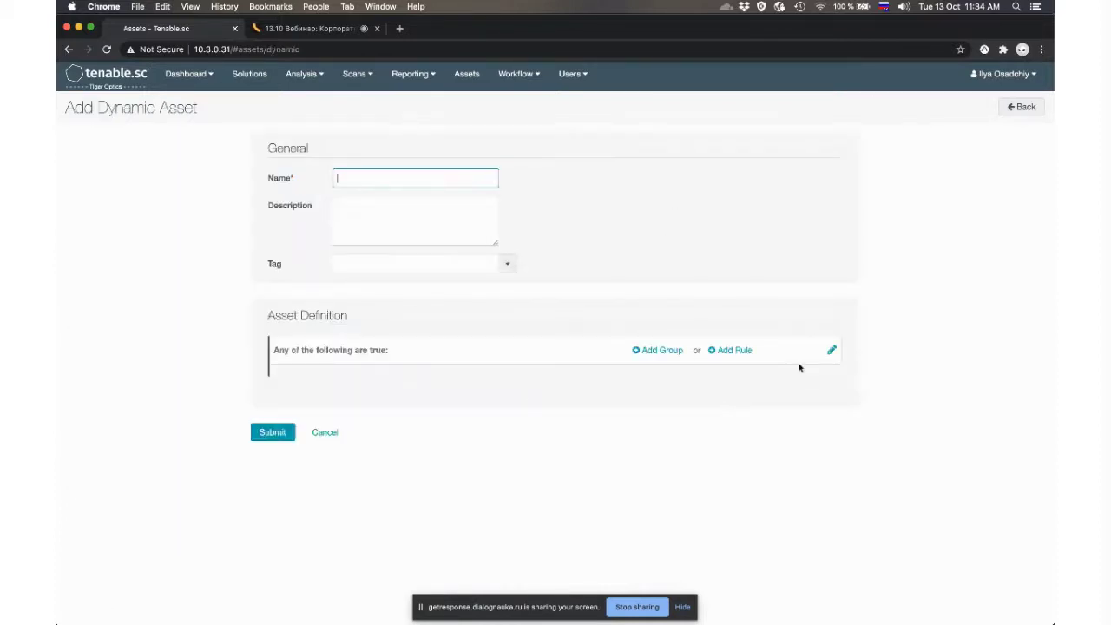
click(718, 351)
click(316, 385)
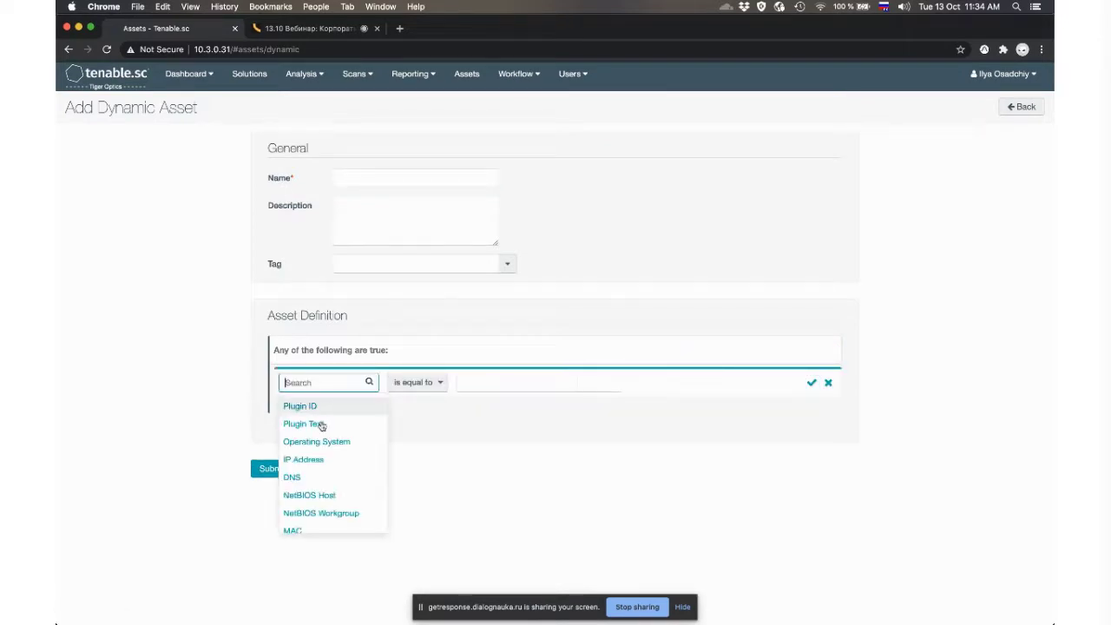
scroll(323, 444, down, 5)
scroll(322, 444, down, 1)
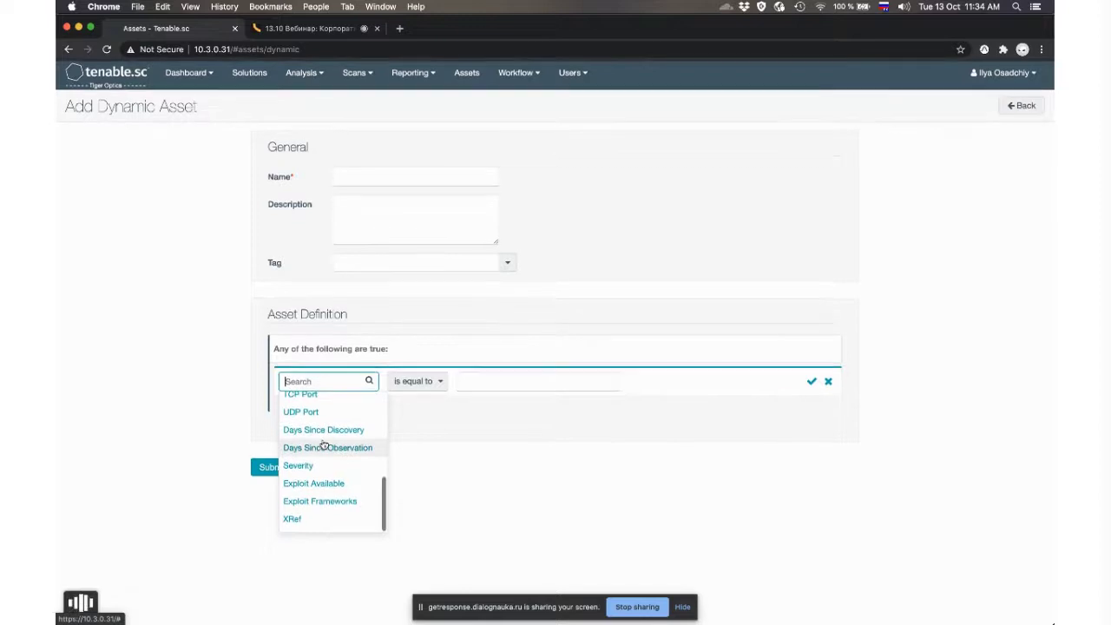
scroll(315, 518, up, 2)
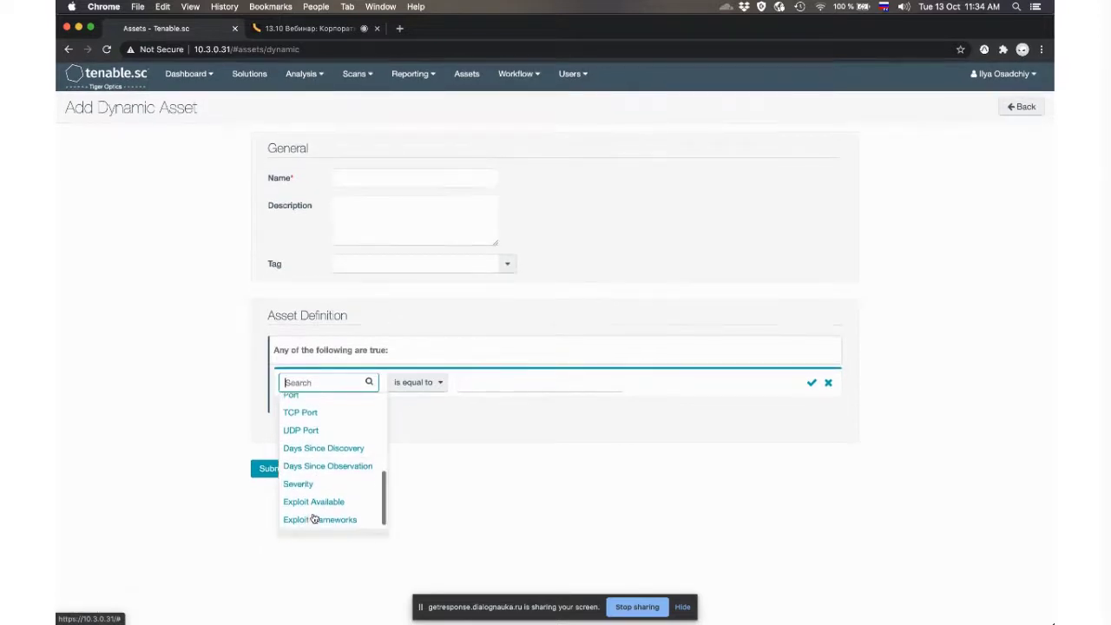
scroll(328, 468, up, 2)
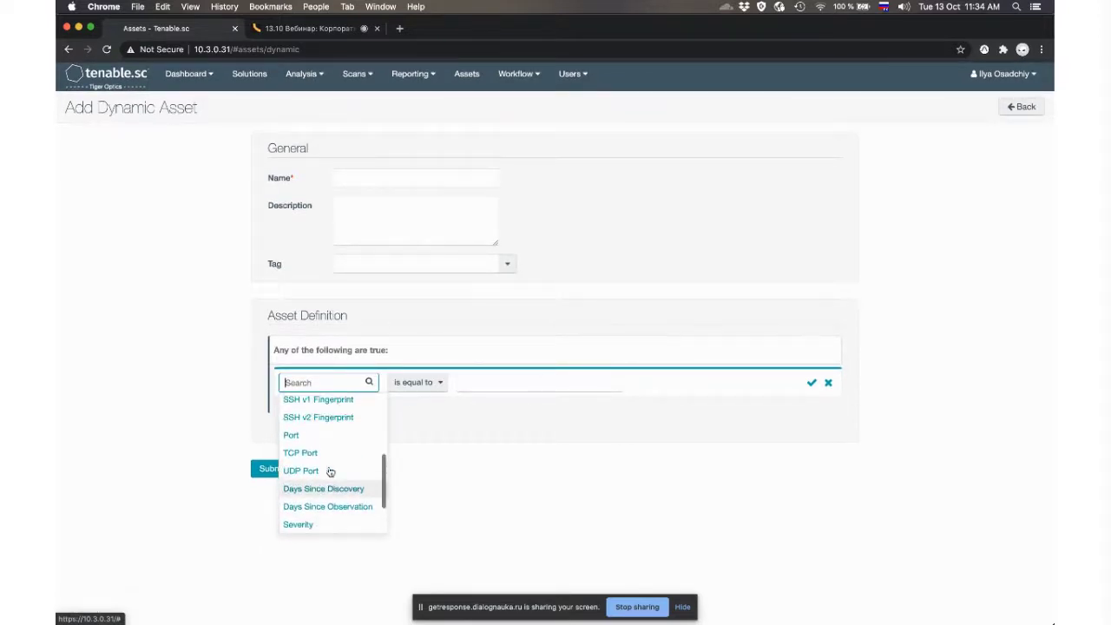
scroll(329, 447, up, 5)
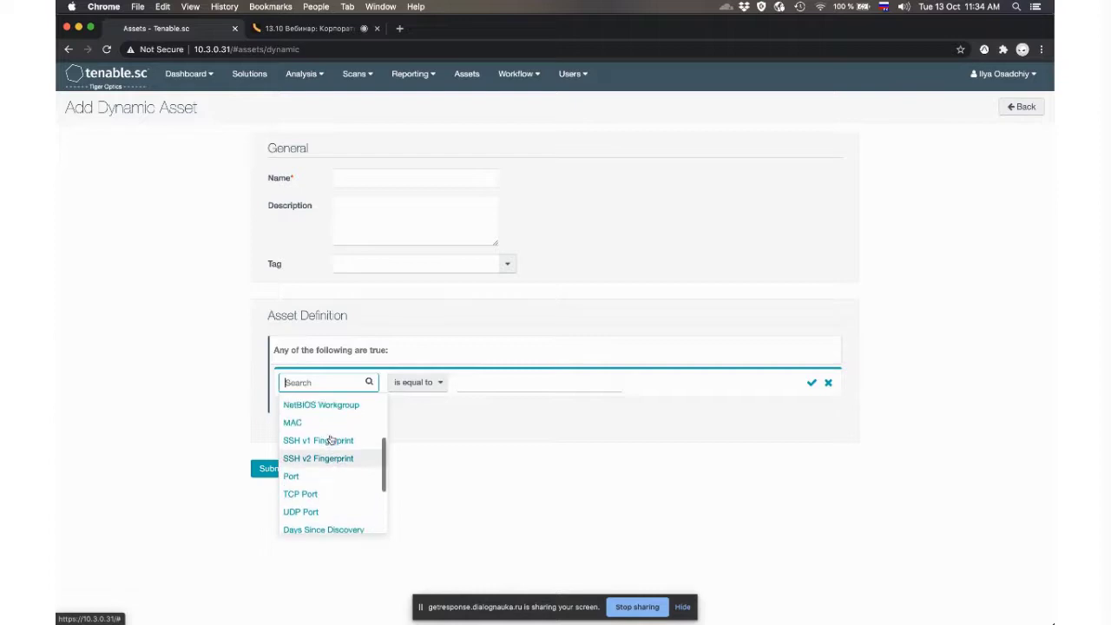
scroll(330, 459, up, 1)
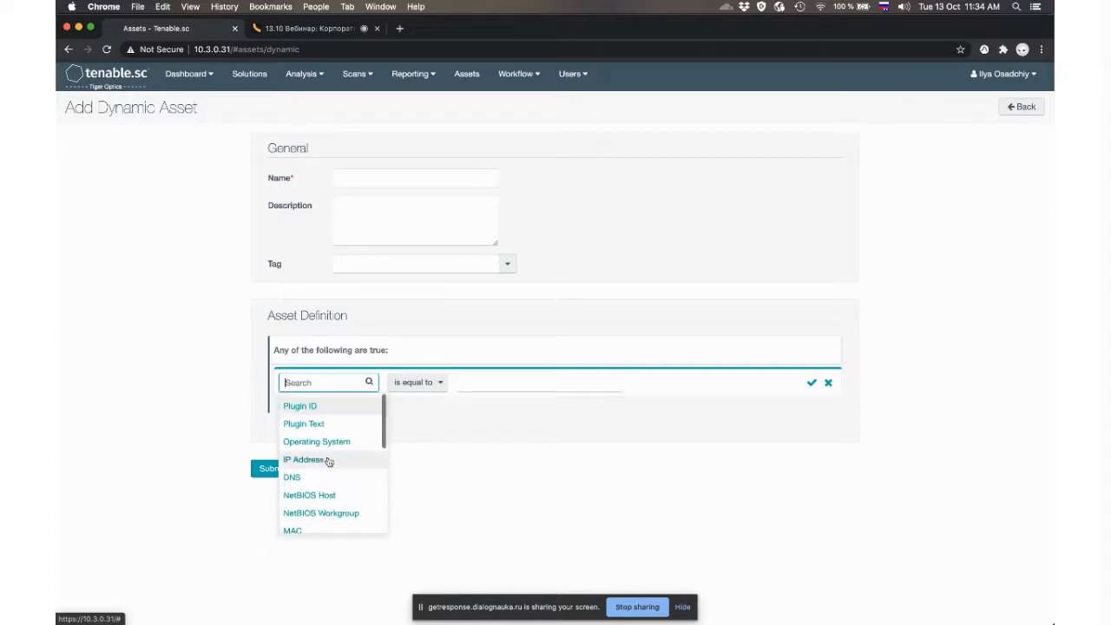
- Define the dynamic asset's first rule as Plugin ID is equal to 1, viewing the available comparison operators
click(338, 412)
click(328, 382)
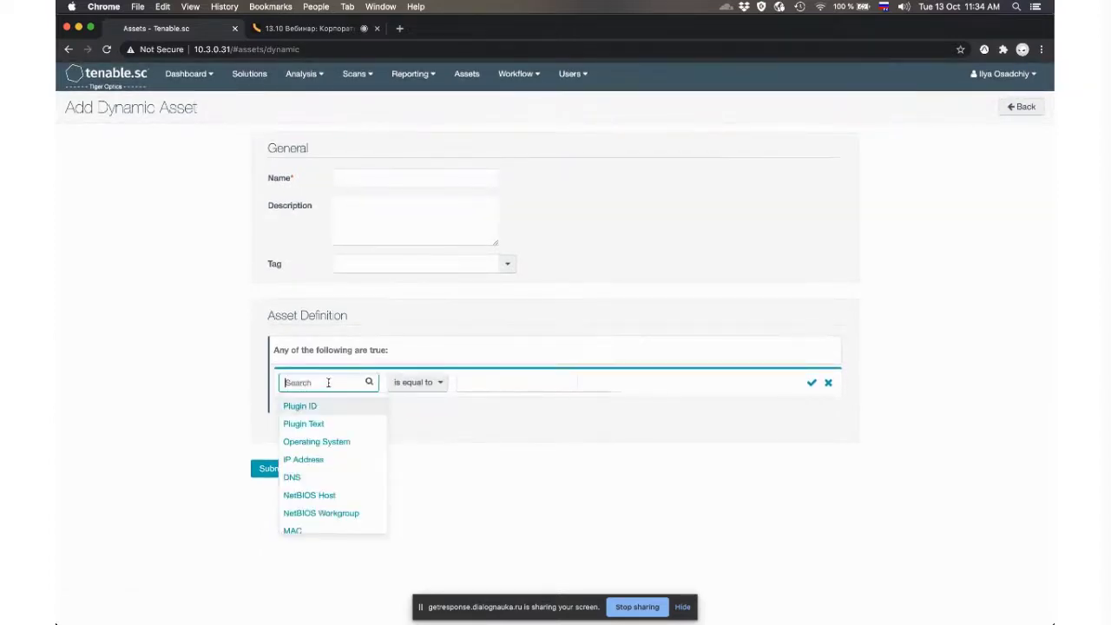
click(335, 412)
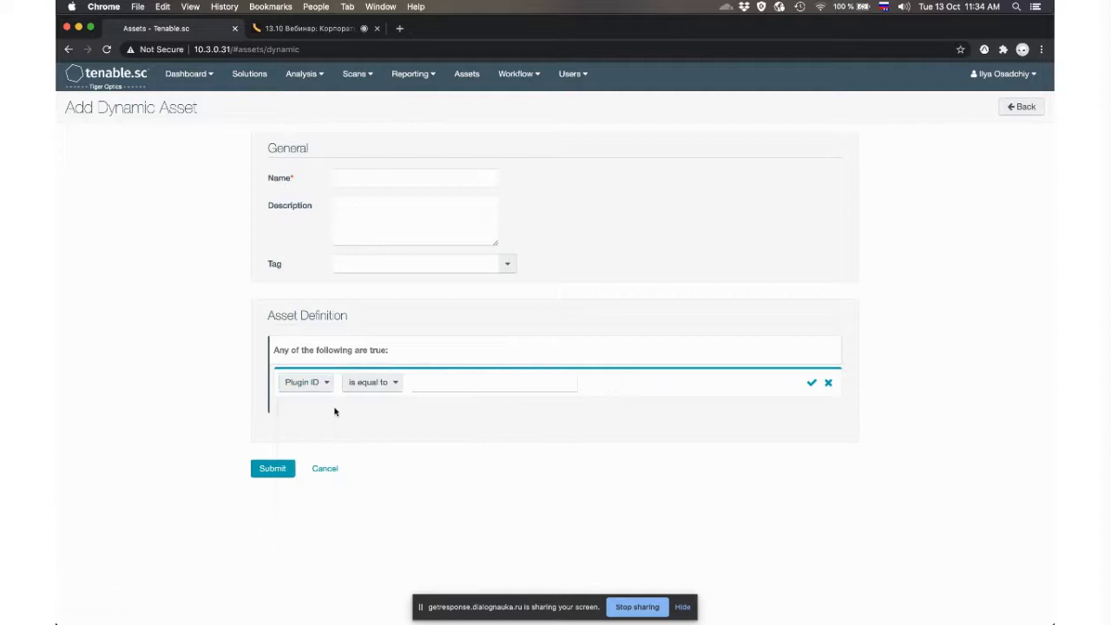
click(384, 382)
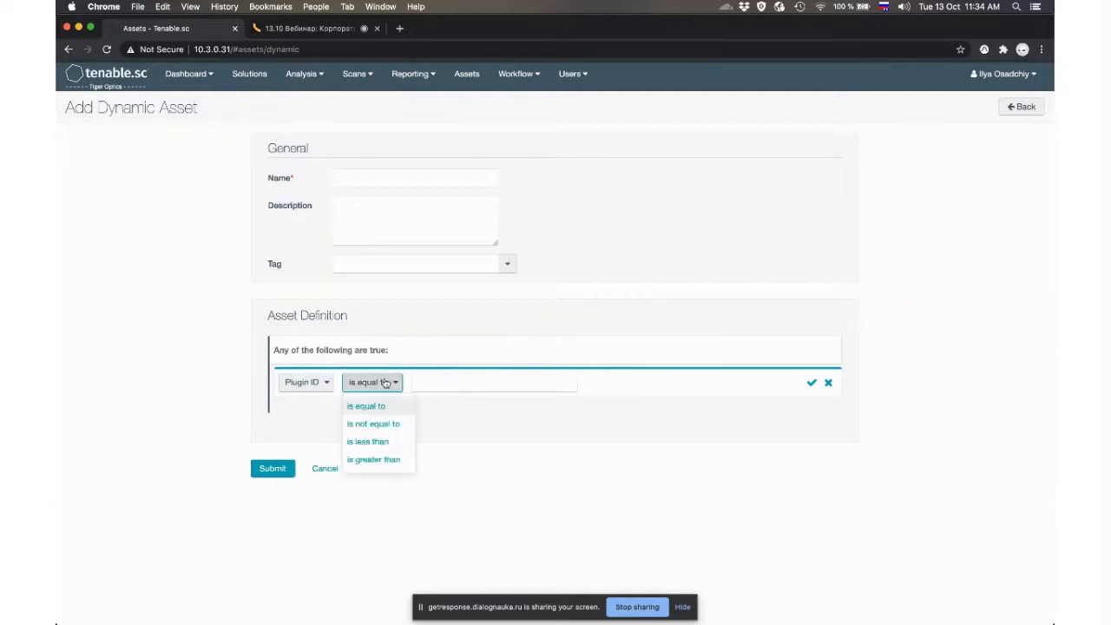
click(325, 429)
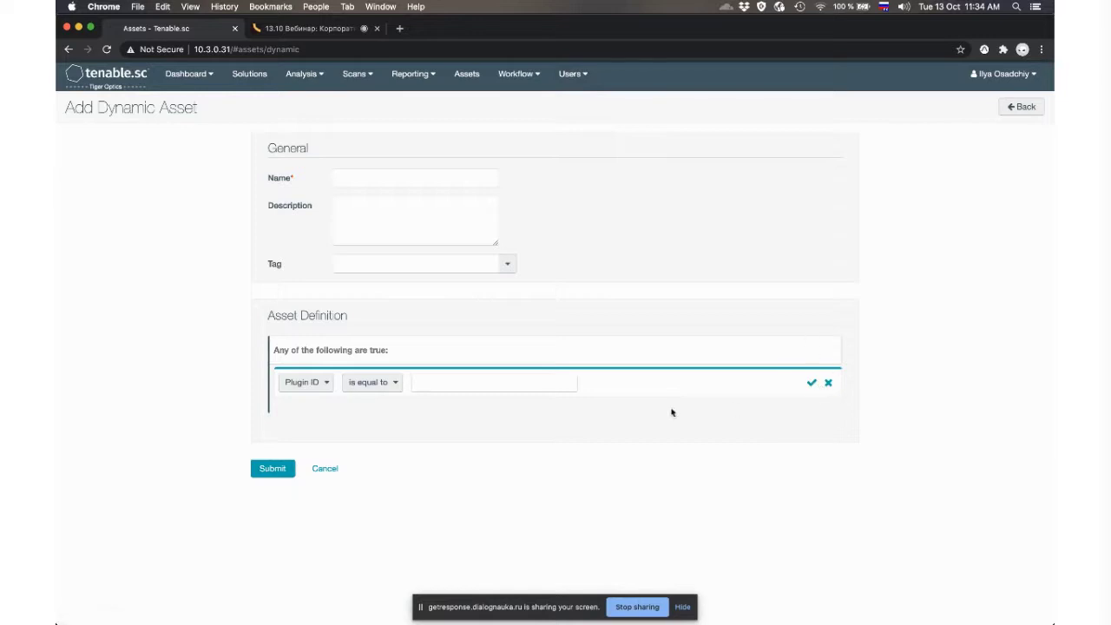
click(428, 383)
click(812, 383)
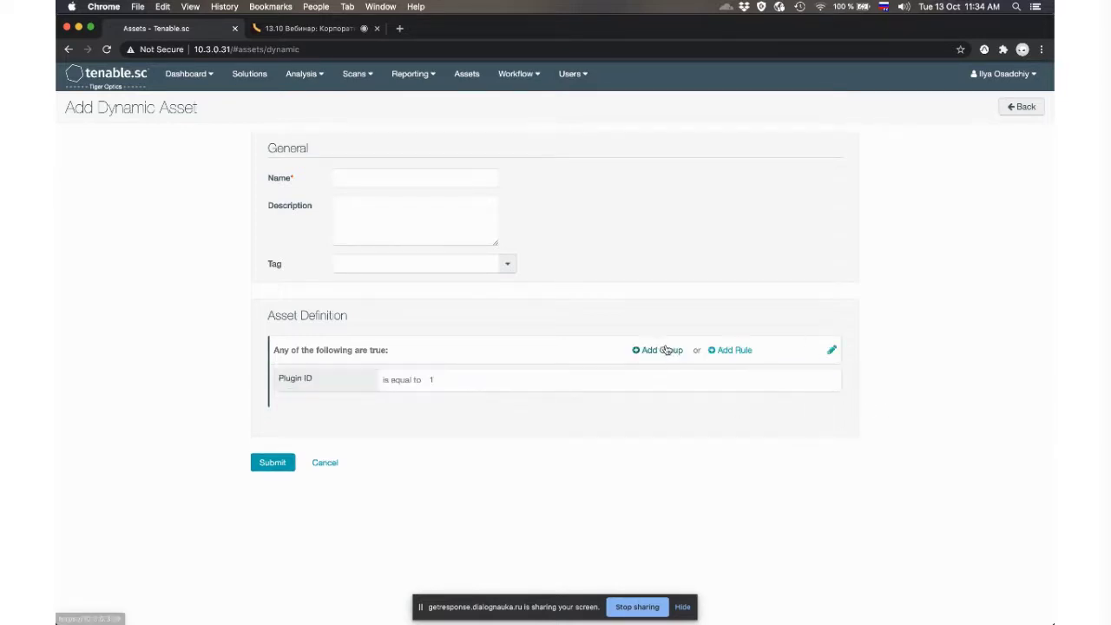
- Add a second rule to the asset definition: Plugin ID is not equal to 2
click(739, 351)
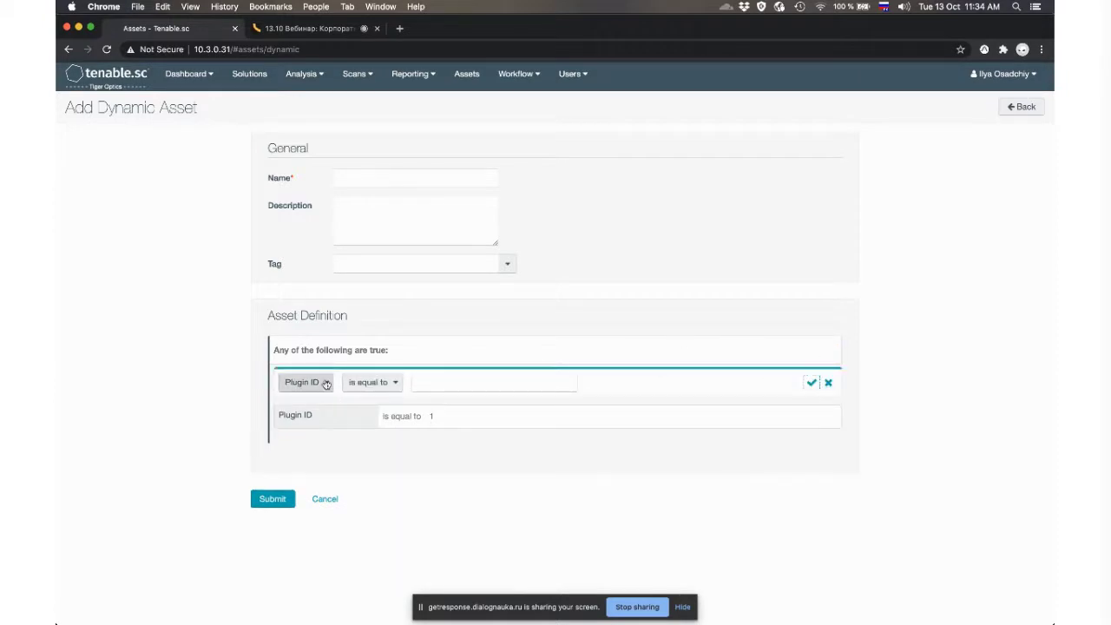
click(521, 391)
text(2)
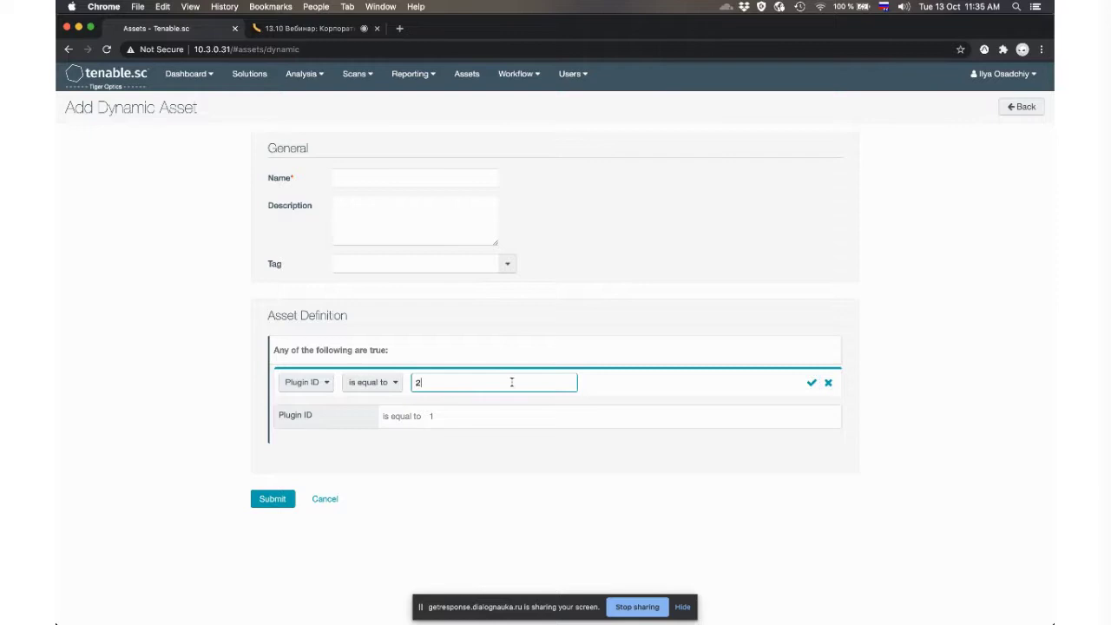
click(373, 381)
click(373, 425)
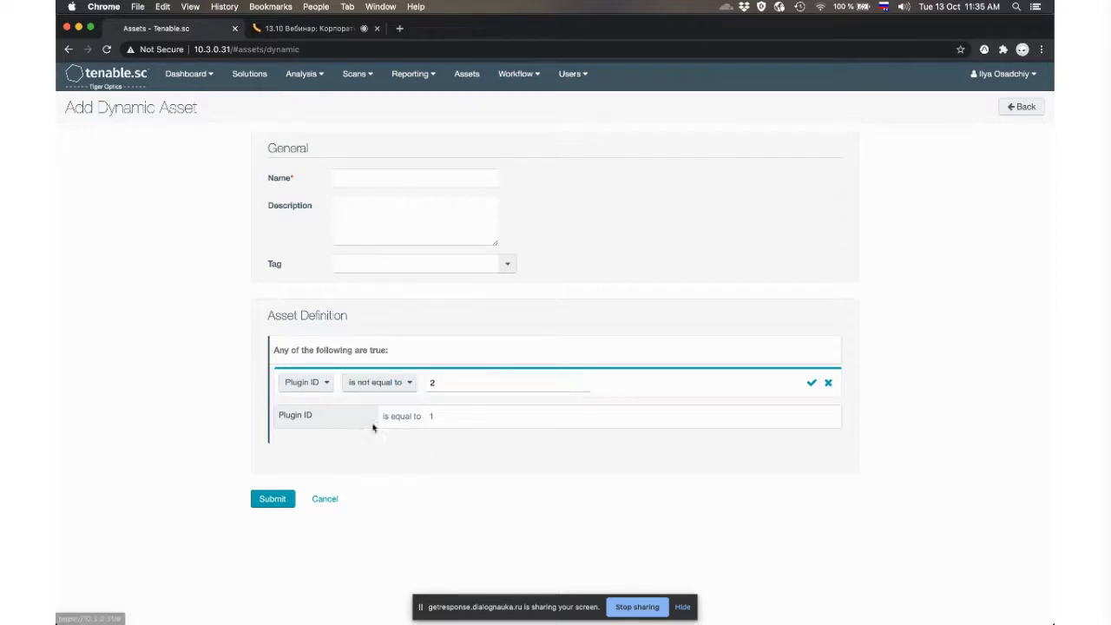
click(811, 382)
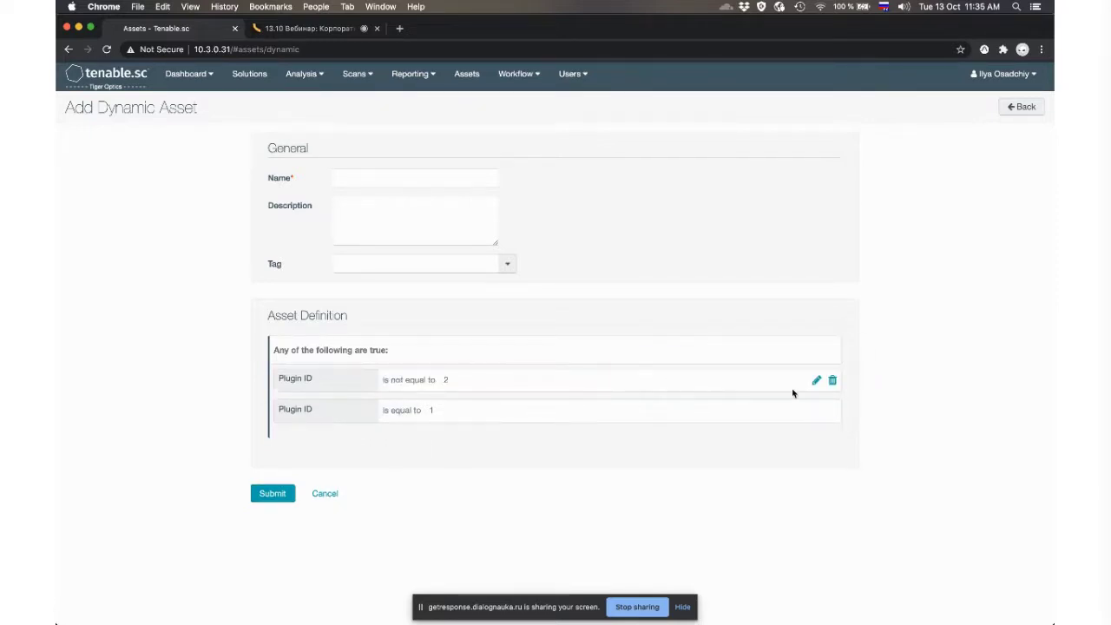
- Change the asset definition's group condition so that All of the rules must be true
mouse_move(329, 348)
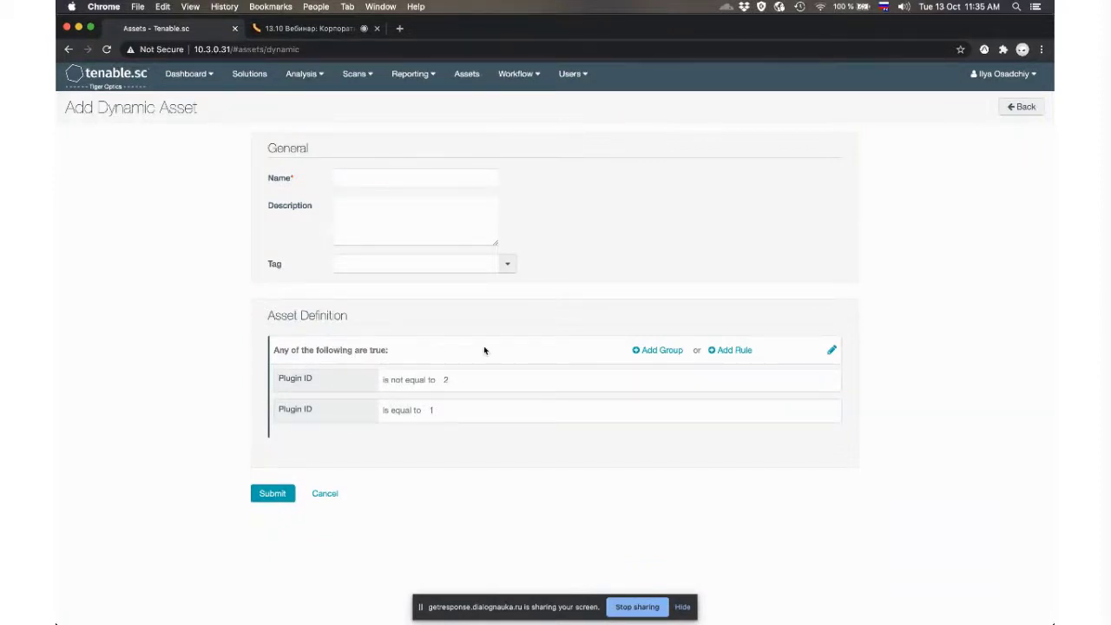
click(831, 351)
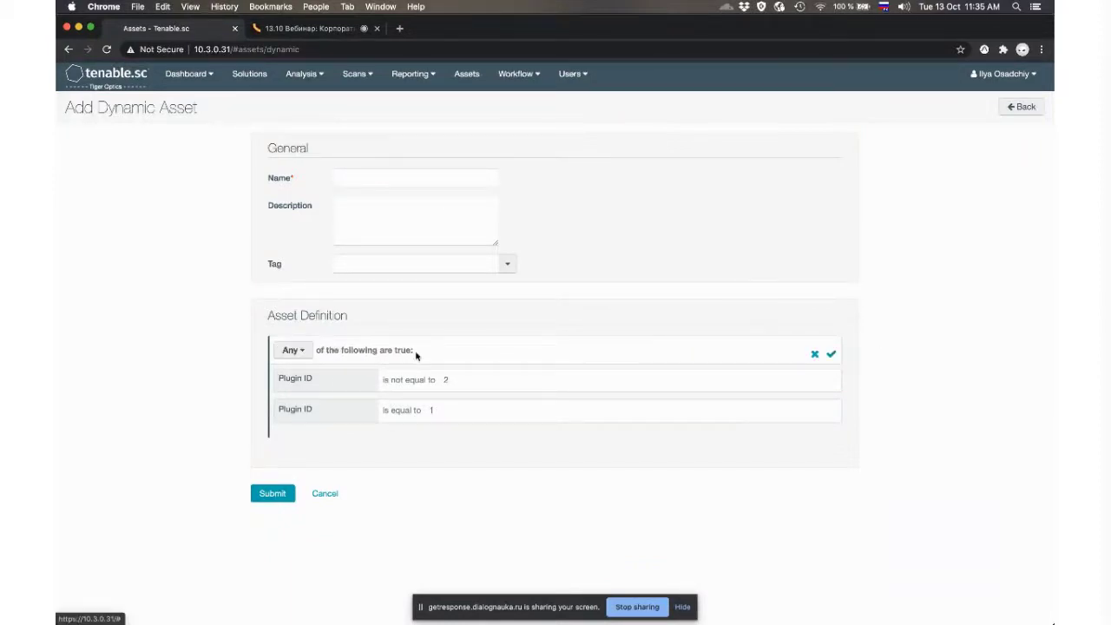
click(306, 351)
click(296, 389)
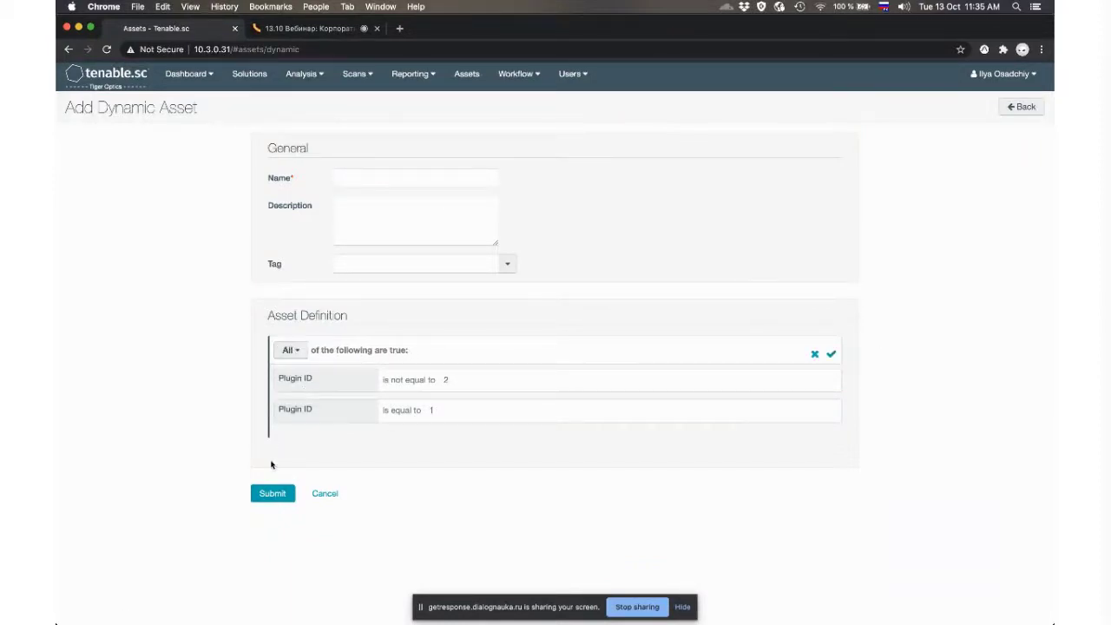
click(830, 354)
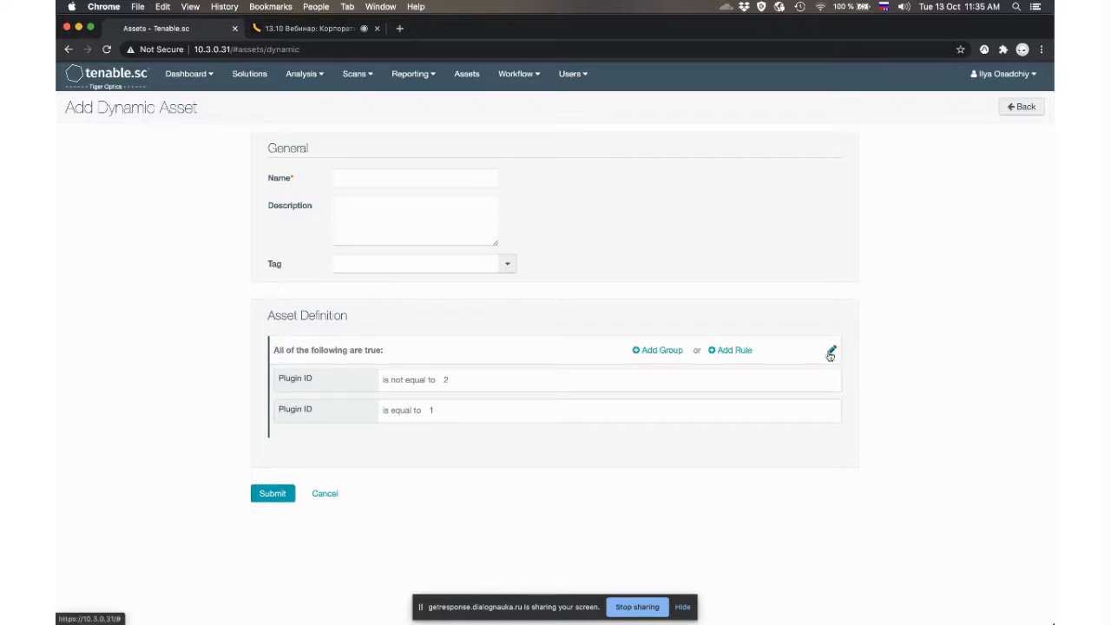
- Leave the dynamic asset form without submitting and look through the existing assets in the Assets list
click(466, 75)
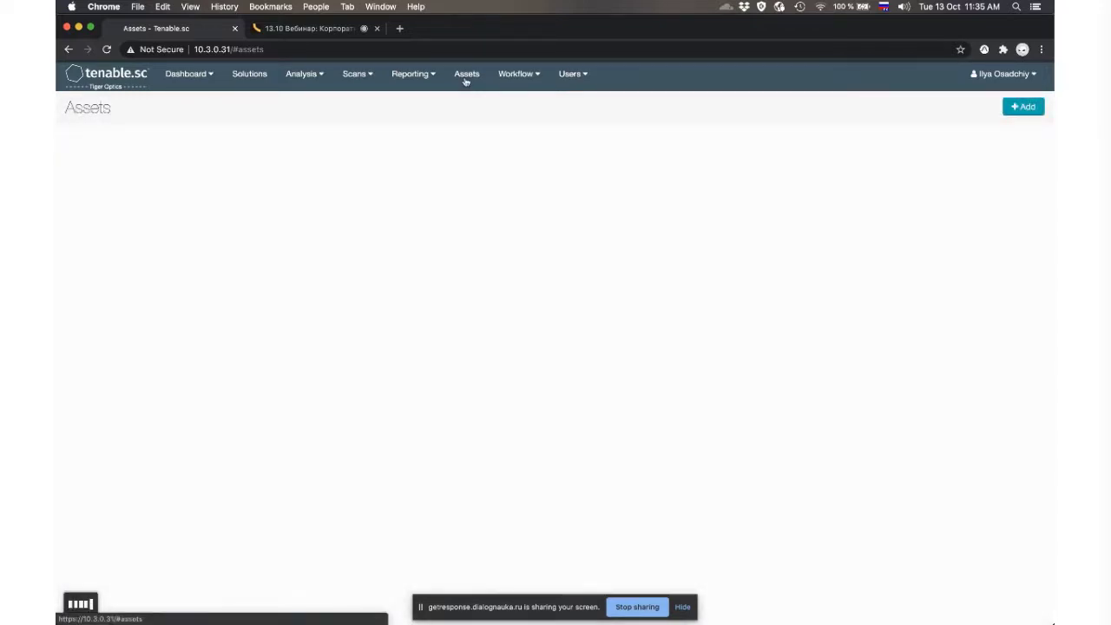
scroll(338, 315, down, 3)
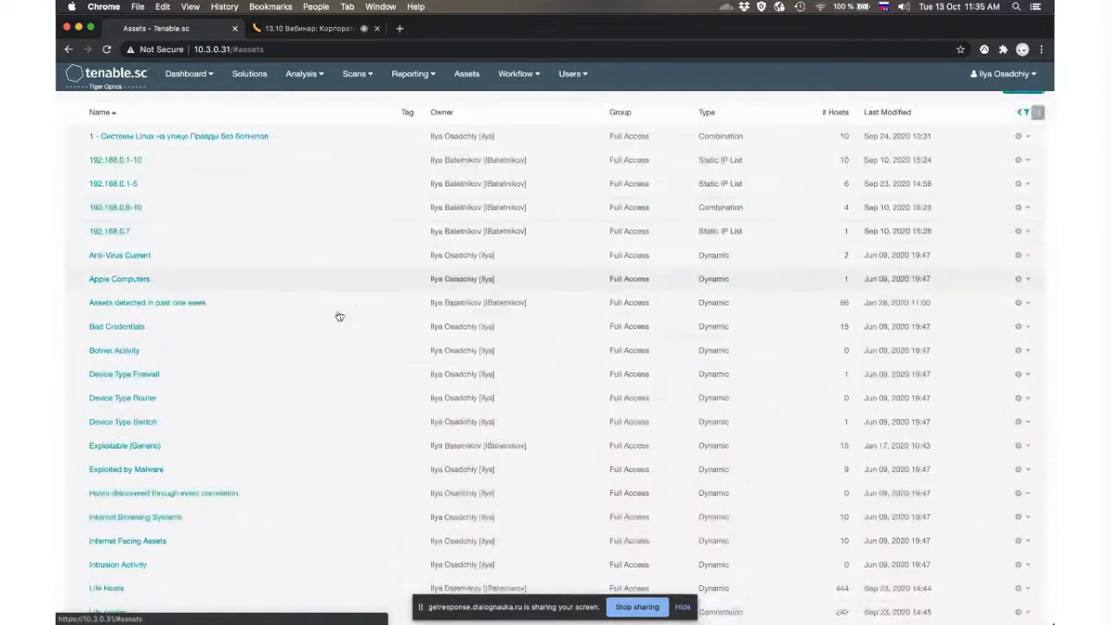
scroll(339, 316, down, 2)
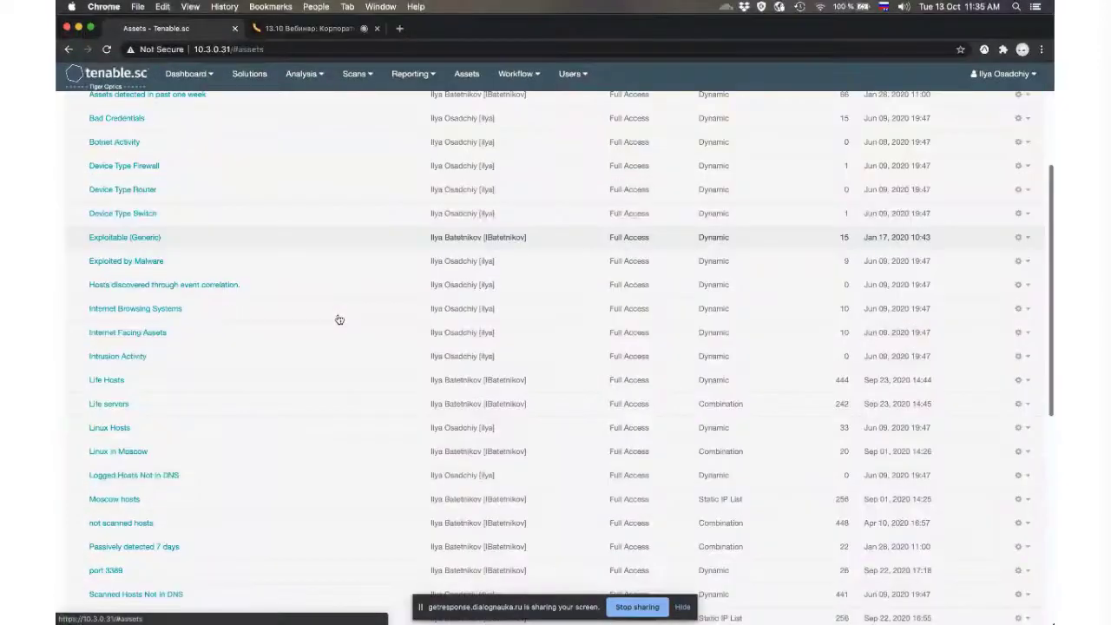
scroll(339, 319, down, 4)
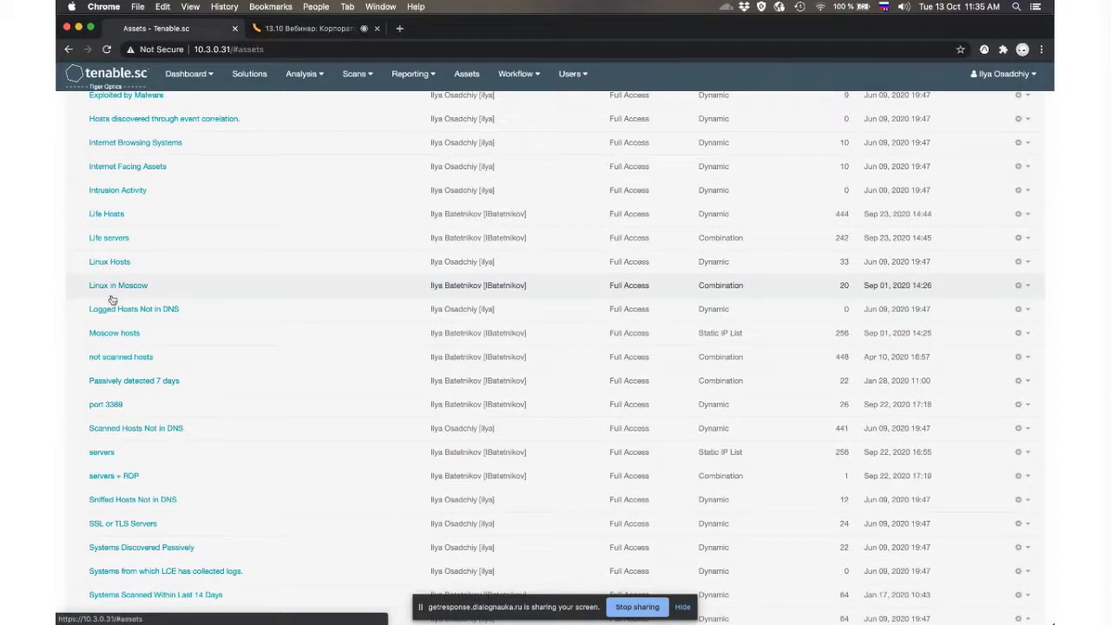
scroll(111, 300, down, 7)
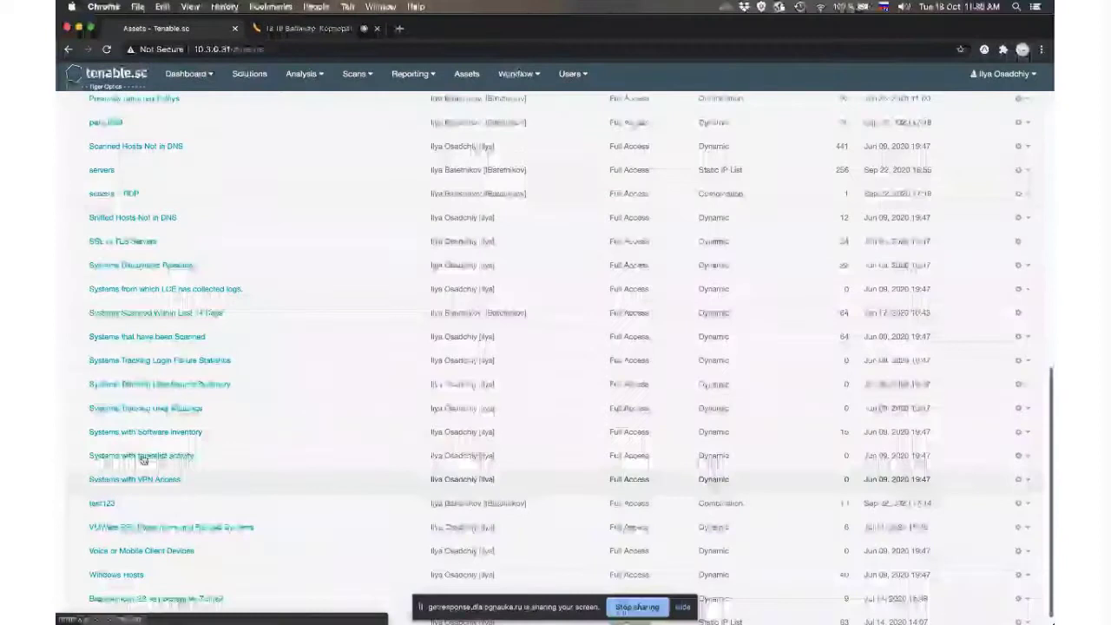
scroll(143, 460, up, 5)
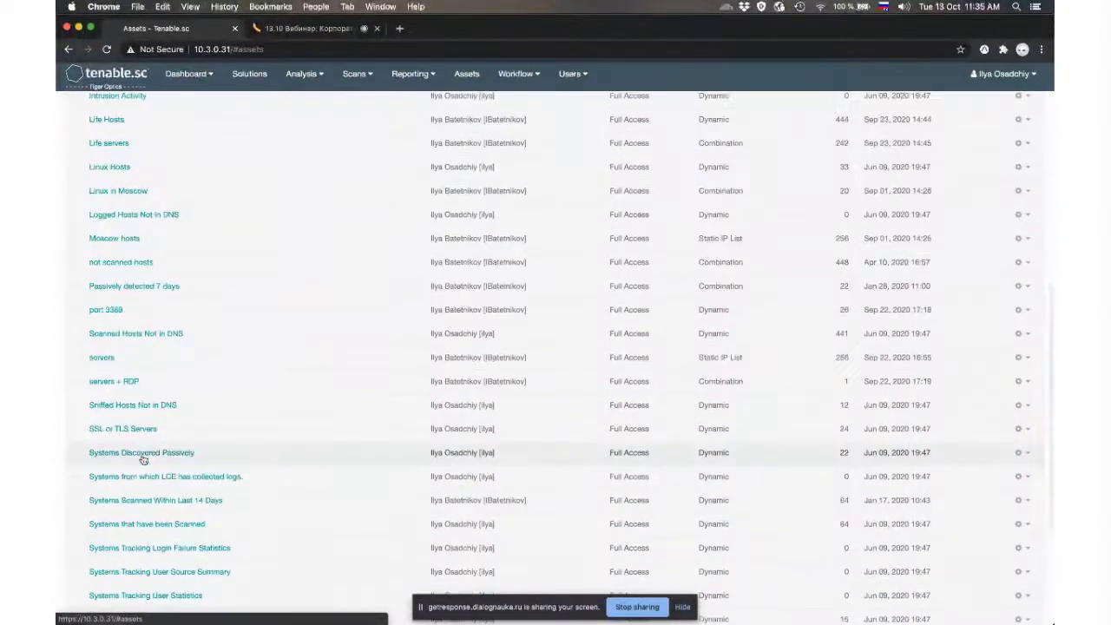
scroll(143, 460, up, 4)
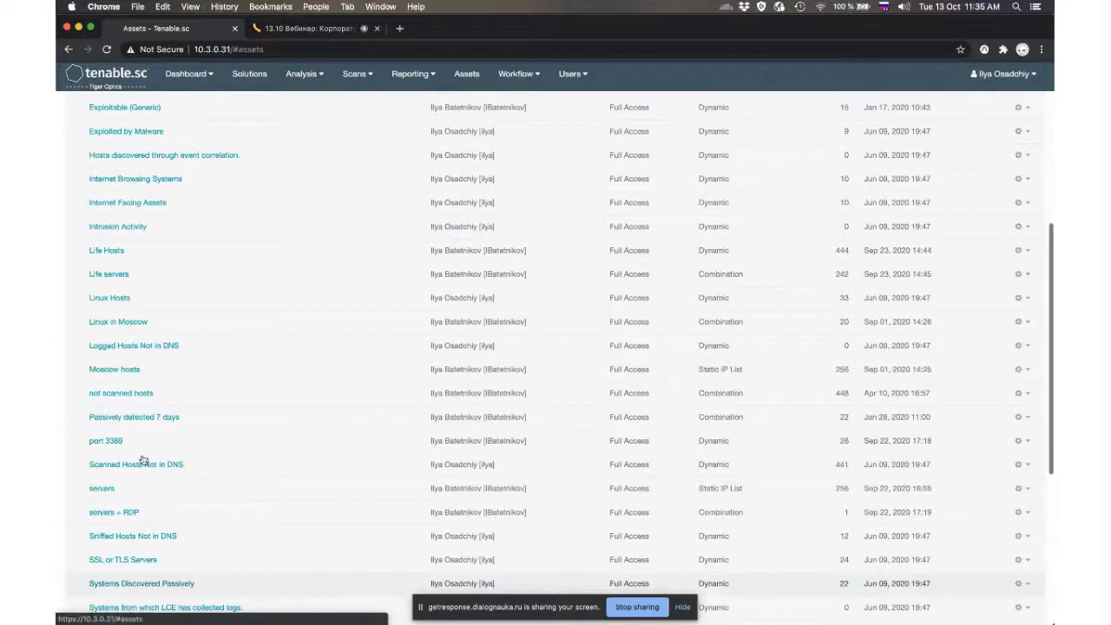
scroll(143, 460, up, 5)
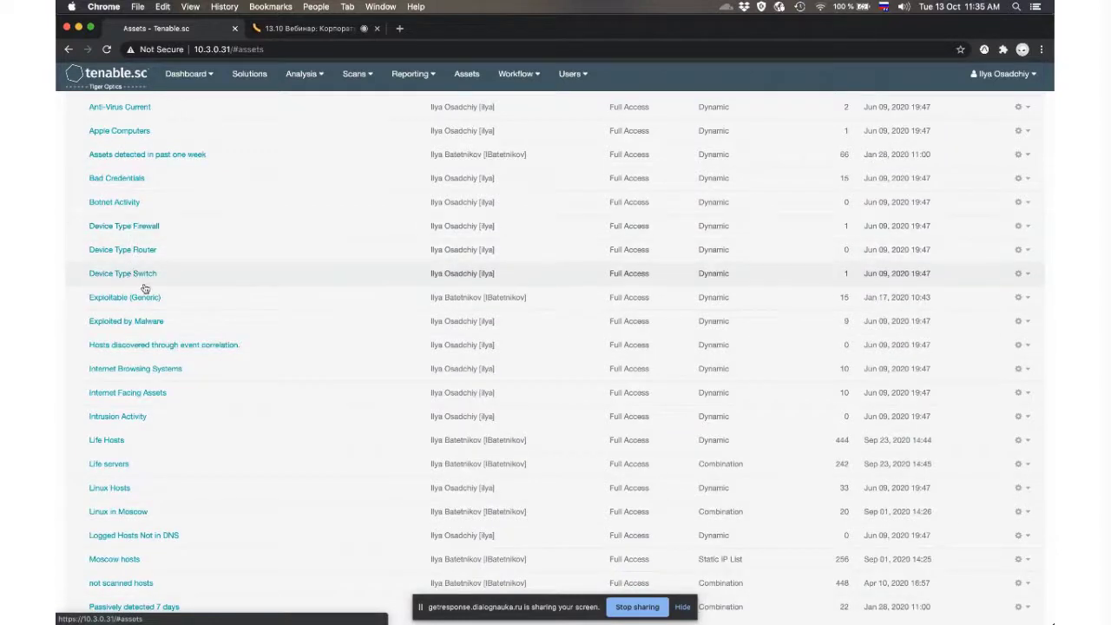
scroll(134, 303, up, 1)
scroll(134, 310, up, 2)
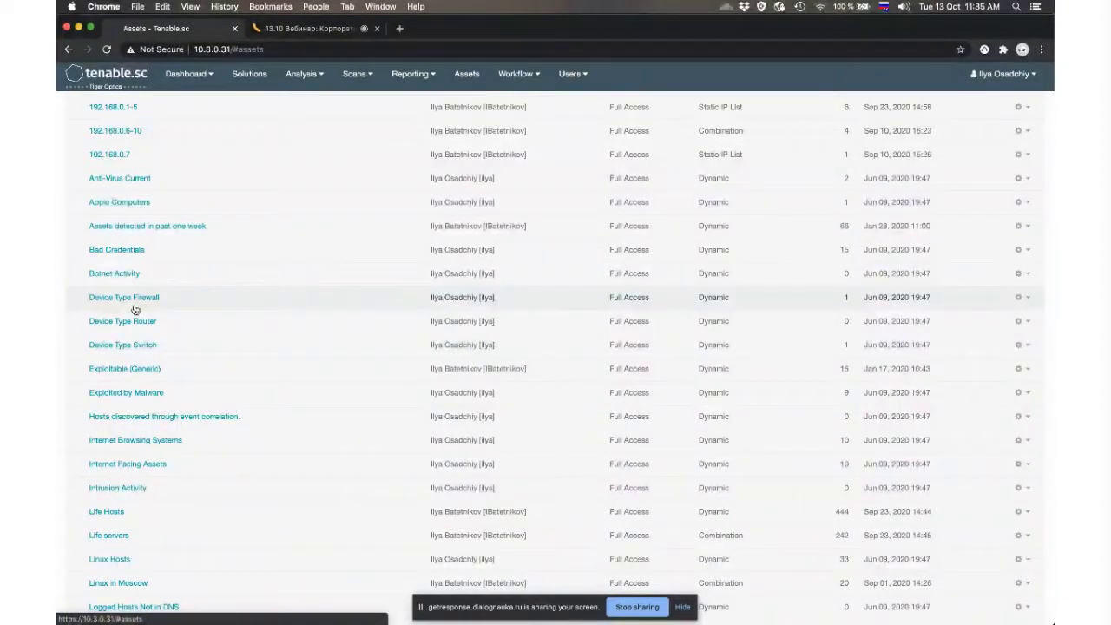
scroll(164, 278, up, 3)
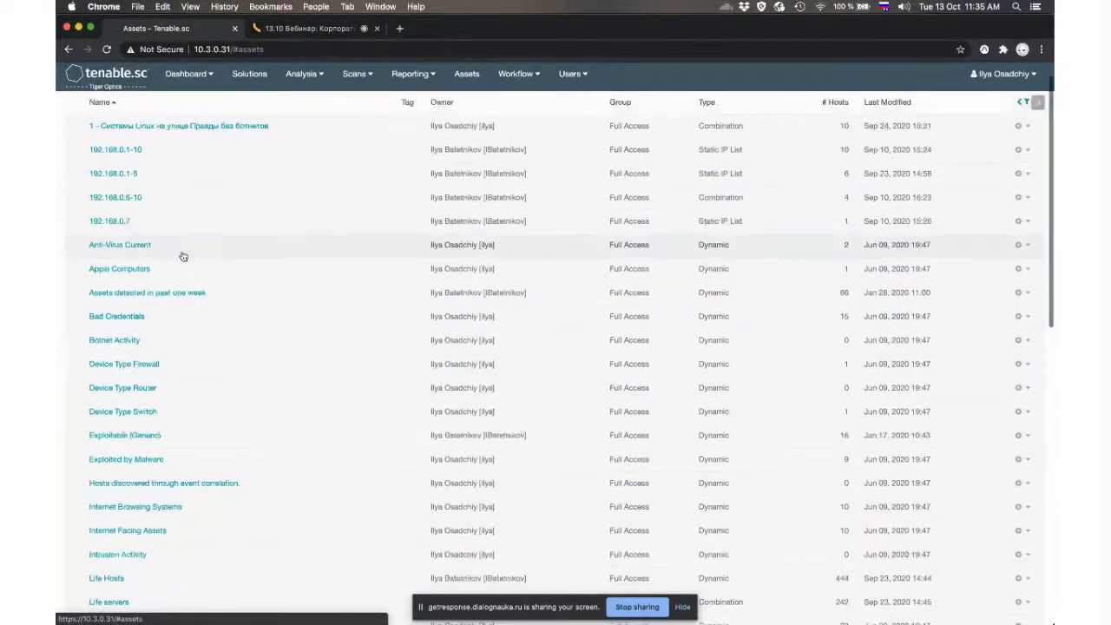
scroll(183, 256, up, 2)
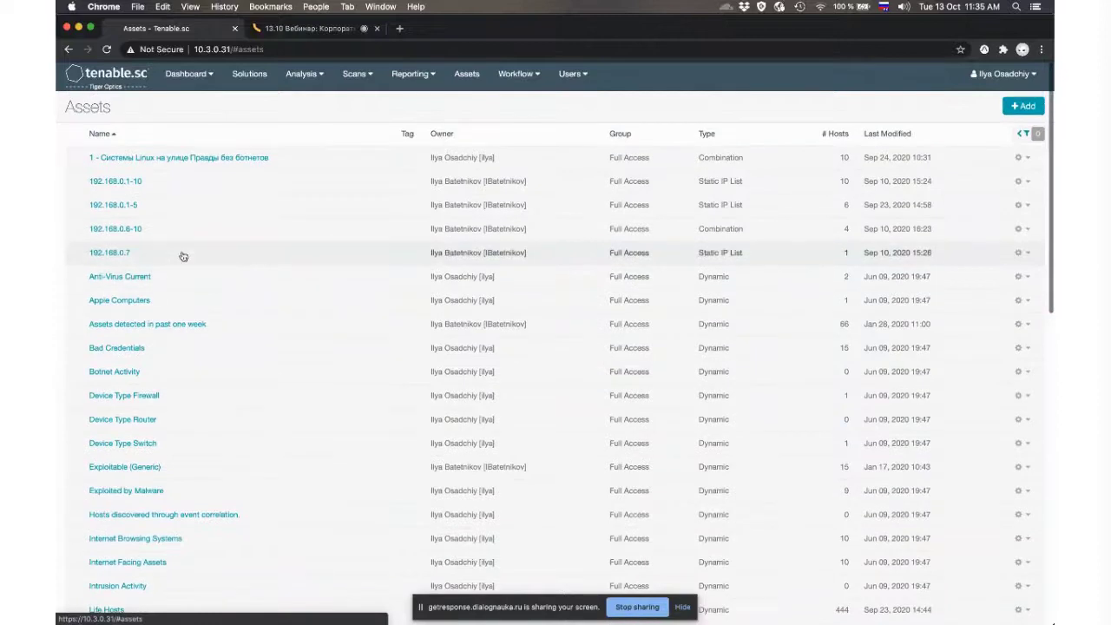
scroll(183, 256, down, 7)
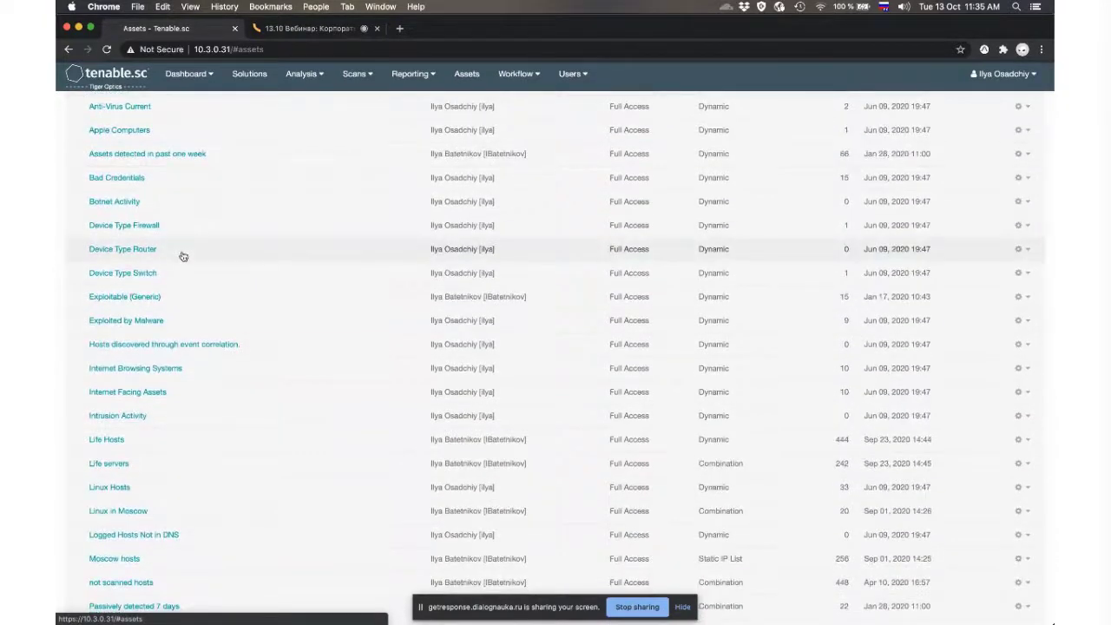
scroll(184, 256, up, 7)
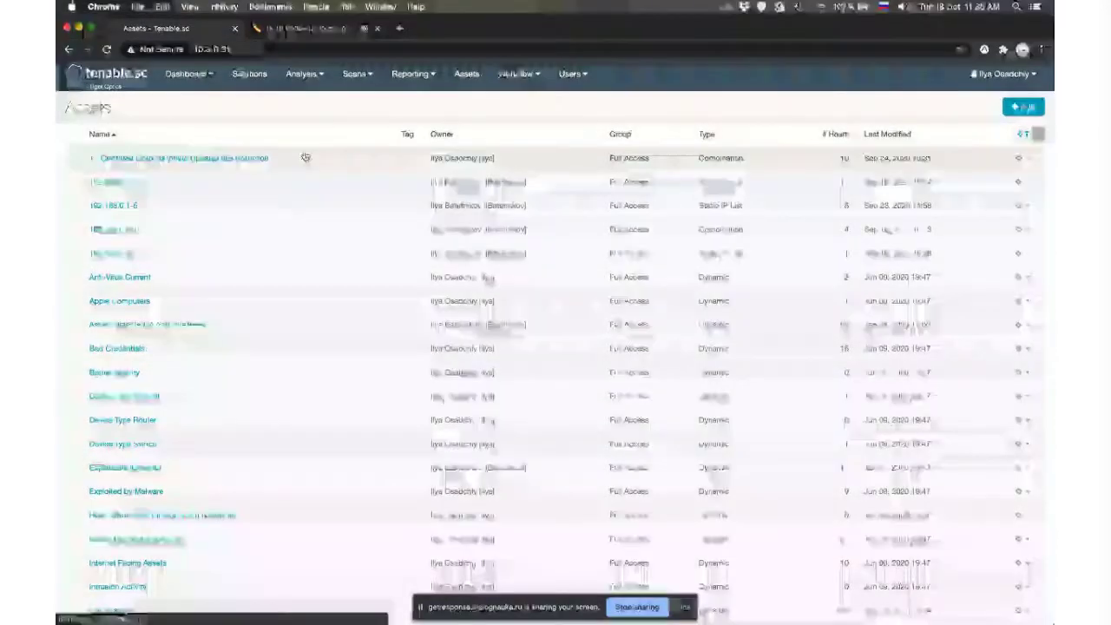
- Open the list of scan policies
click(357, 75)
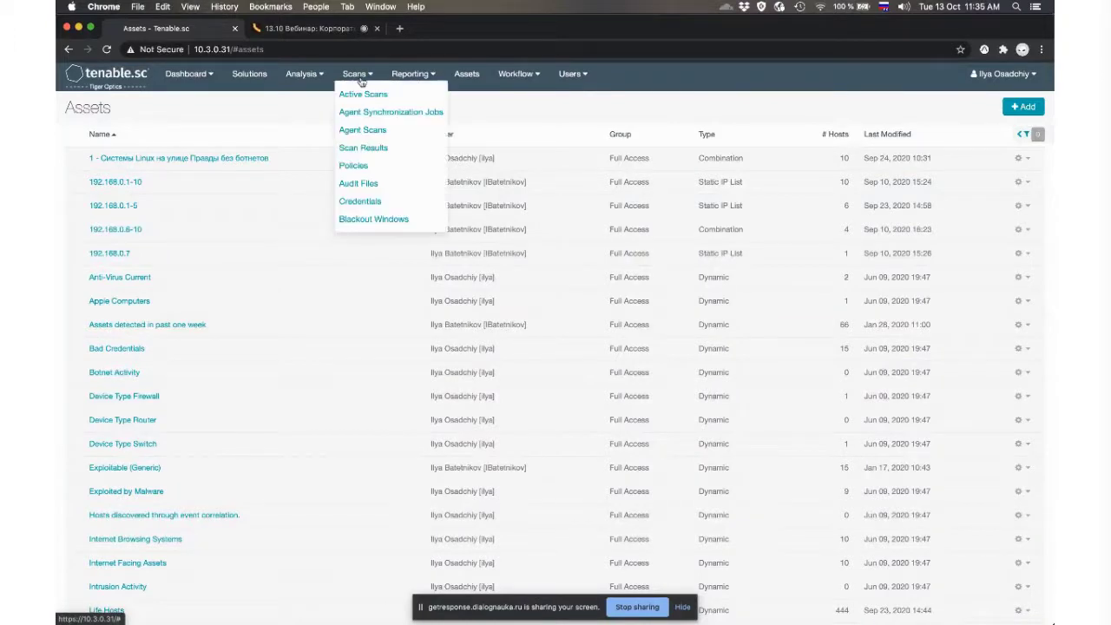
click(353, 166)
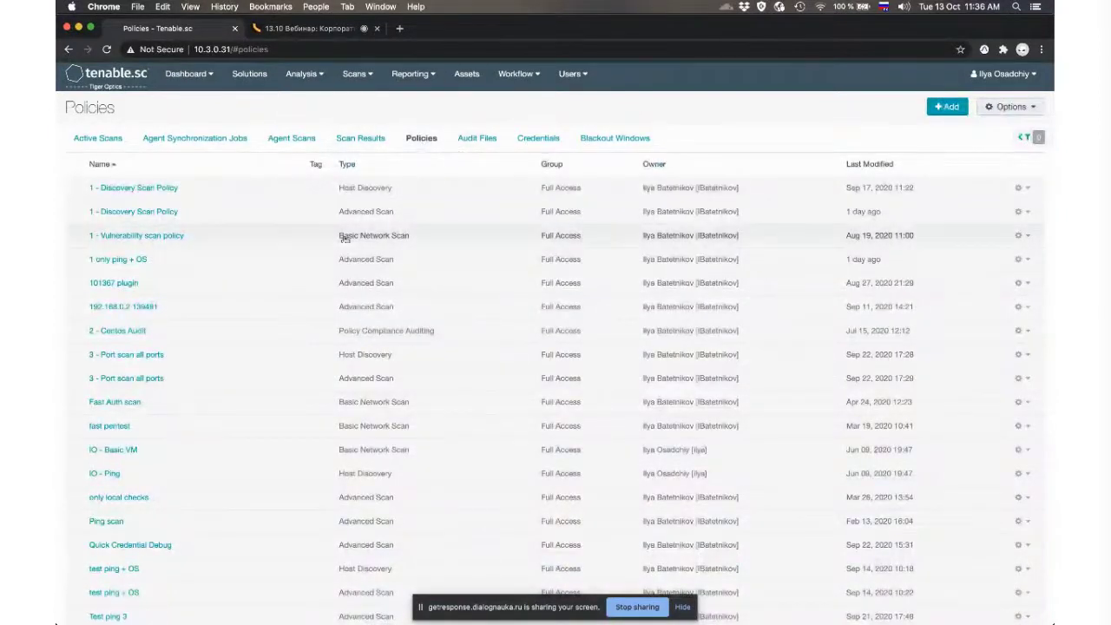
- Start a new Advanced Scan policy and look through its Advanced, Host Discovery, Port Scanning, Service Discovery, Assessment and Brute Force settings
click(948, 107)
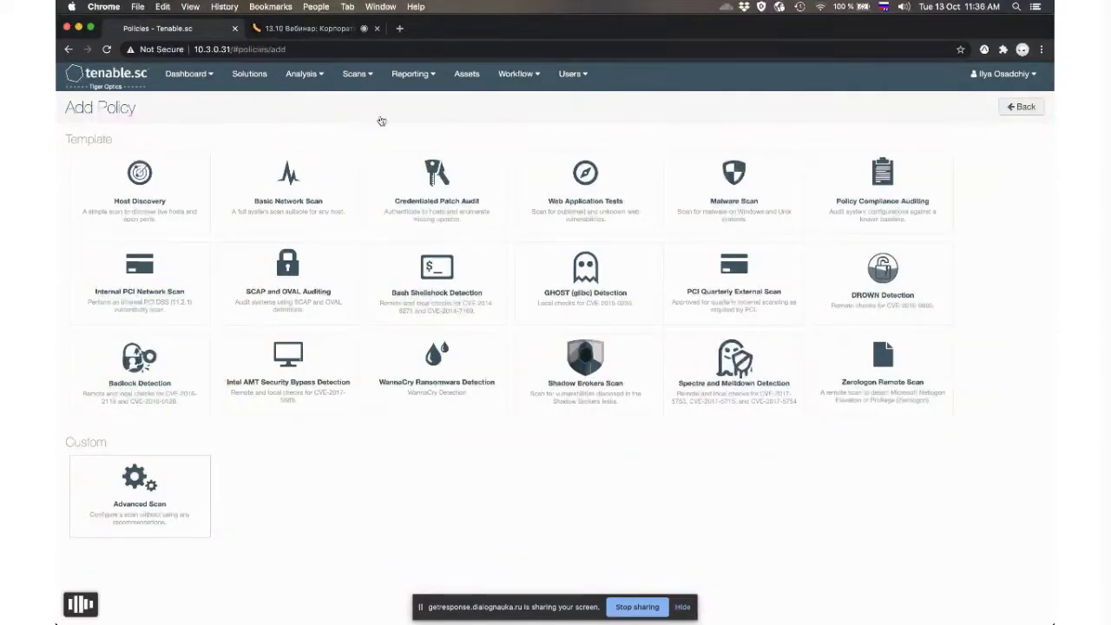
click(254, 190)
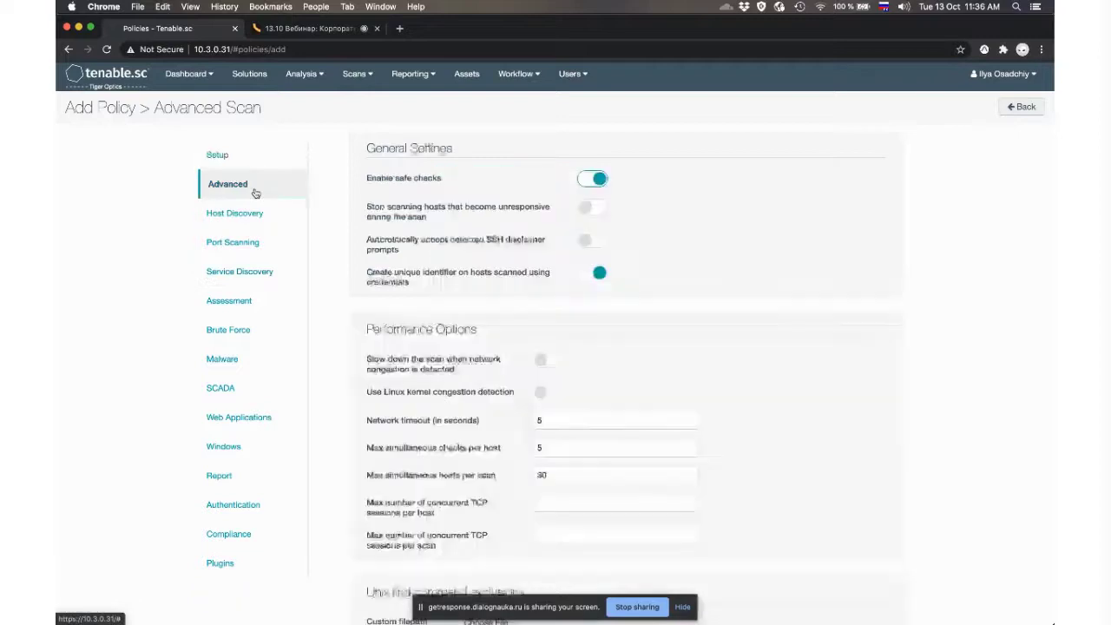
click(251, 213)
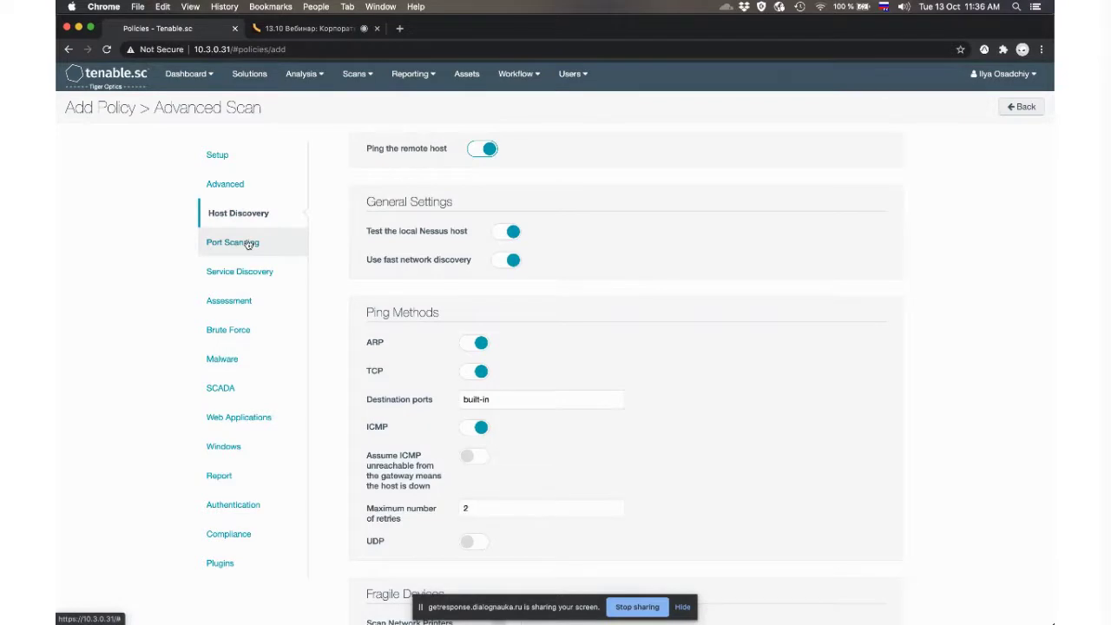
click(248, 243)
click(248, 270)
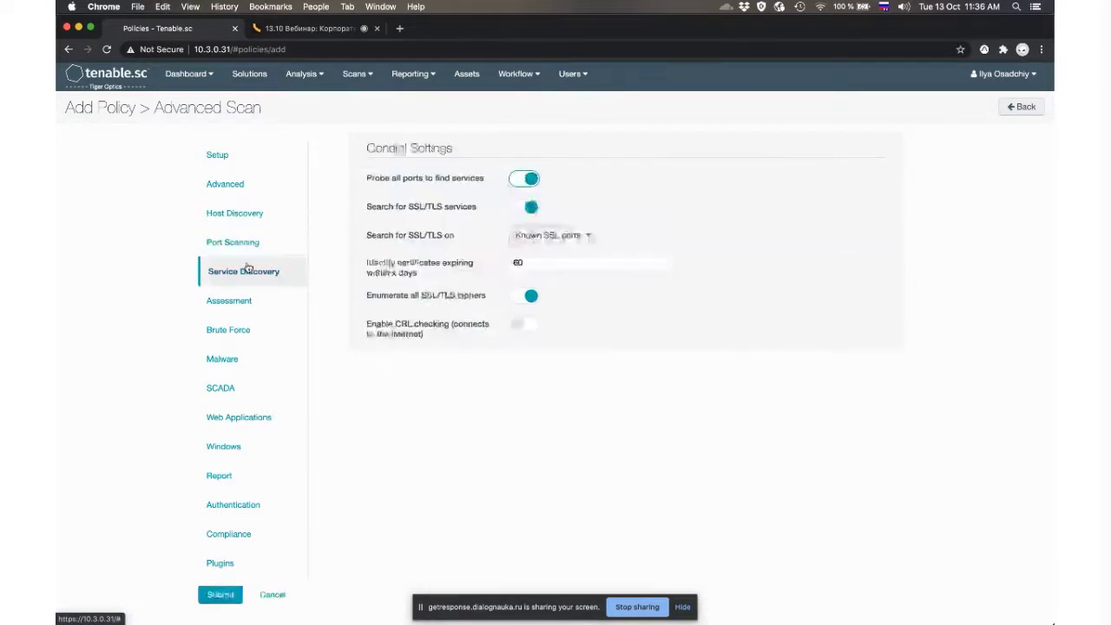
click(246, 299)
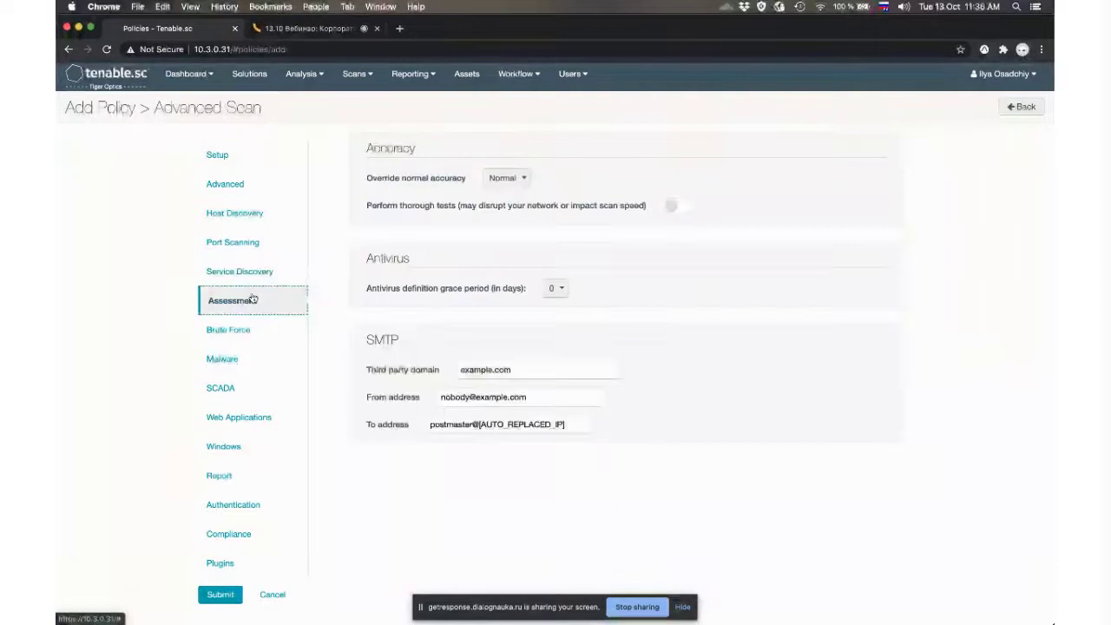
click(249, 326)
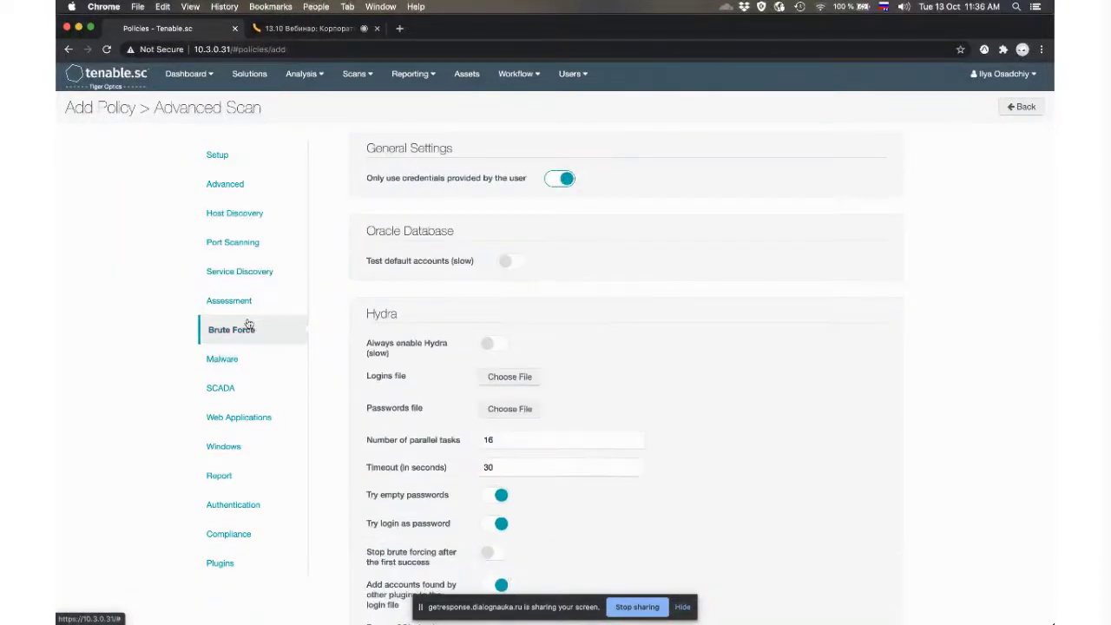
scroll(257, 338, down, 1)
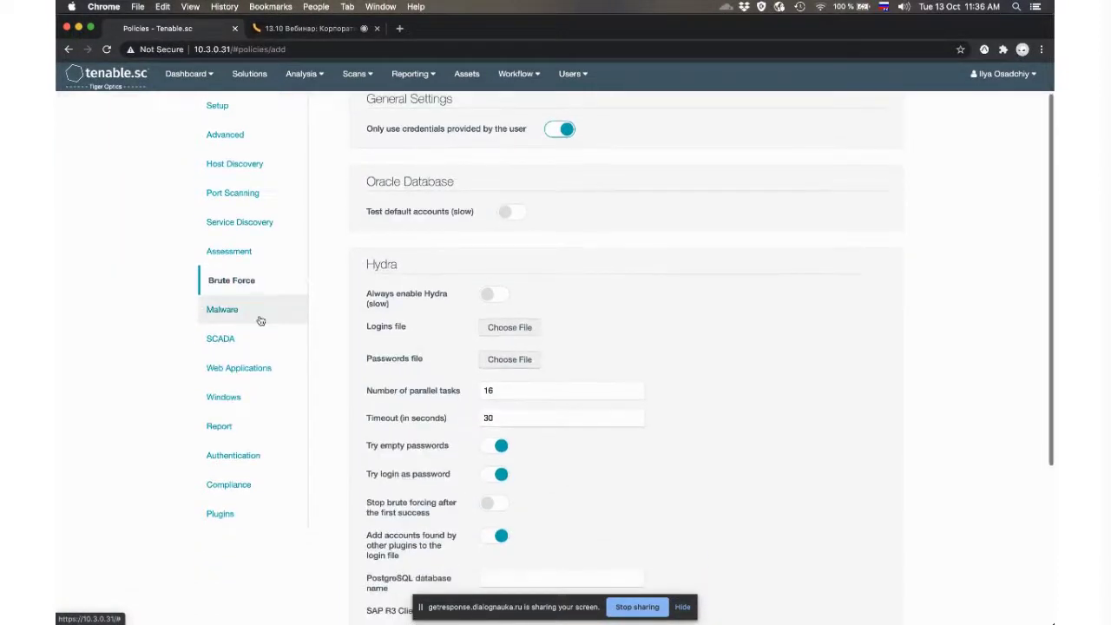
- Look through the new policy's Malware, Web Applications, Windows and Compliance settings
click(256, 323)
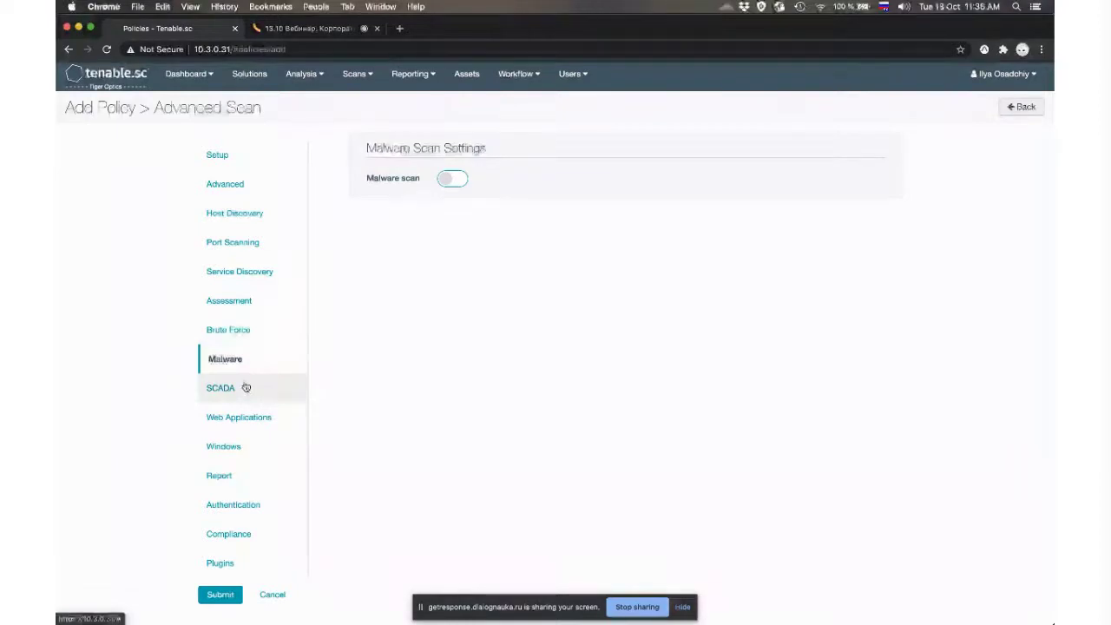
click(242, 418)
click(237, 447)
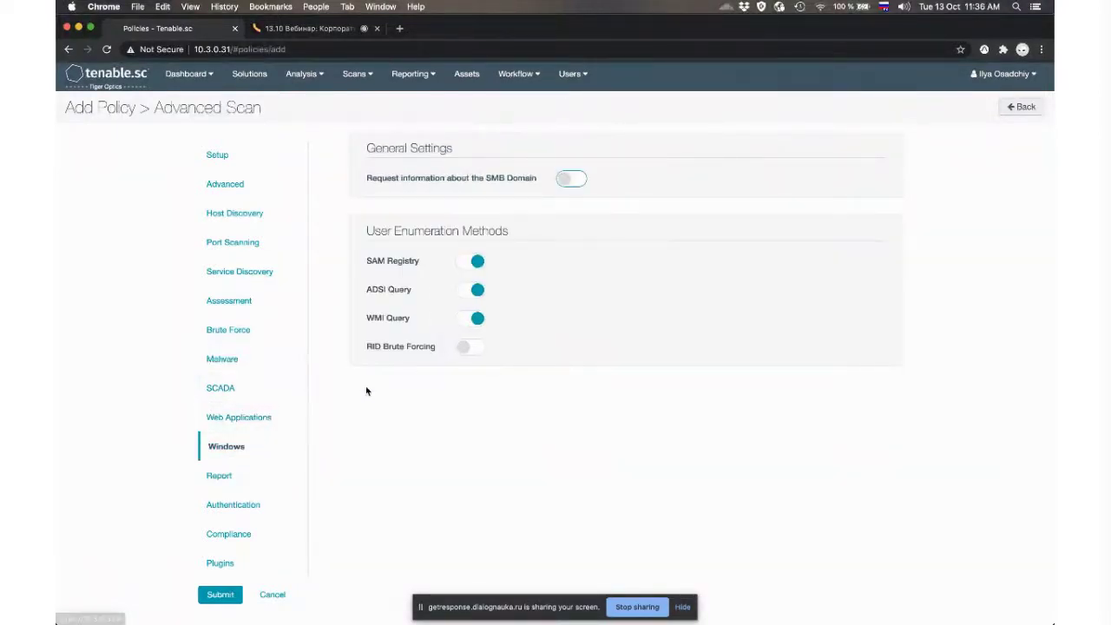
click(230, 534)
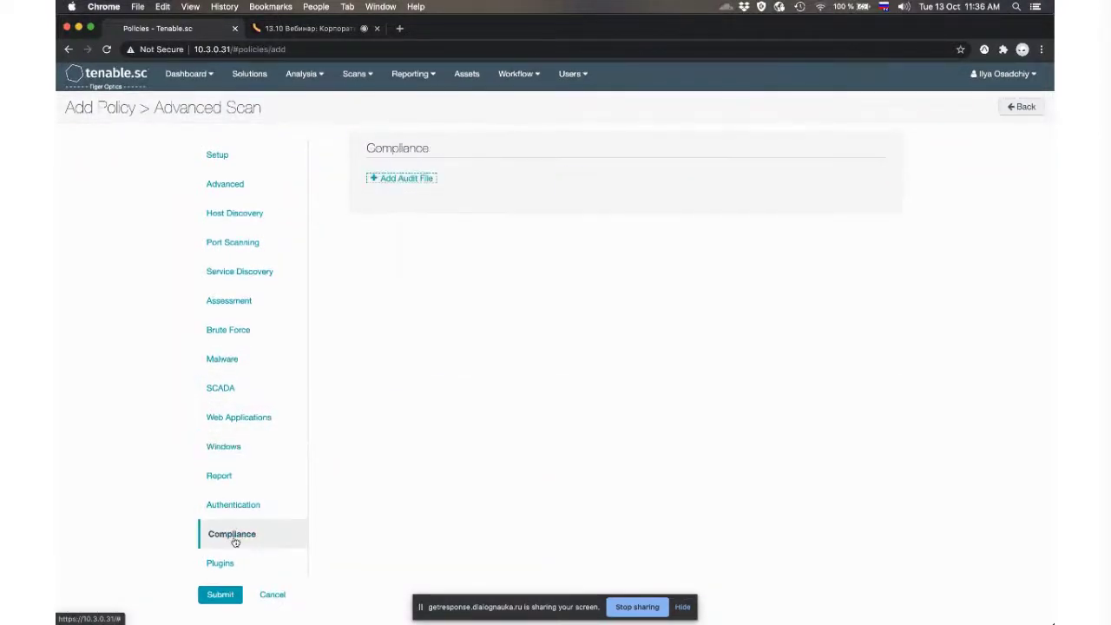
- Open the policy's Plugins settings and look through the whole list of plugin families
click(222, 563)
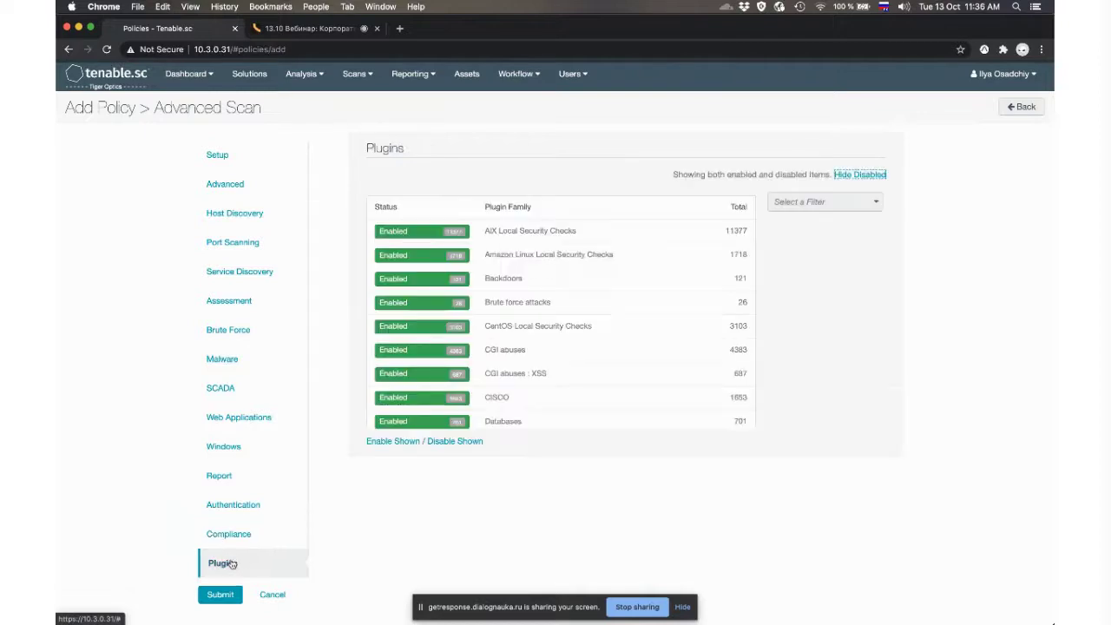
scroll(545, 302, down, 10)
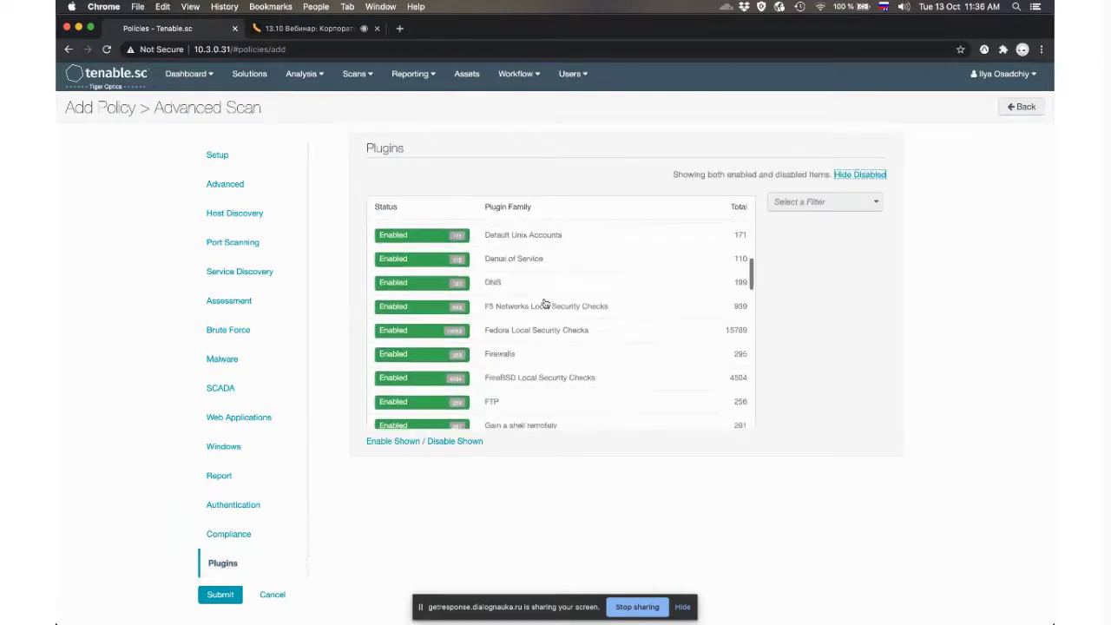
scroll(545, 301, down, 10)
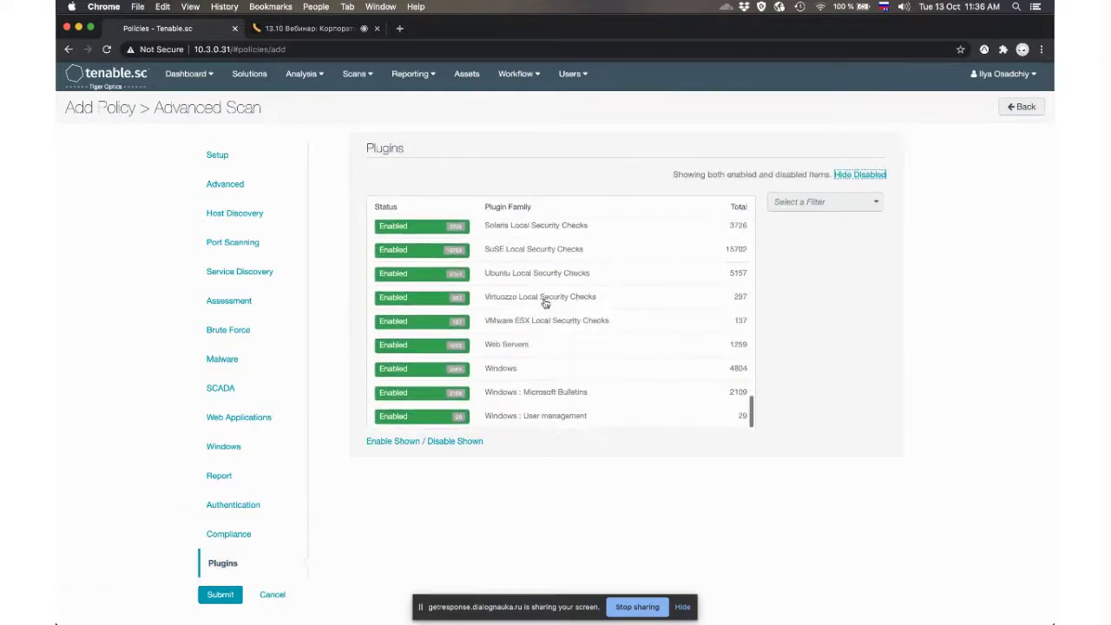
- Disable the CentOS Local Security Checks plugin family and enable it again
scroll(545, 302, up, 20)
click(439, 330)
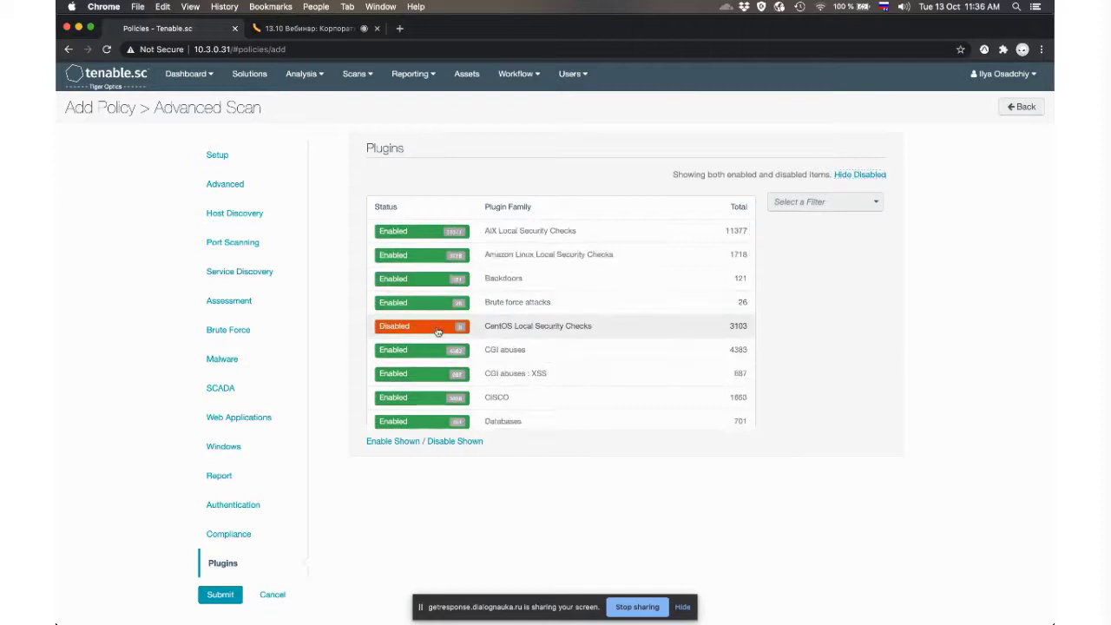
click(462, 330)
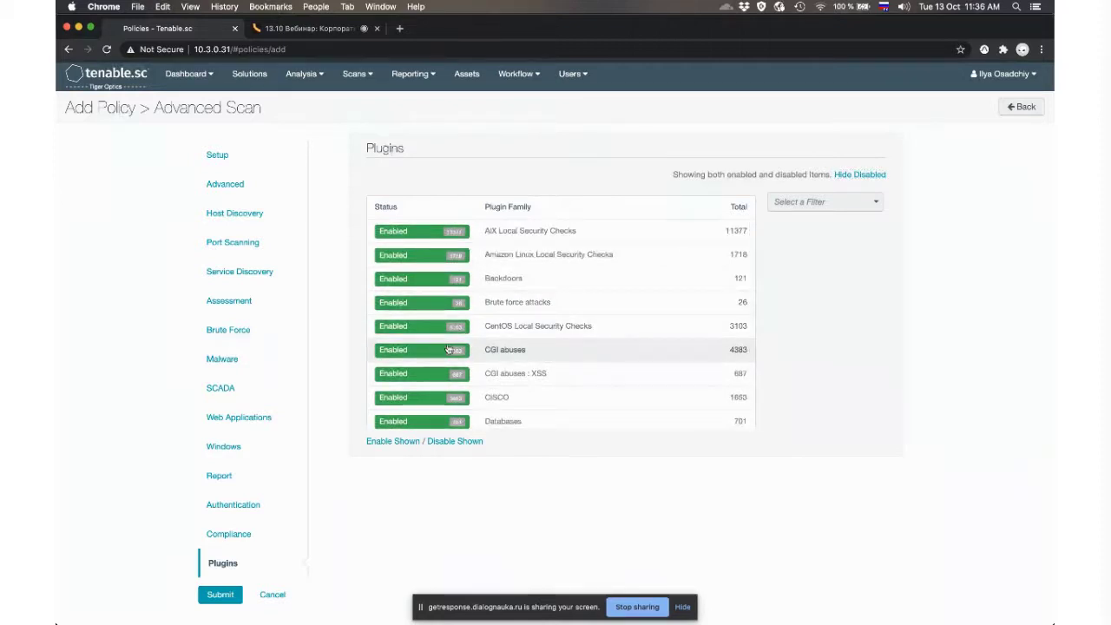
- Select CVE ID as the plugin filter criterion and look through the other available criteria without changing it
click(842, 205)
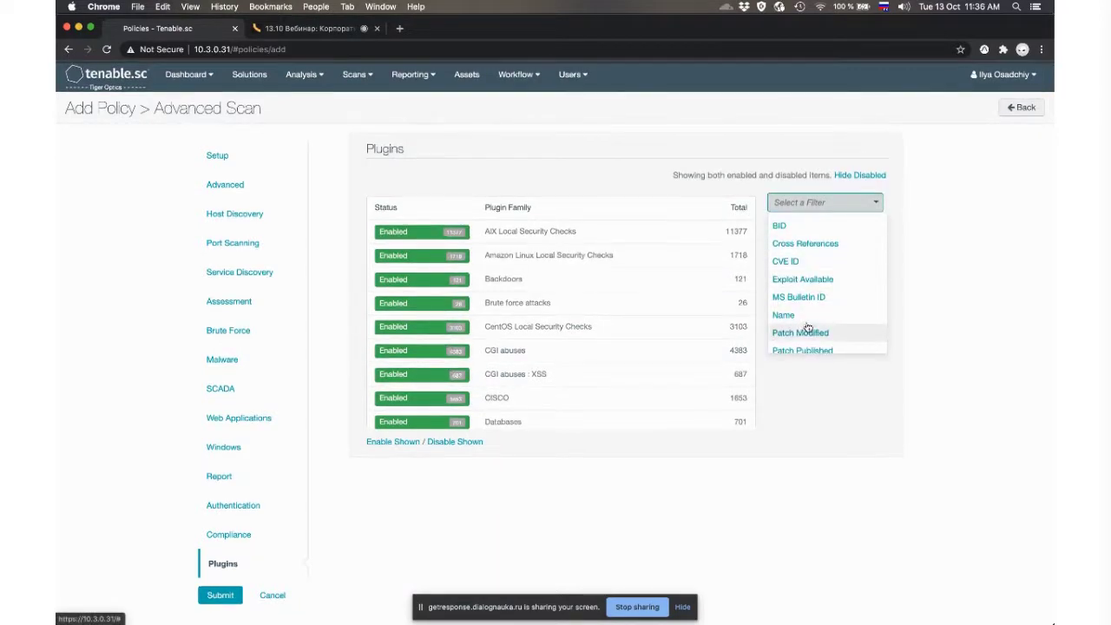
click(807, 262)
click(816, 203)
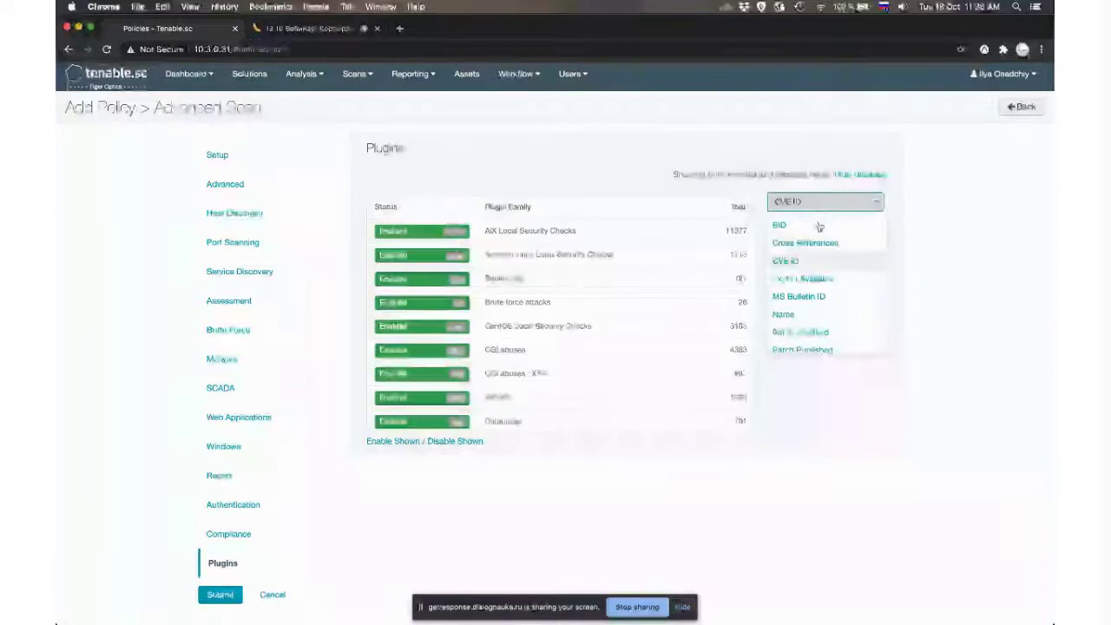
scroll(816, 296, down, 3)
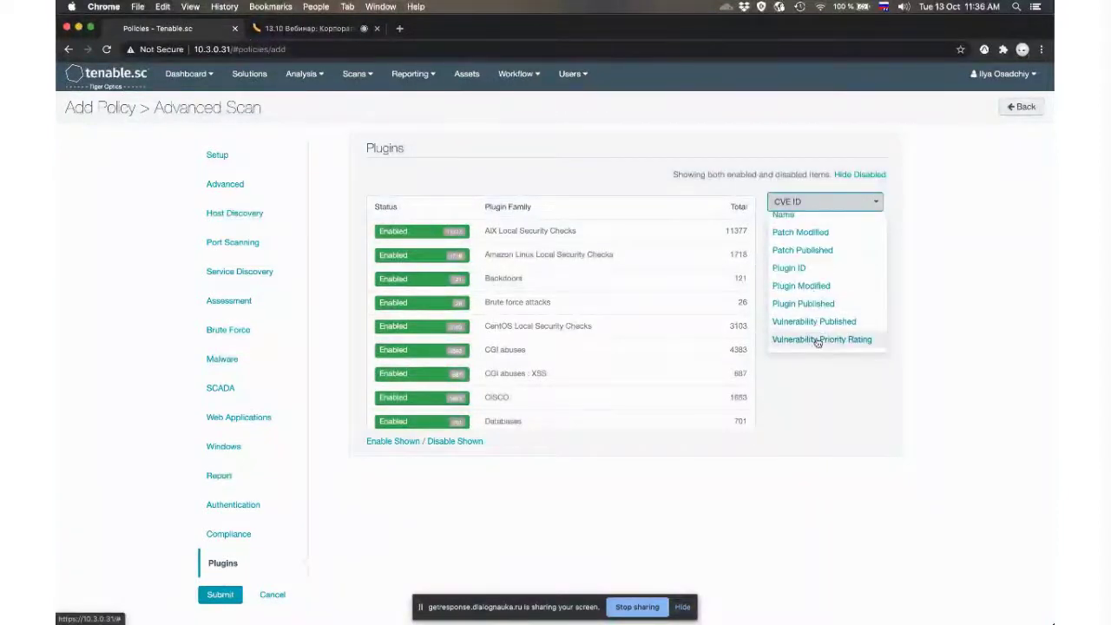
scroll(814, 309, up, 3)
click(694, 158)
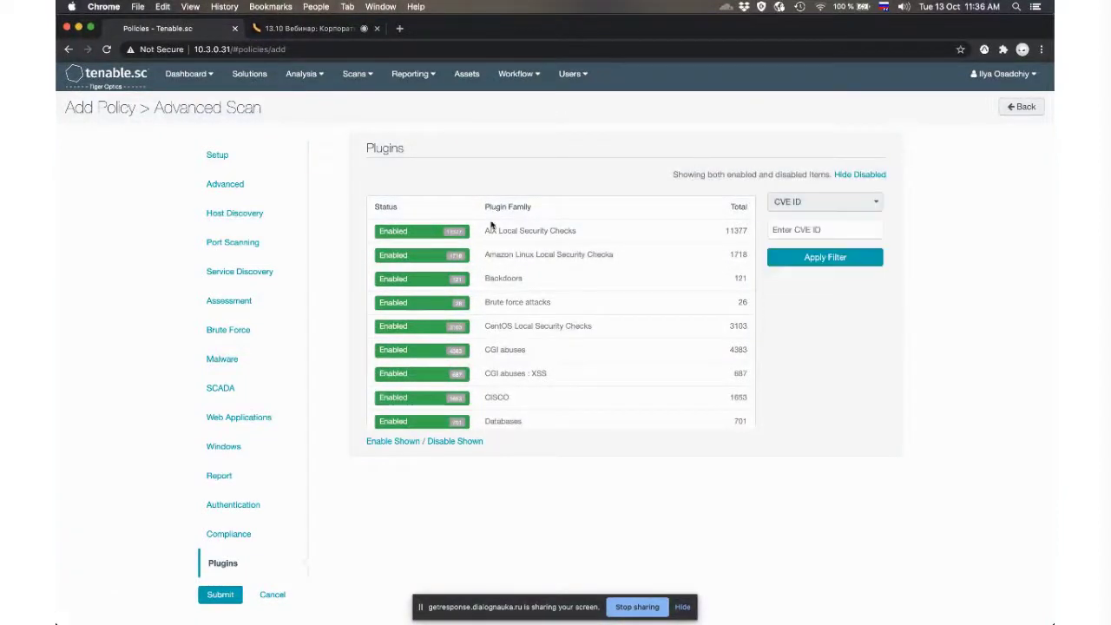
- Go back to the policy's Setup page, leave the form unsubmitted and look through the general Plugins list
click(251, 159)
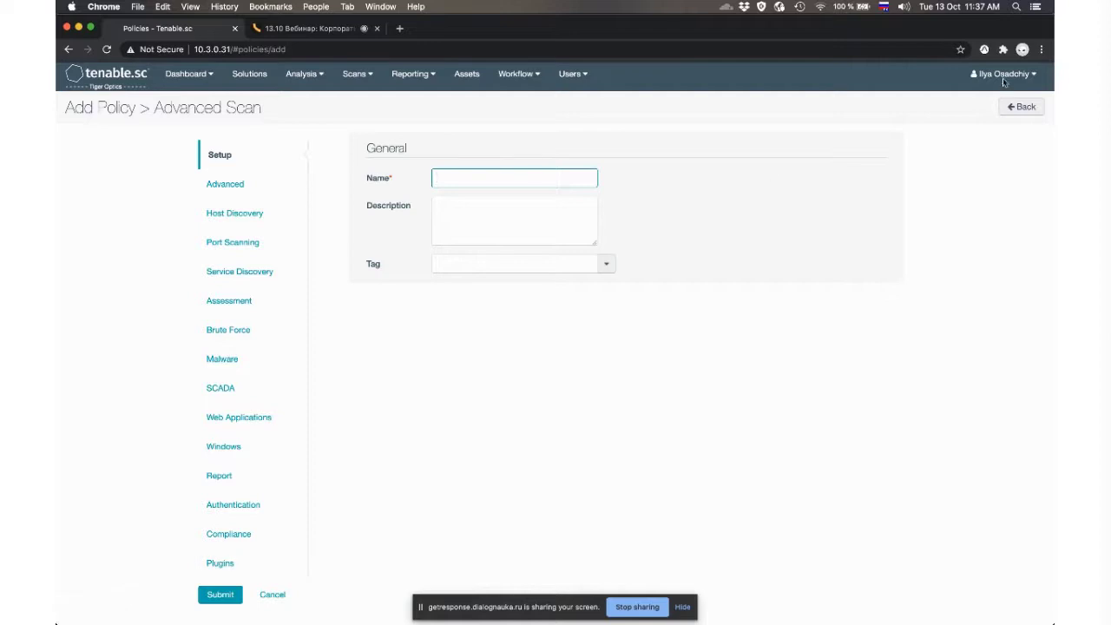
click(1029, 78)
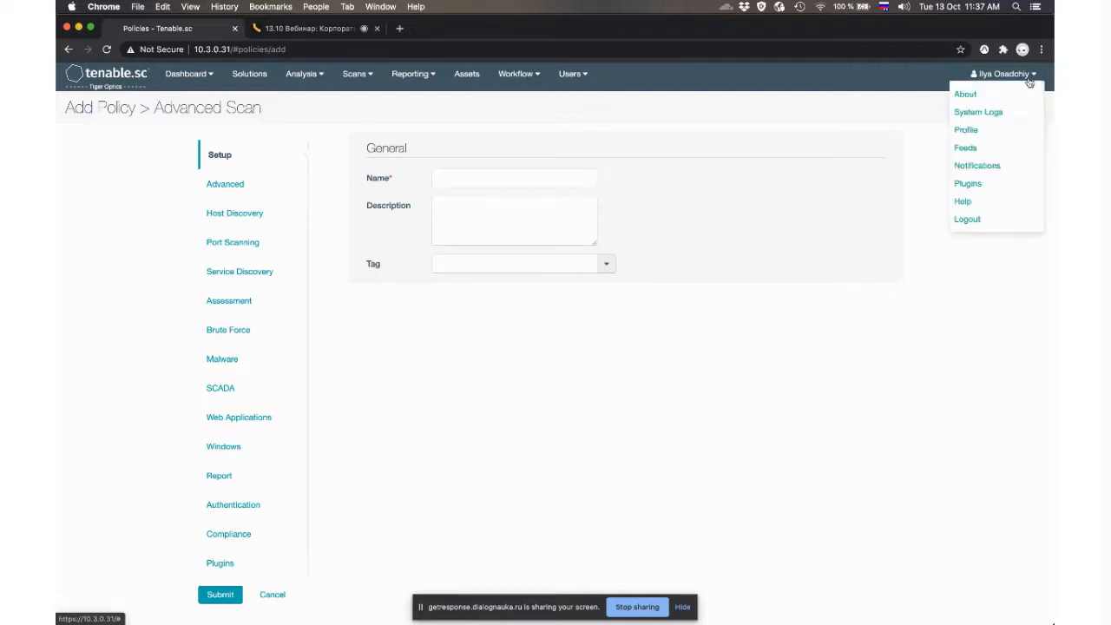
click(998, 182)
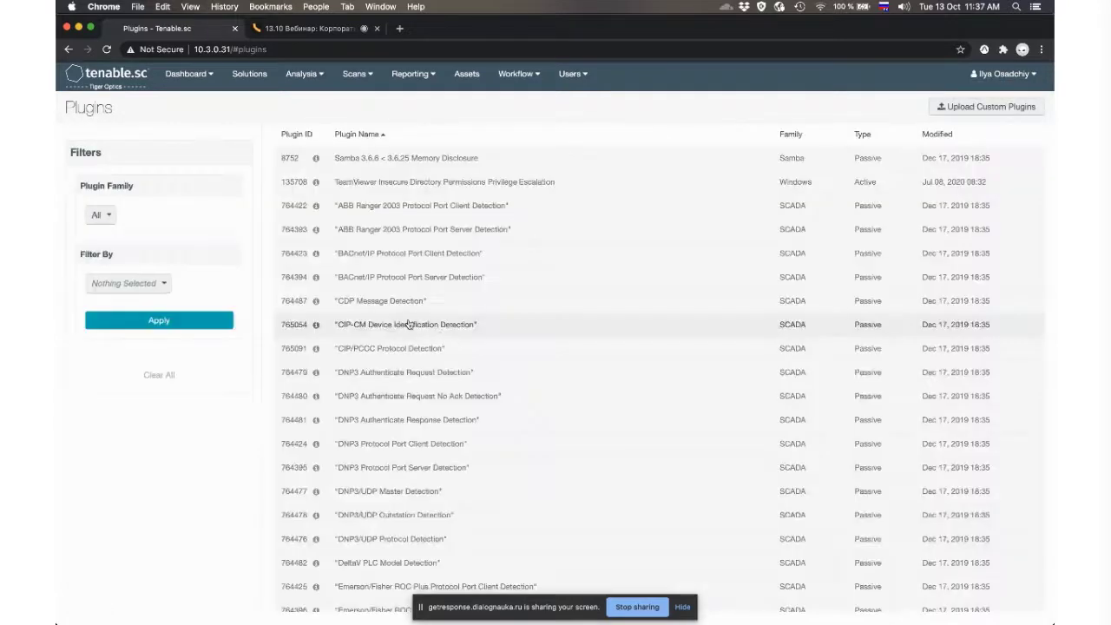
scroll(408, 334, down, 5)
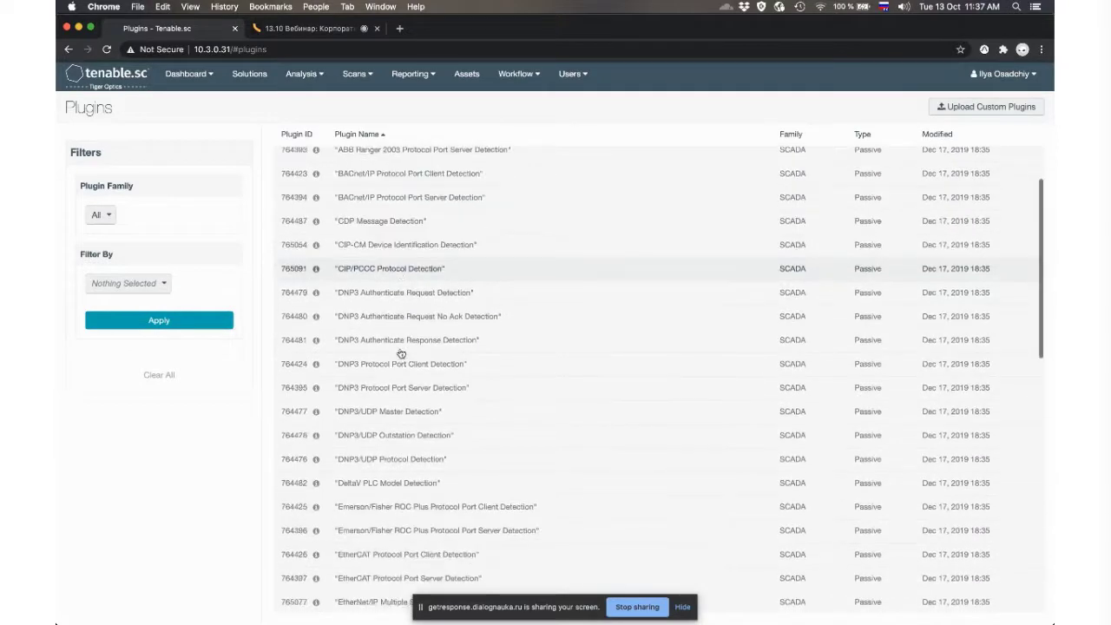
scroll(401, 353, down, 1)
scroll(401, 351, down, 8)
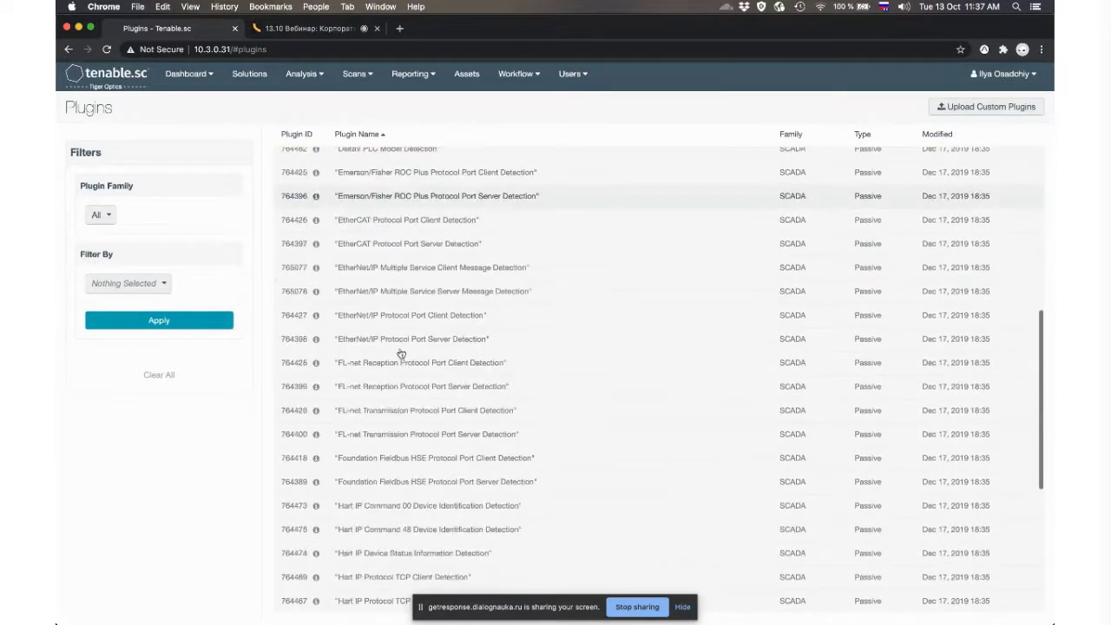
scroll(402, 250, up, 12)
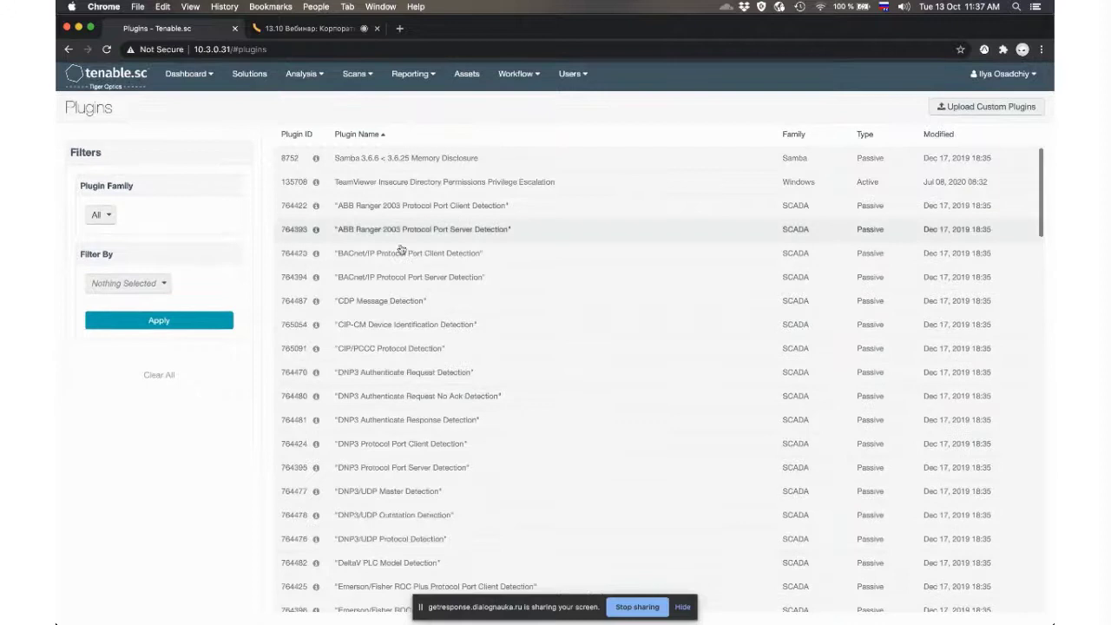
scroll(402, 250, down, 3)
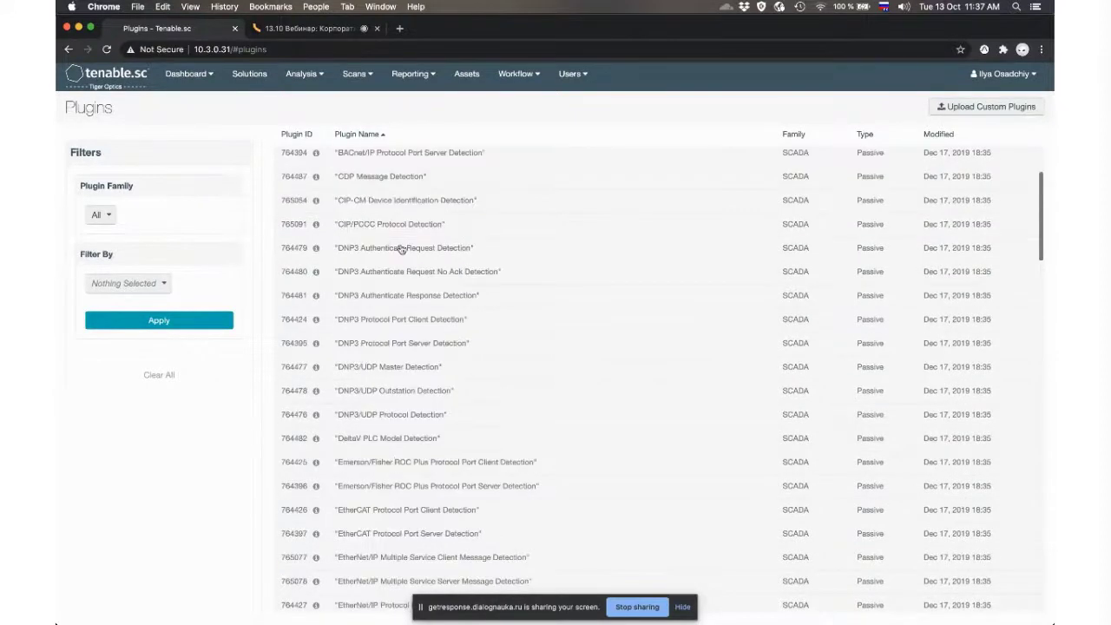
scroll(402, 250, down, 10)
scroll(402, 250, down, 15)
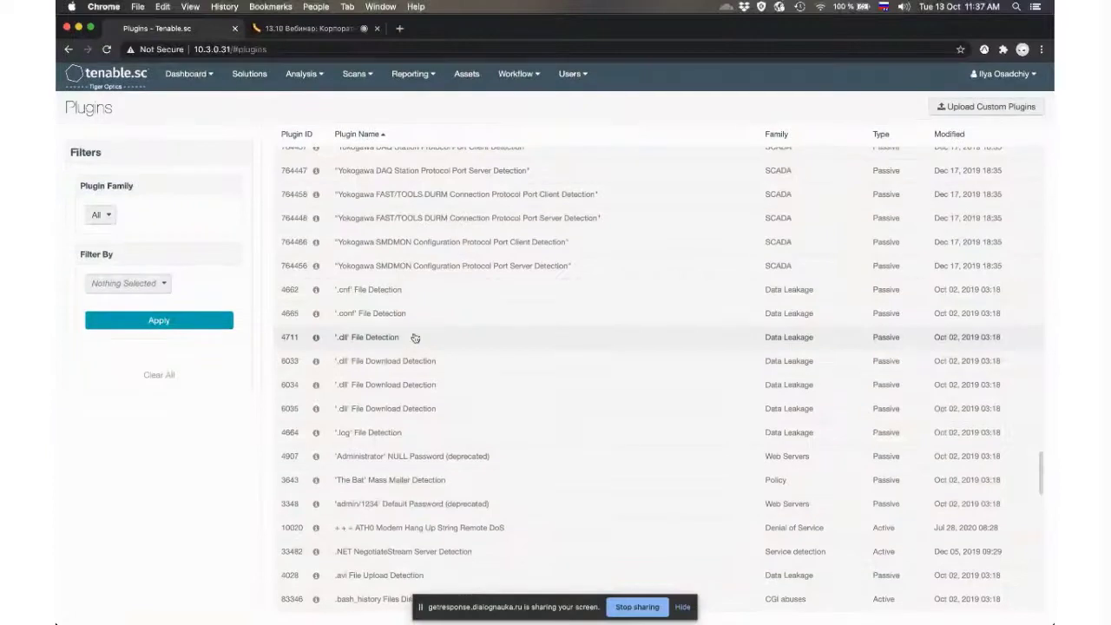
scroll(413, 337, down, 3)
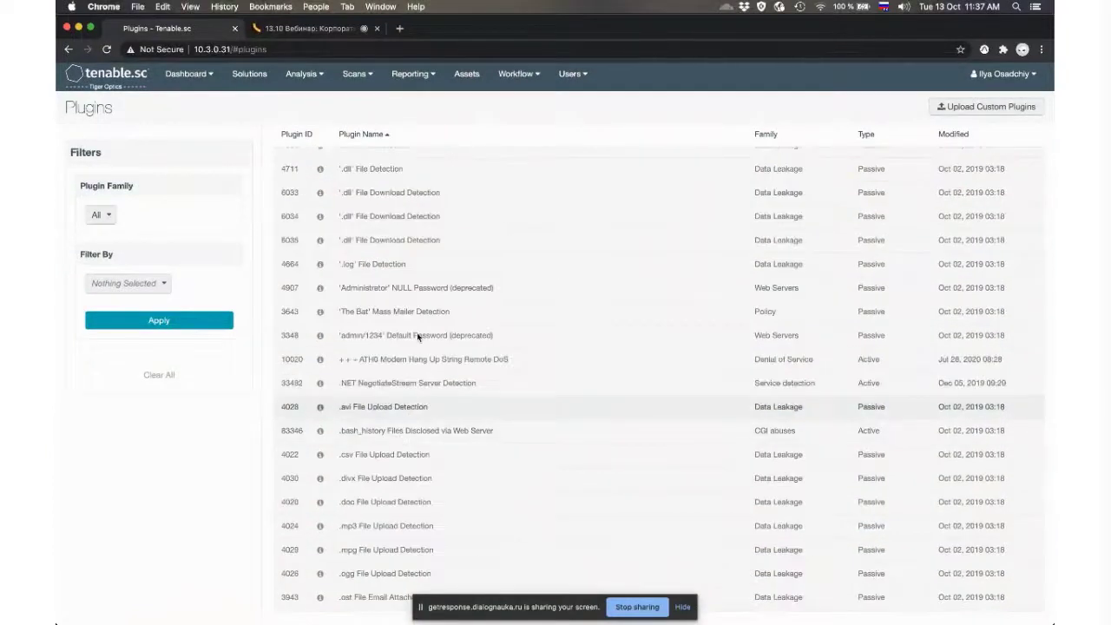
scroll(380, 414, down, 5)
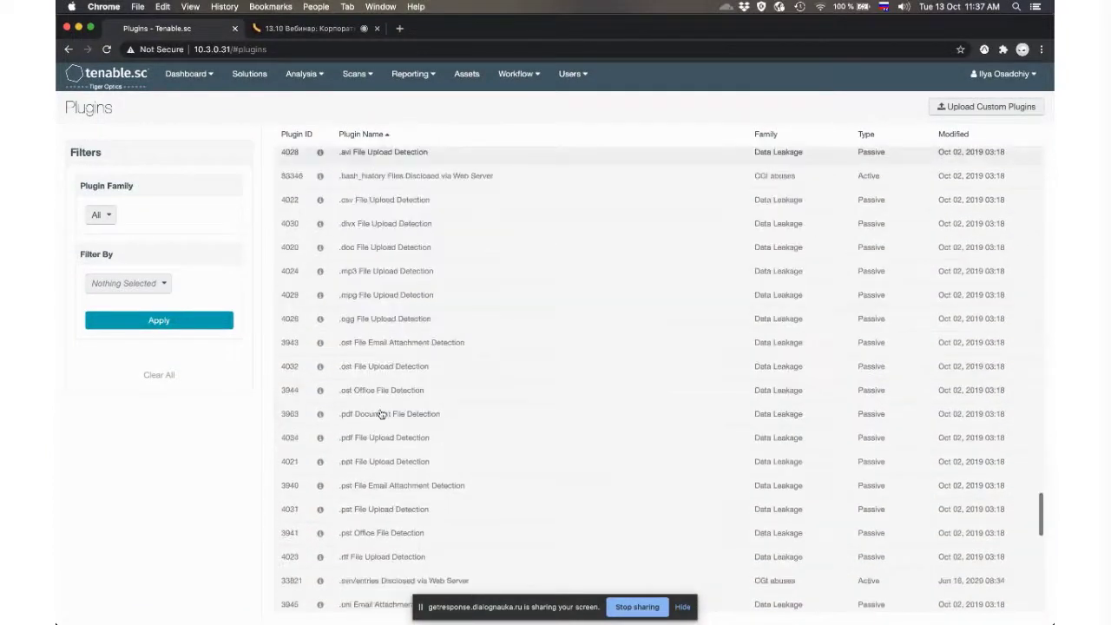
scroll(380, 414, down, 10)
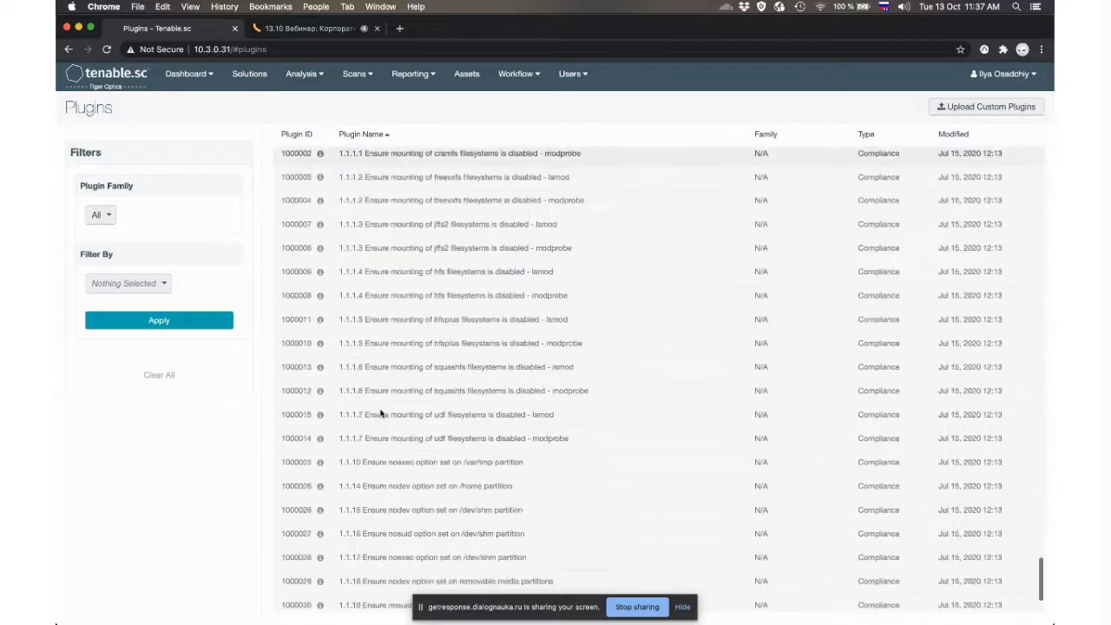
scroll(380, 414, down, 10)
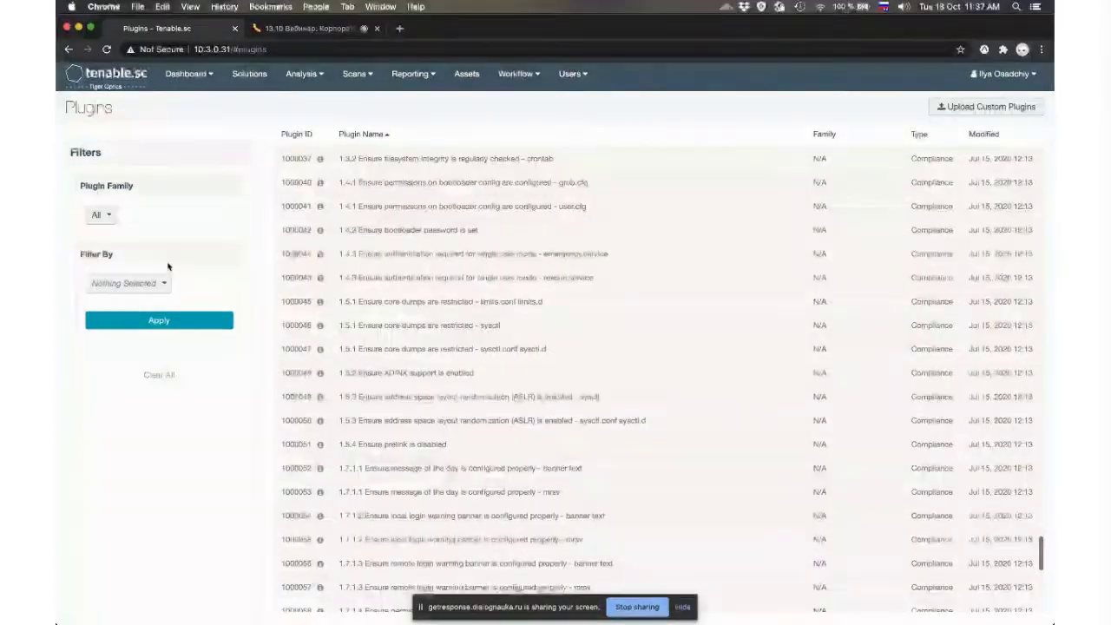
- Apply an MS Bulletin ID filter with no ID entered to the Plugins list and look through the plugins
click(128, 283)
click(113, 370)
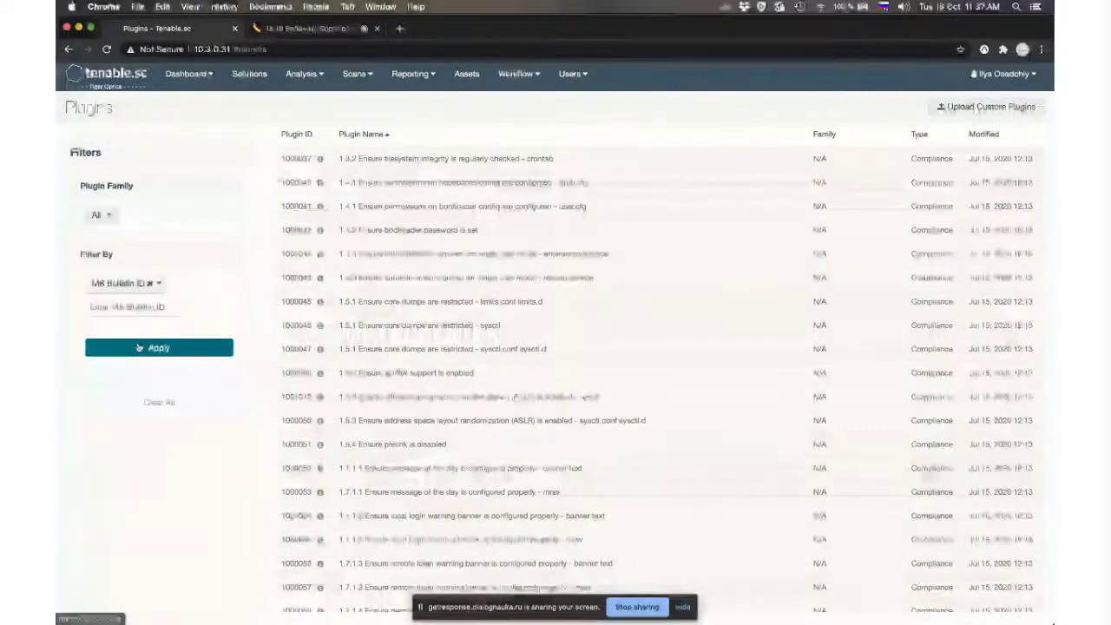
click(138, 347)
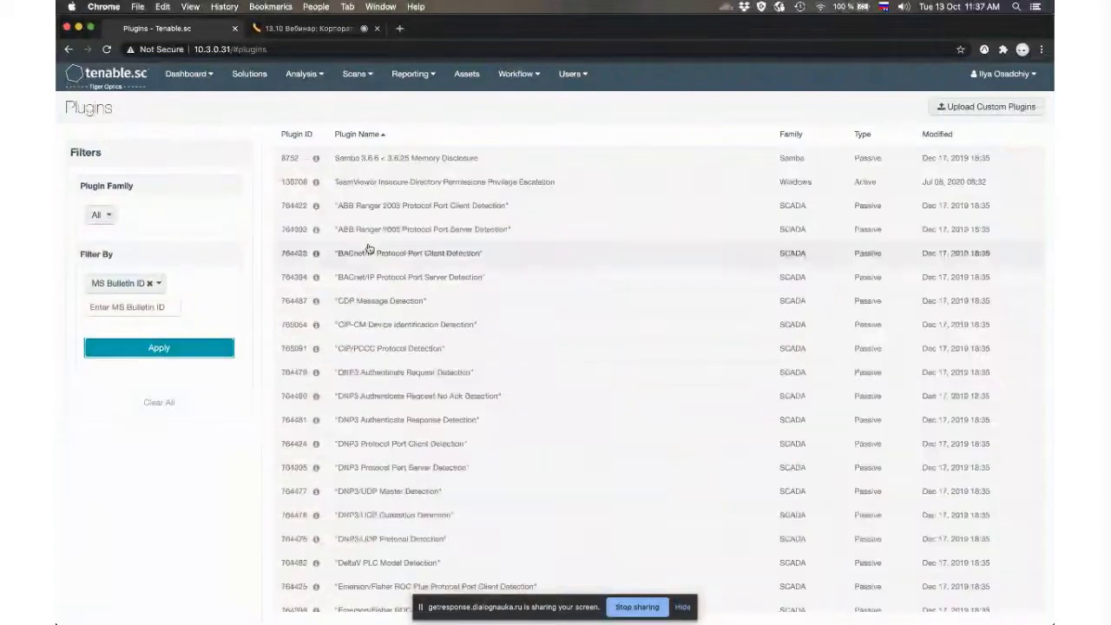
scroll(412, 325, down, 3)
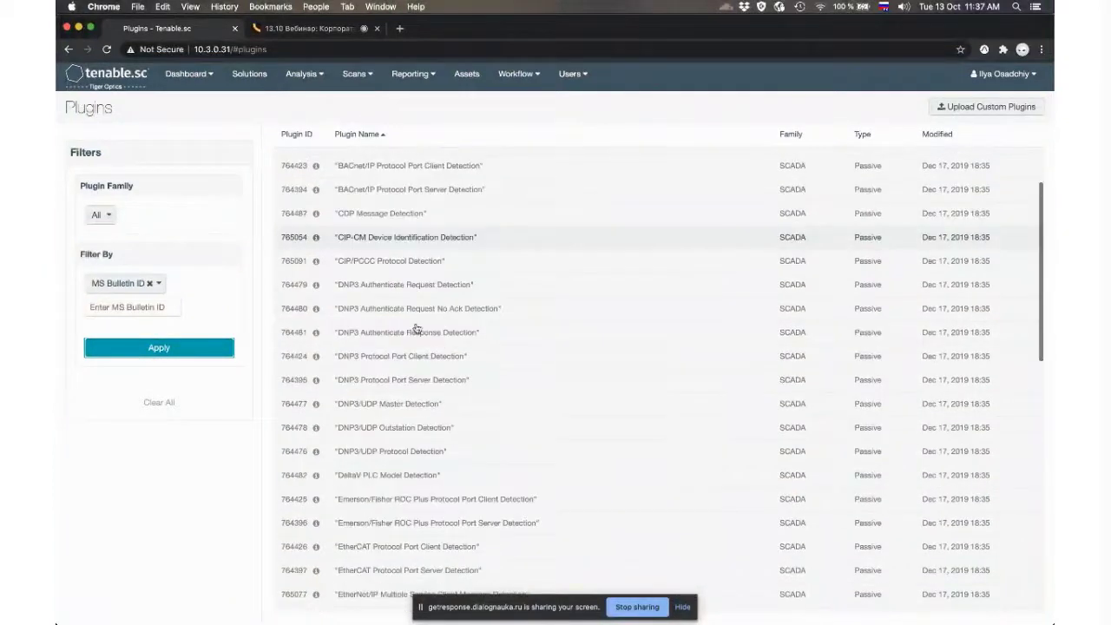
scroll(416, 328, down, 15)
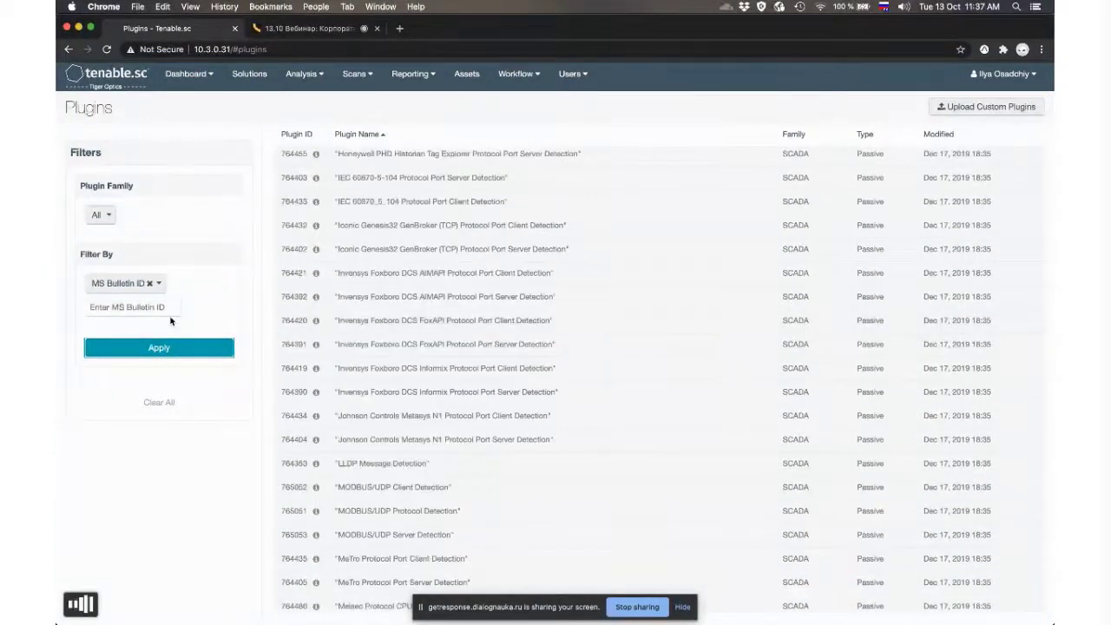
- Replace the Plugins list's MS Bulletin ID filter with a Name filter for "windows" and apply it
click(126, 283)
scroll(116, 417, down, 2)
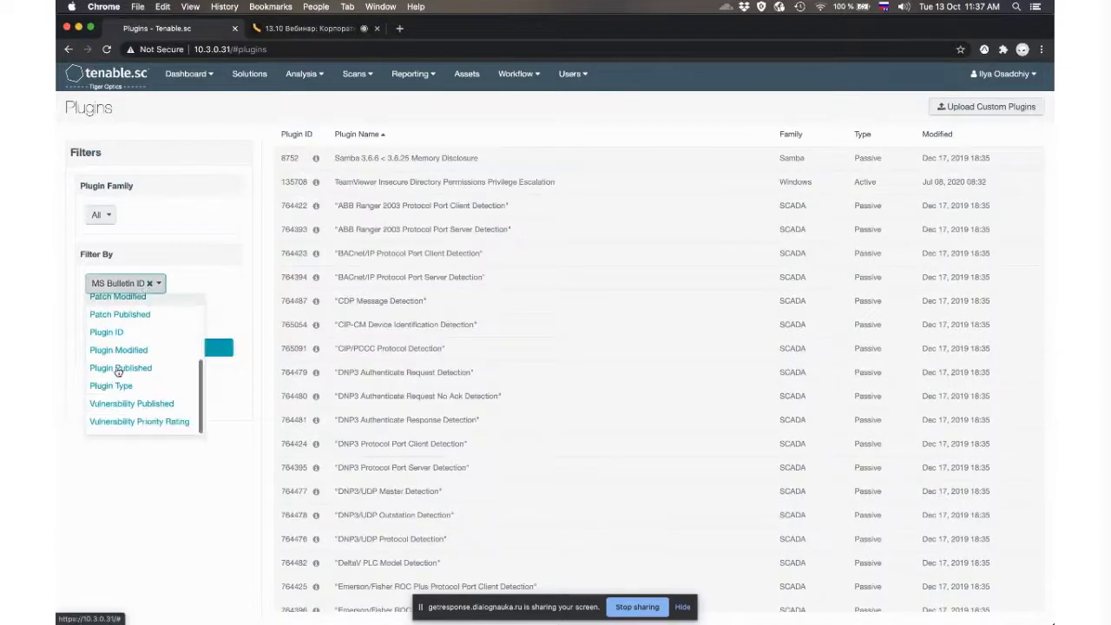
scroll(117, 404, up, 3)
scroll(117, 358, up, 1)
scroll(117, 358, down, 4)
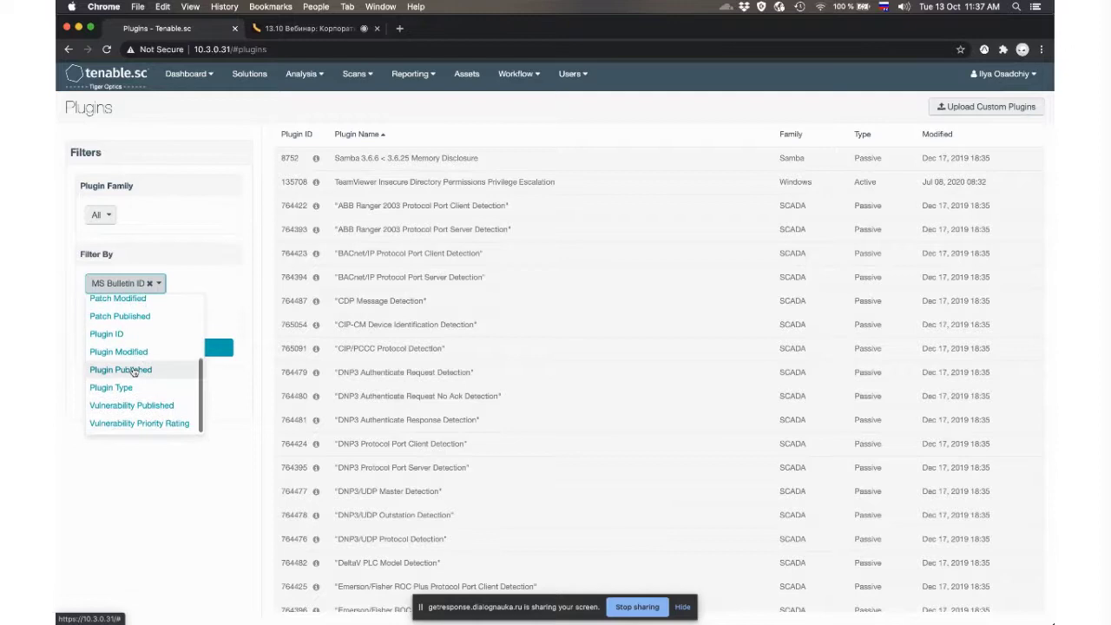
scroll(130, 369, up, 2)
scroll(132, 371, up, 4)
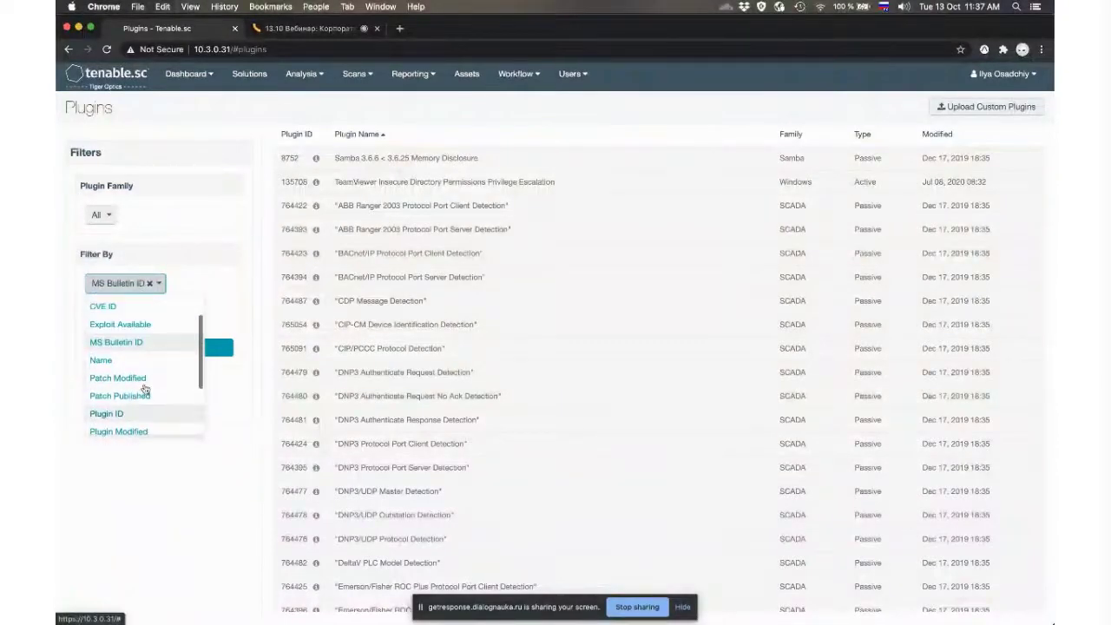
click(142, 348)
click(142, 309)
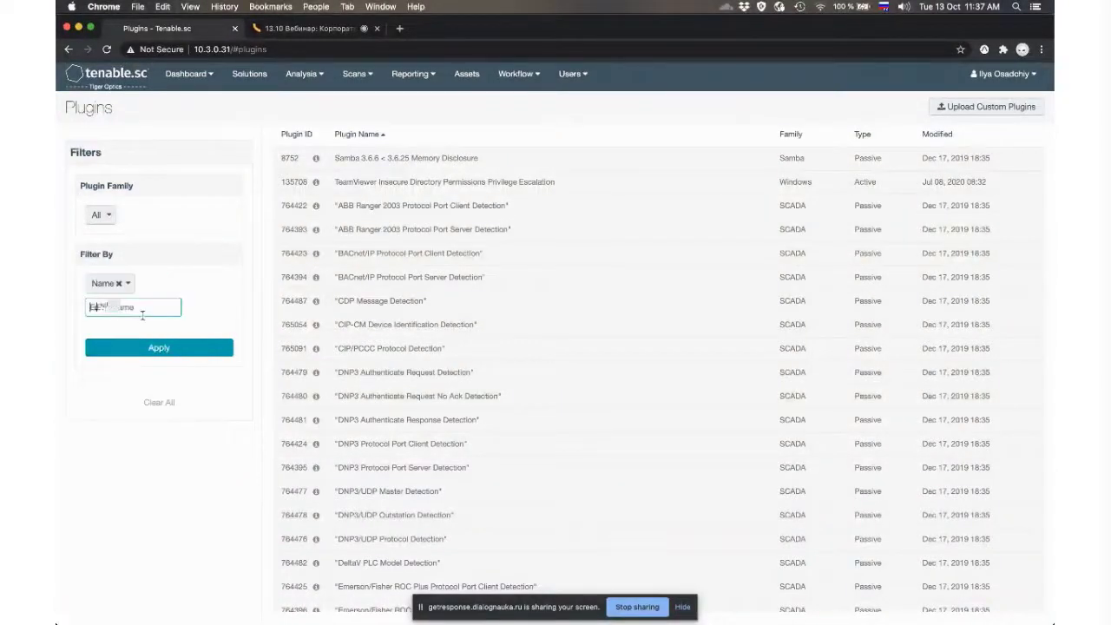
text(windows)
click(152, 347)
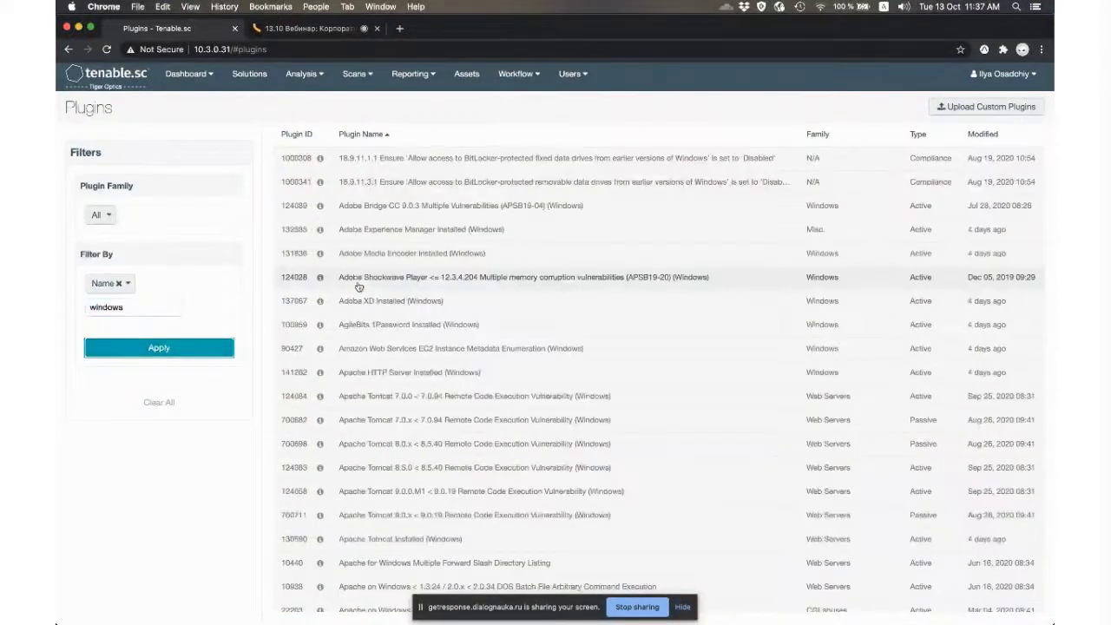
- Read the details of the Apache Tomcat 8.0.x < 8.5.40 plugin (700698) and view the source of Apache Tomcat Installed (Windows)
scroll(488, 347, down, 1)
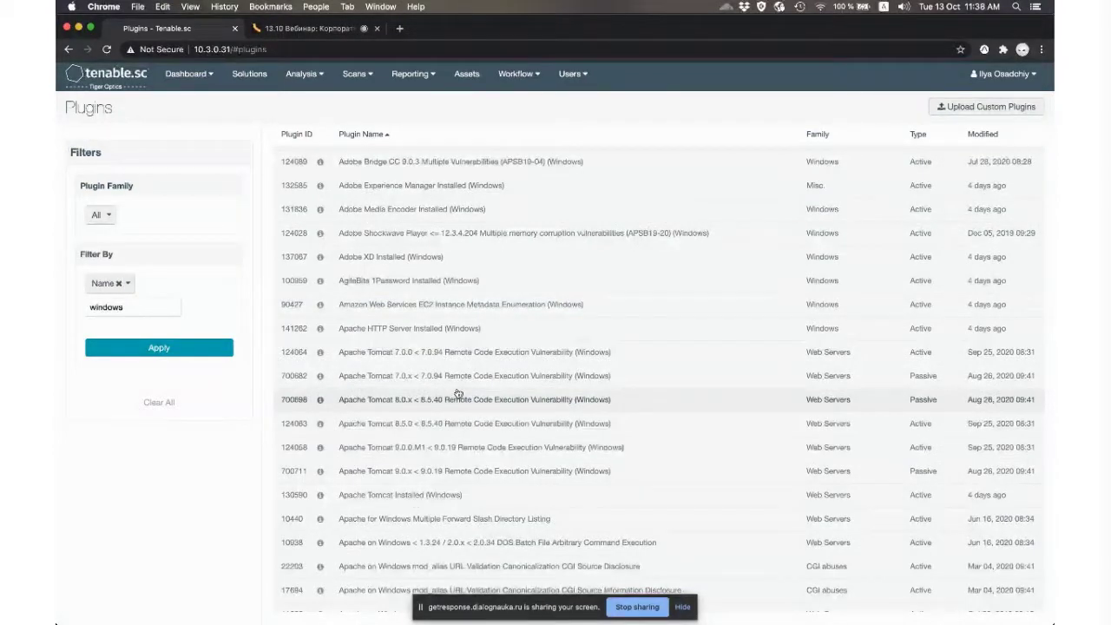
click(457, 394)
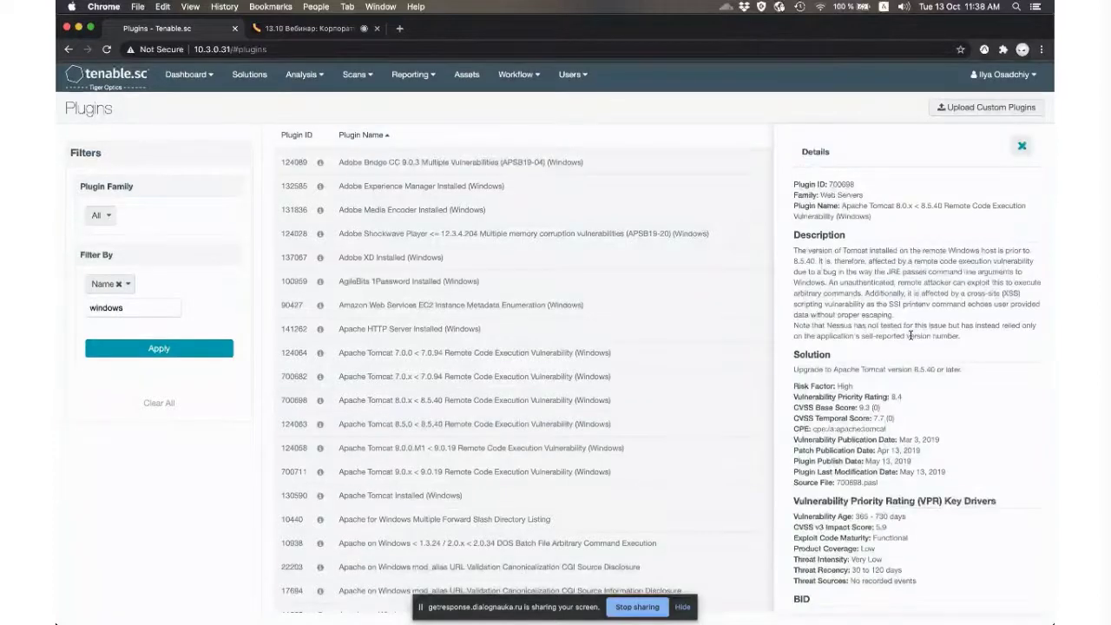
scroll(909, 335, down, 4)
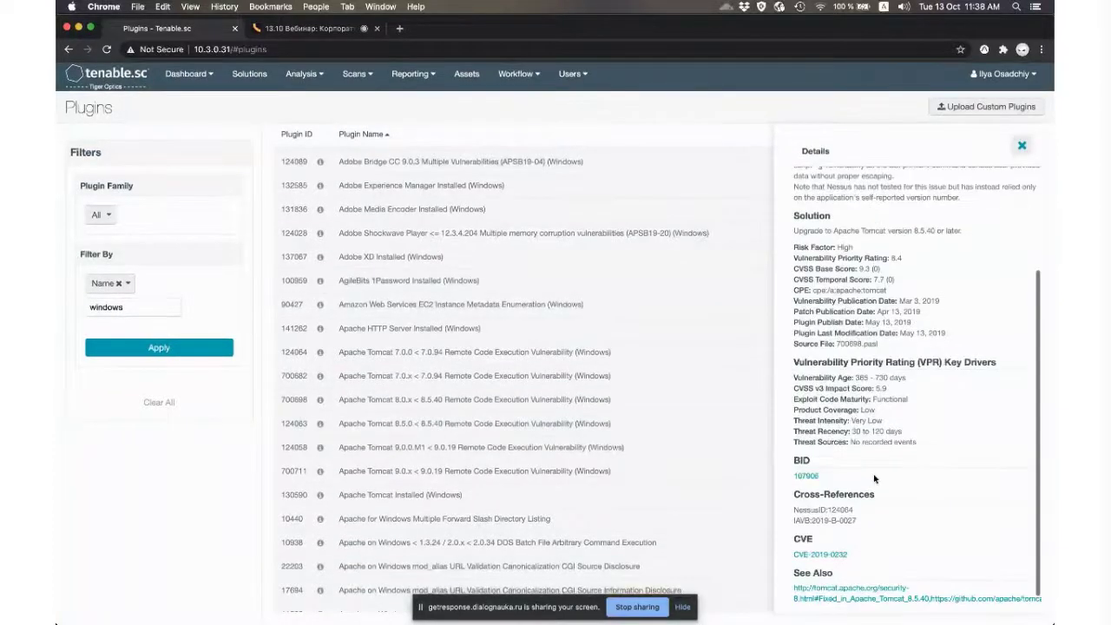
scroll(873, 478, up, 4)
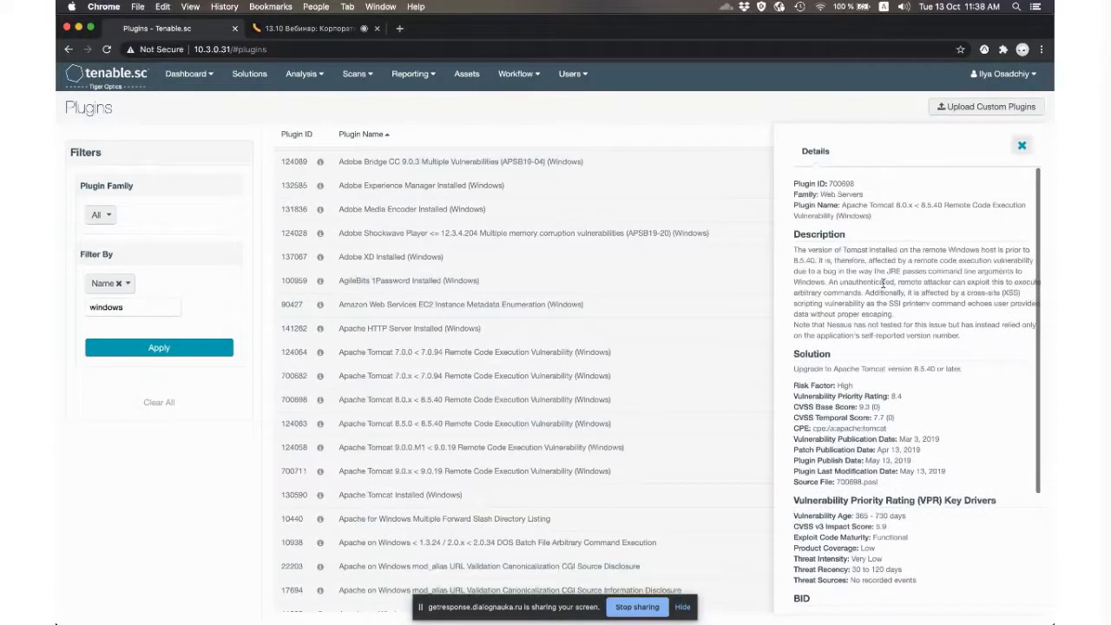
click(318, 495)
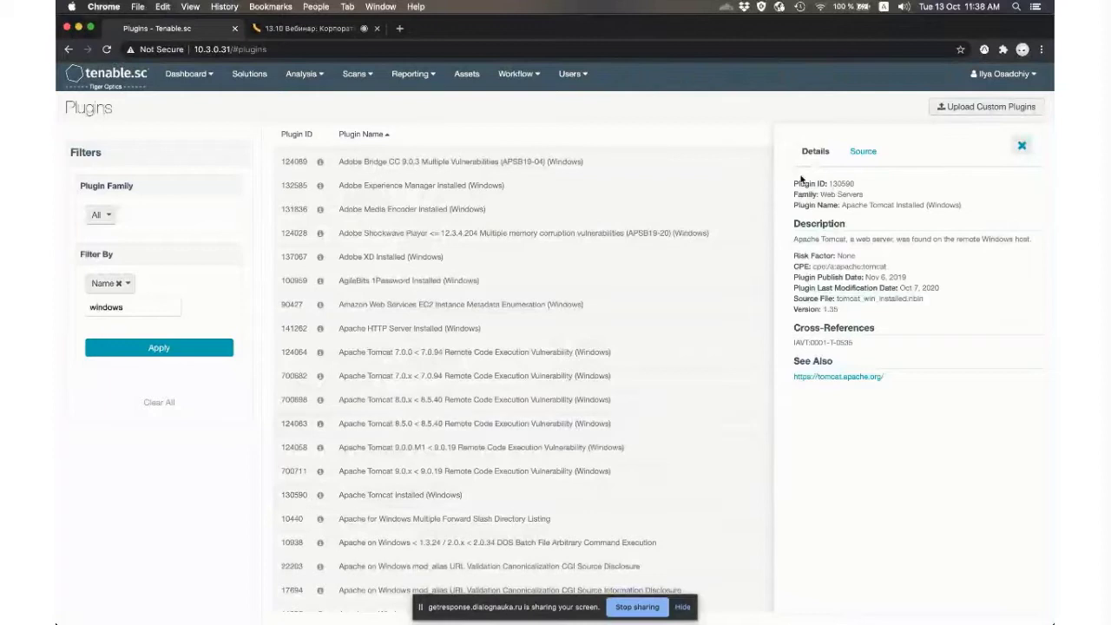
click(868, 156)
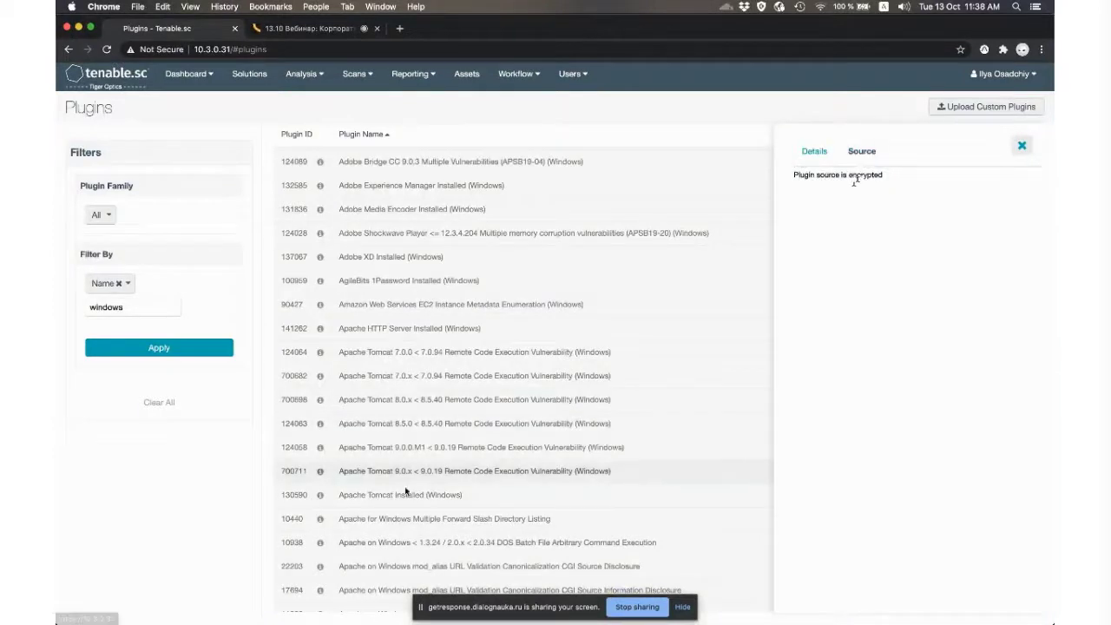
- Examine the source code of the Apple QuickTime < 7.7.7 Multiple Vulnerabilities (Windows) plugin, including its version-check section
scroll(399, 491, down, 5)
click(320, 528)
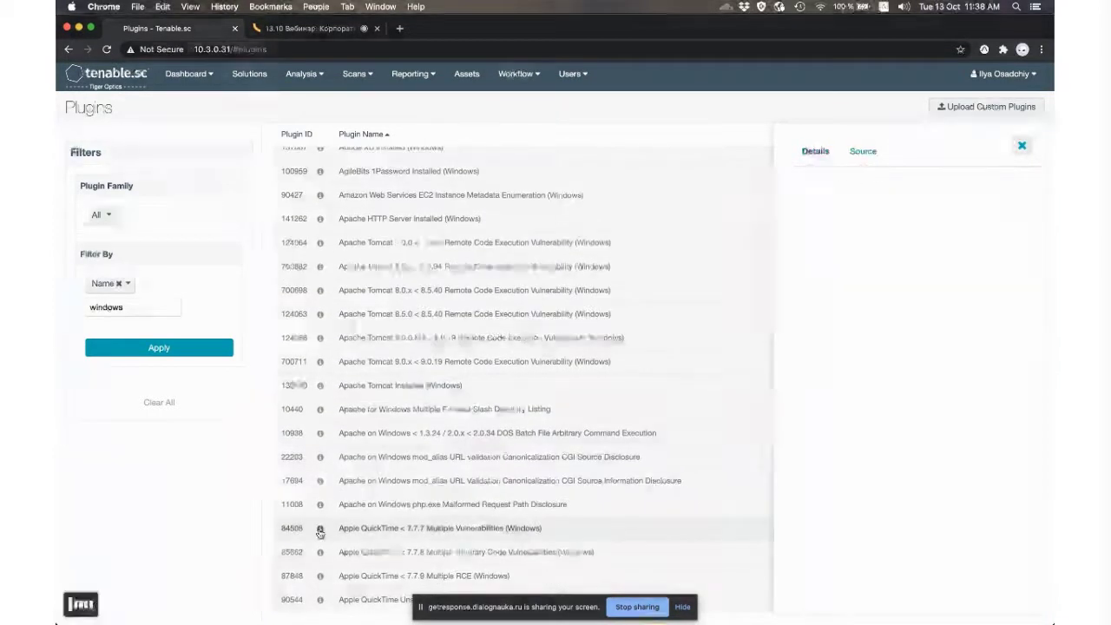
click(862, 151)
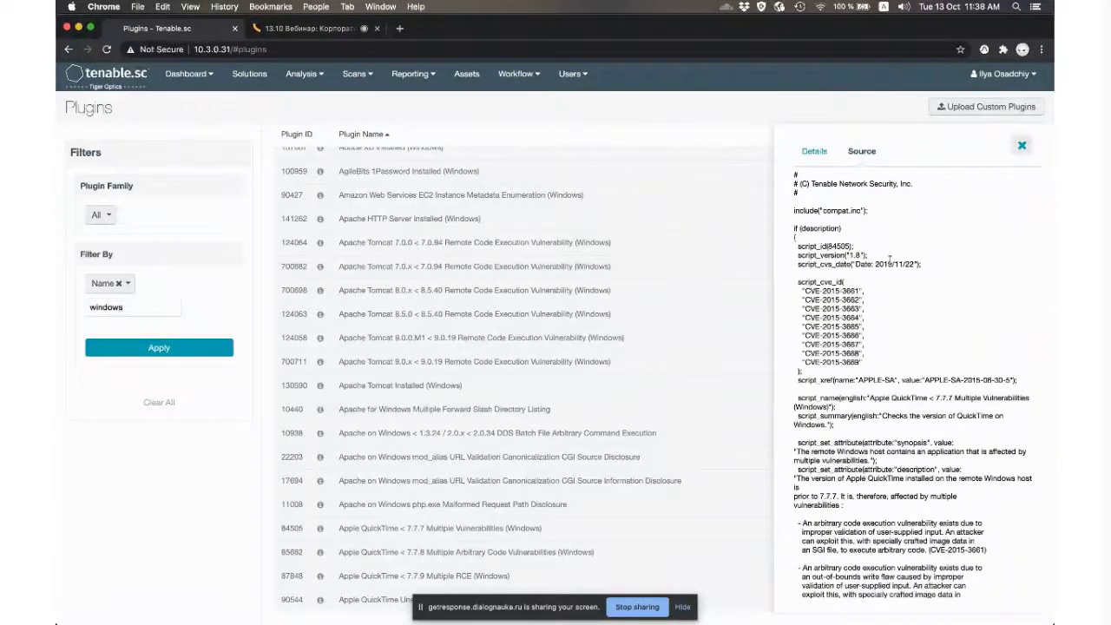
scroll(889, 258, down, 3)
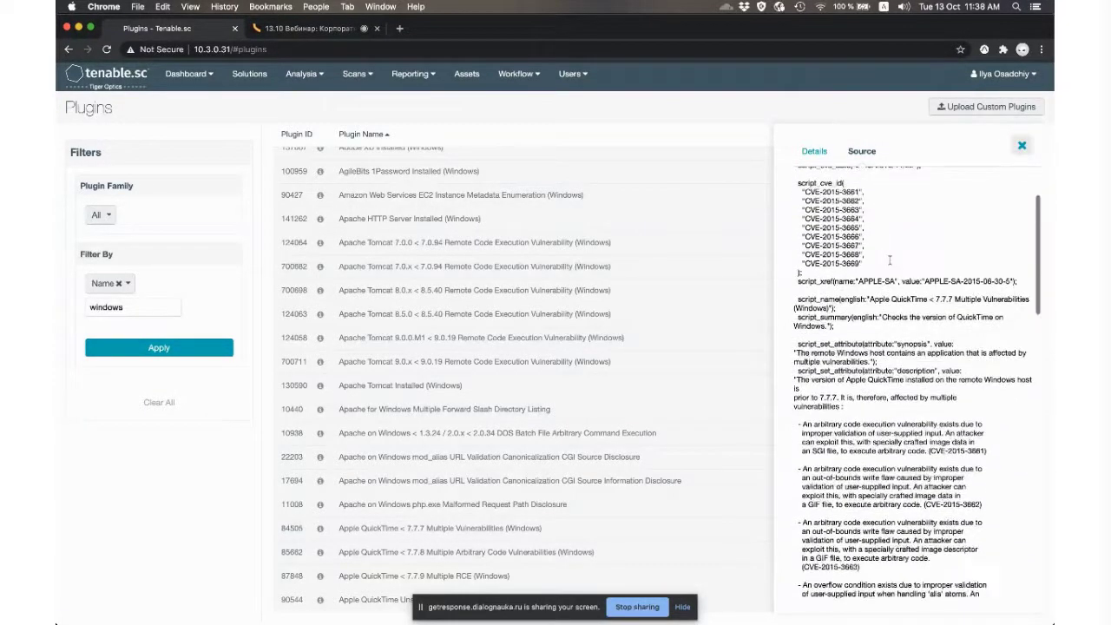
scroll(888, 259, down, 2)
scroll(888, 258, down, 15)
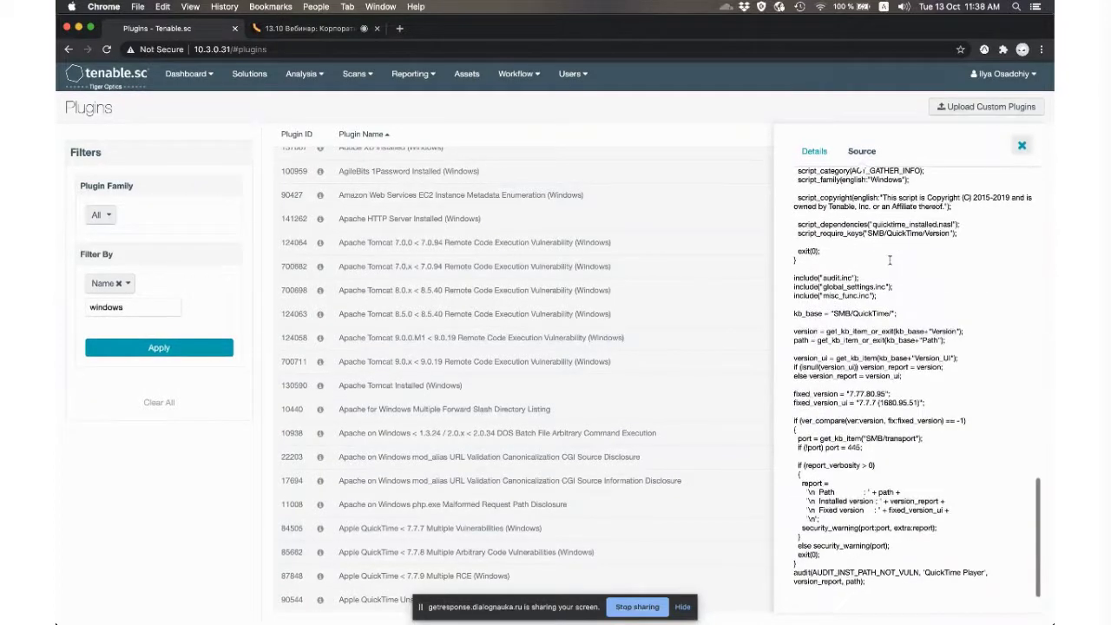
scroll(888, 259, up, 20)
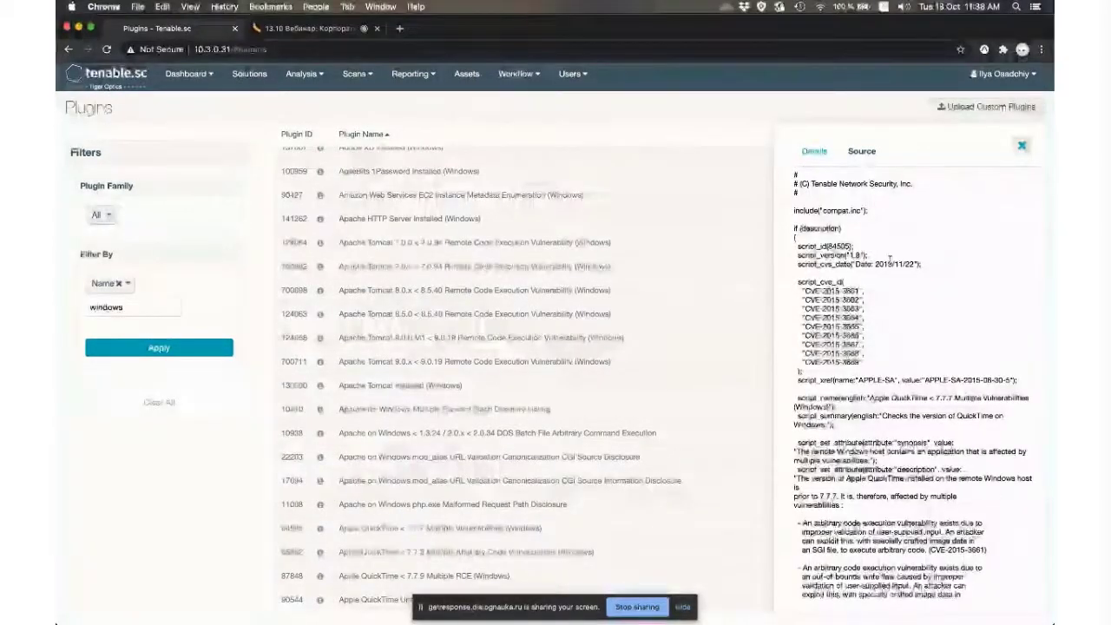
scroll(888, 258, down, 2)
scroll(888, 259, down, 10)
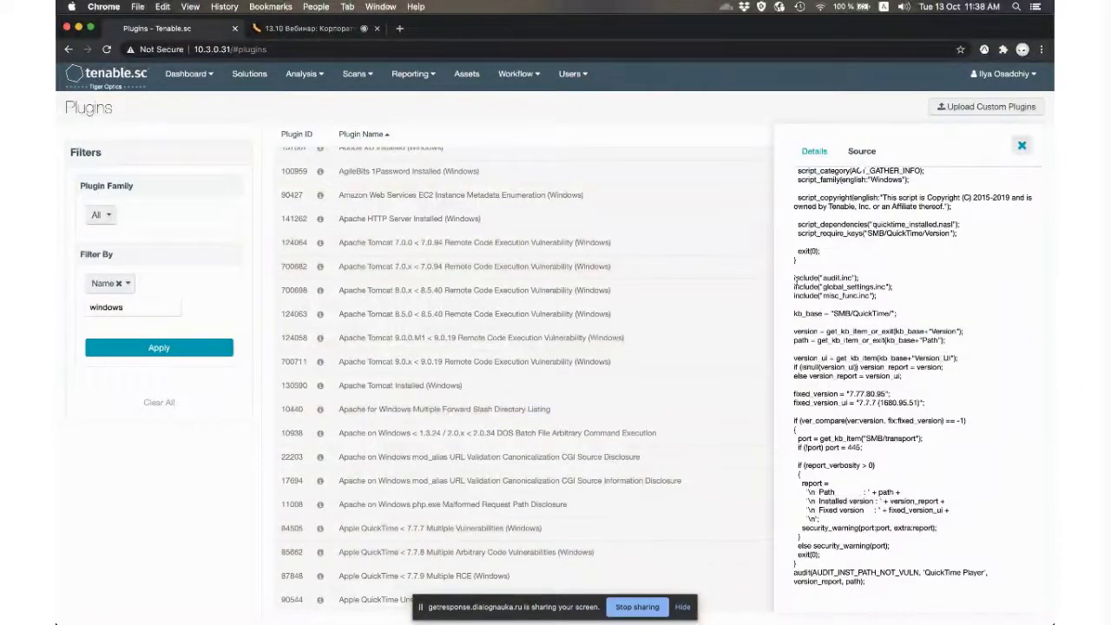
drag(794, 276, 876, 489)
click(841, 545)
- Start adding a new active scan and show the available scan policies without choosing one
click(355, 74)
click(366, 94)
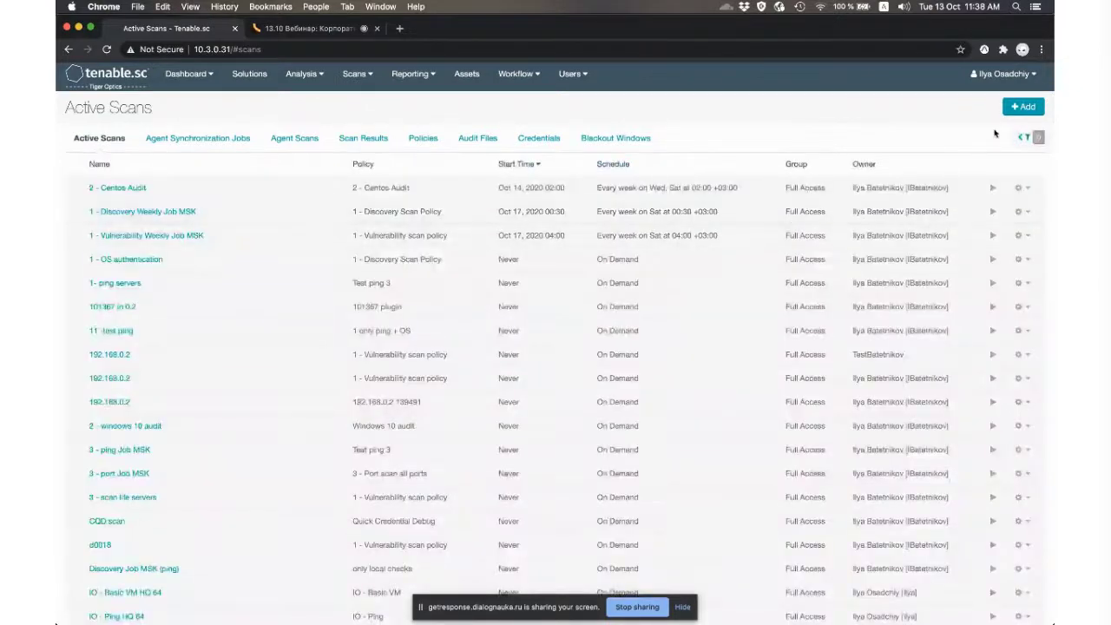
click(1022, 106)
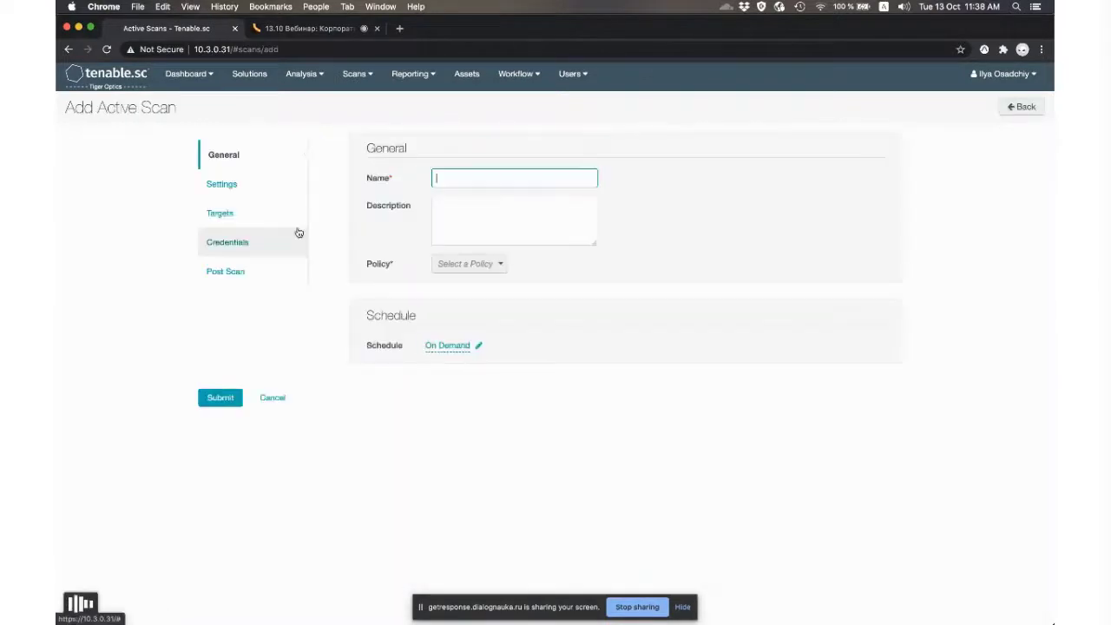
click(492, 268)
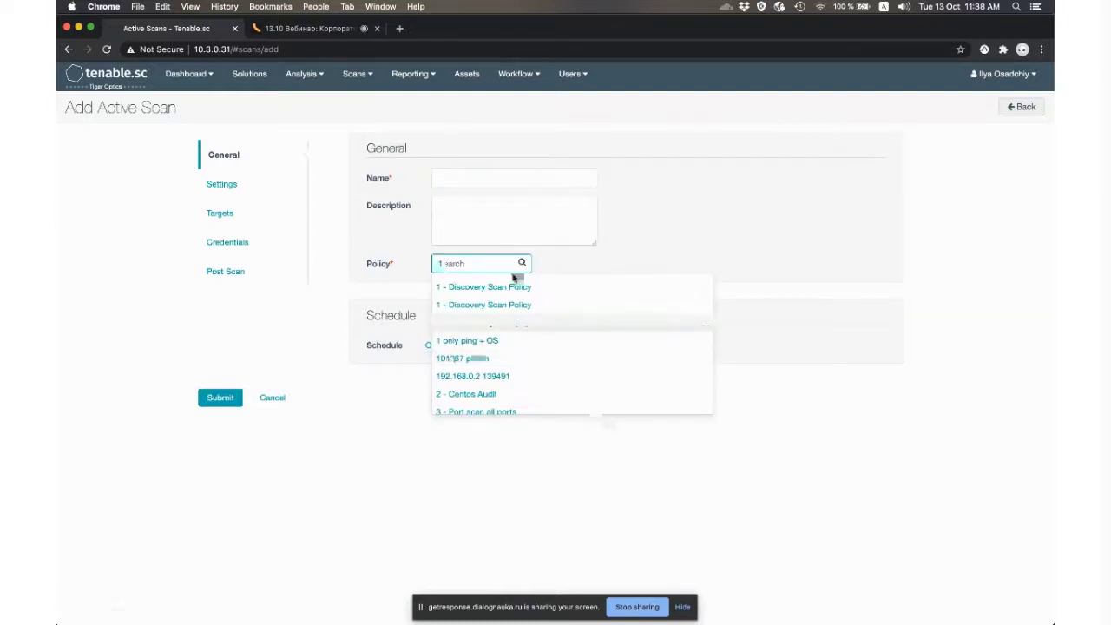
- Look through the whole list of assets available as targets for the new scan
click(234, 215)
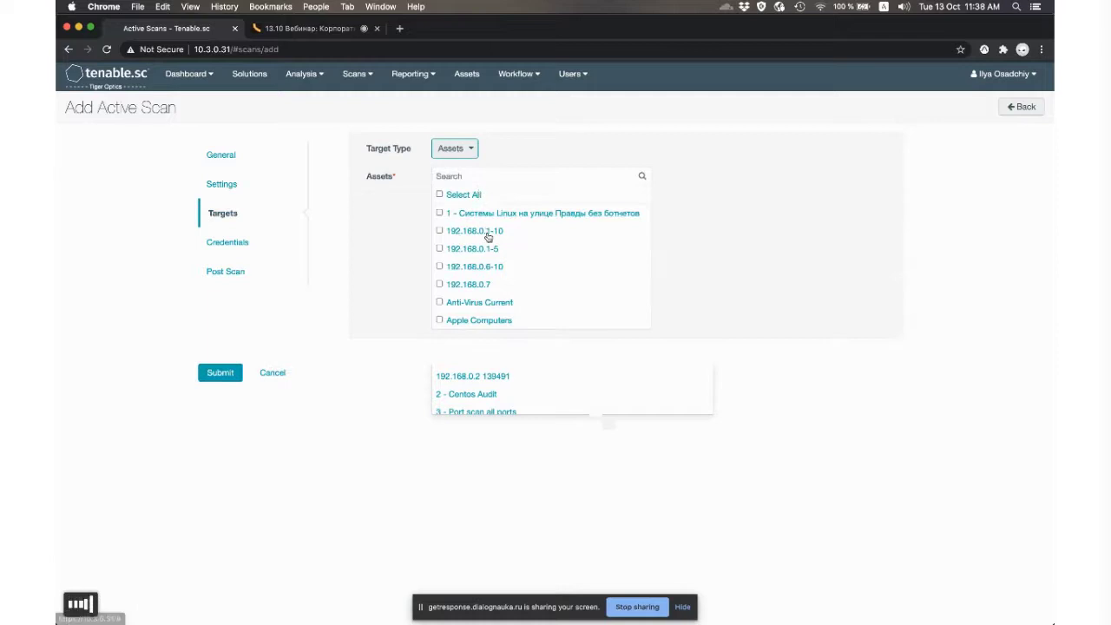
scroll(488, 284, down, 3)
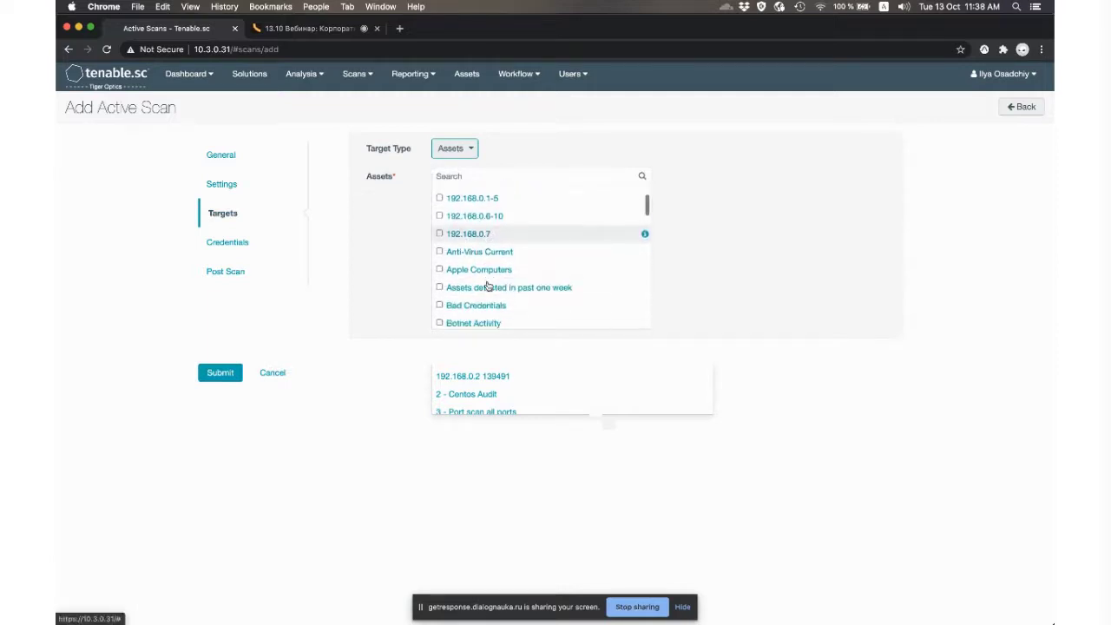
scroll(490, 282, up, 3)
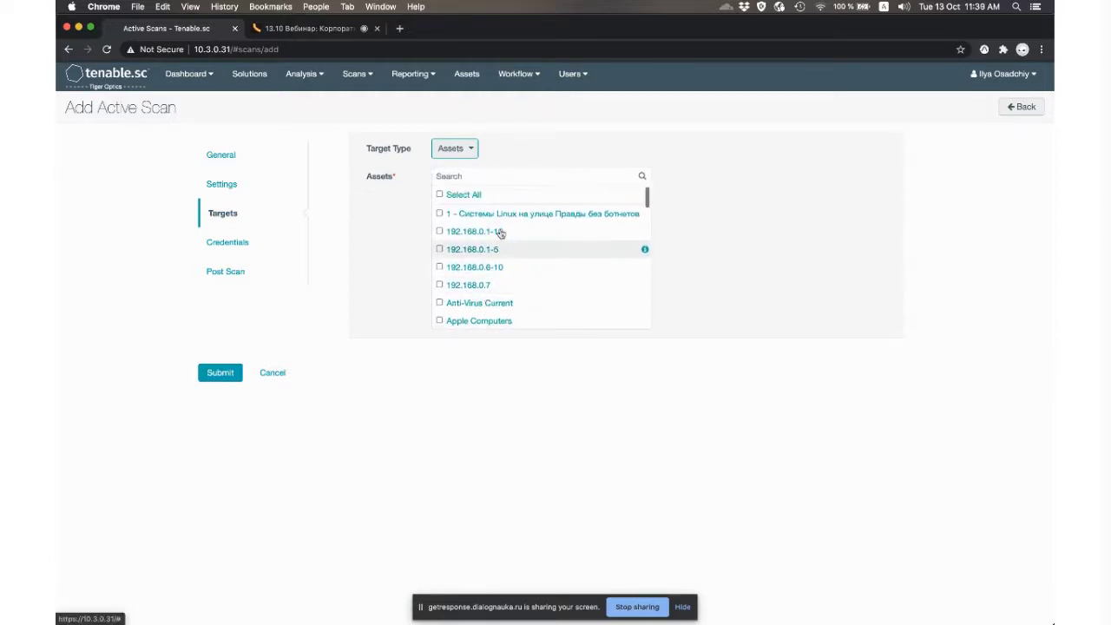
scroll(500, 232, down, 3)
scroll(500, 234, down, 5)
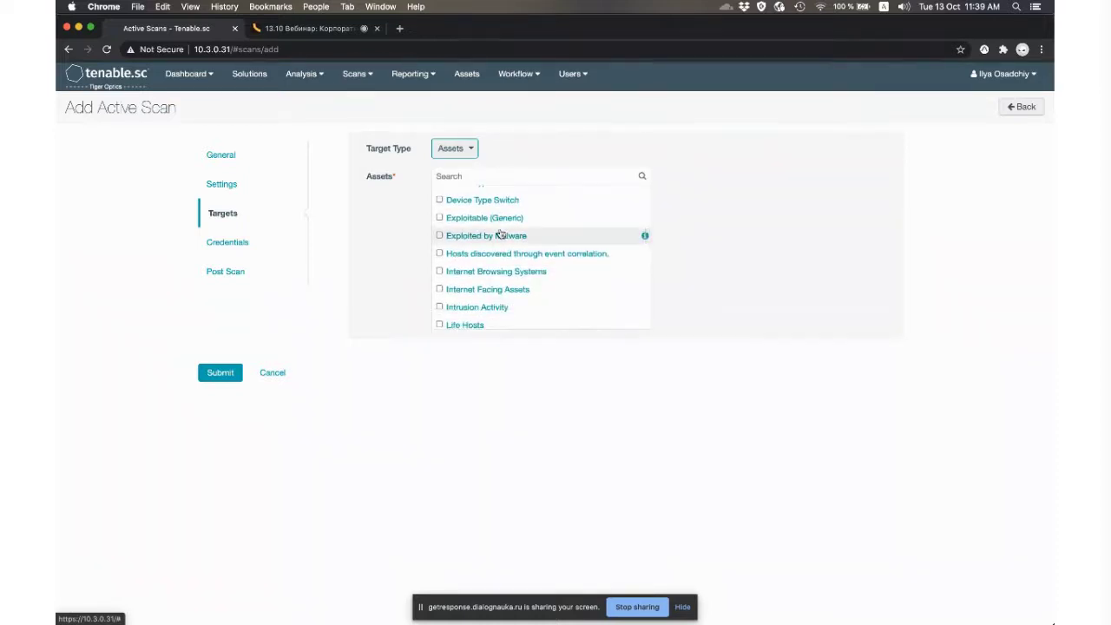
scroll(504, 268, down, 4)
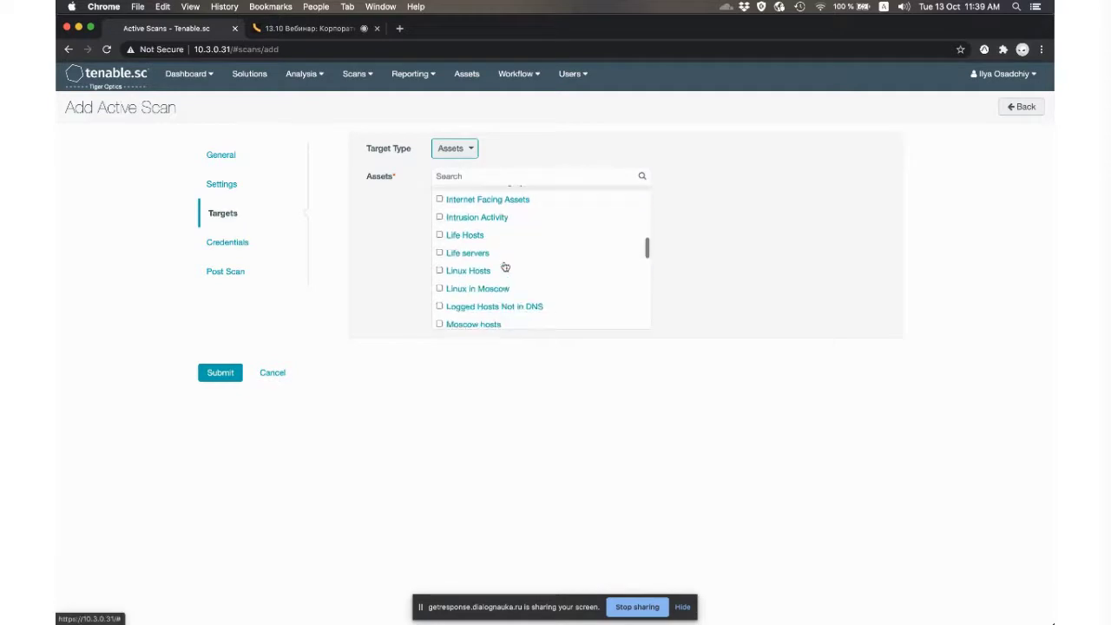
scroll(504, 267, down, 4)
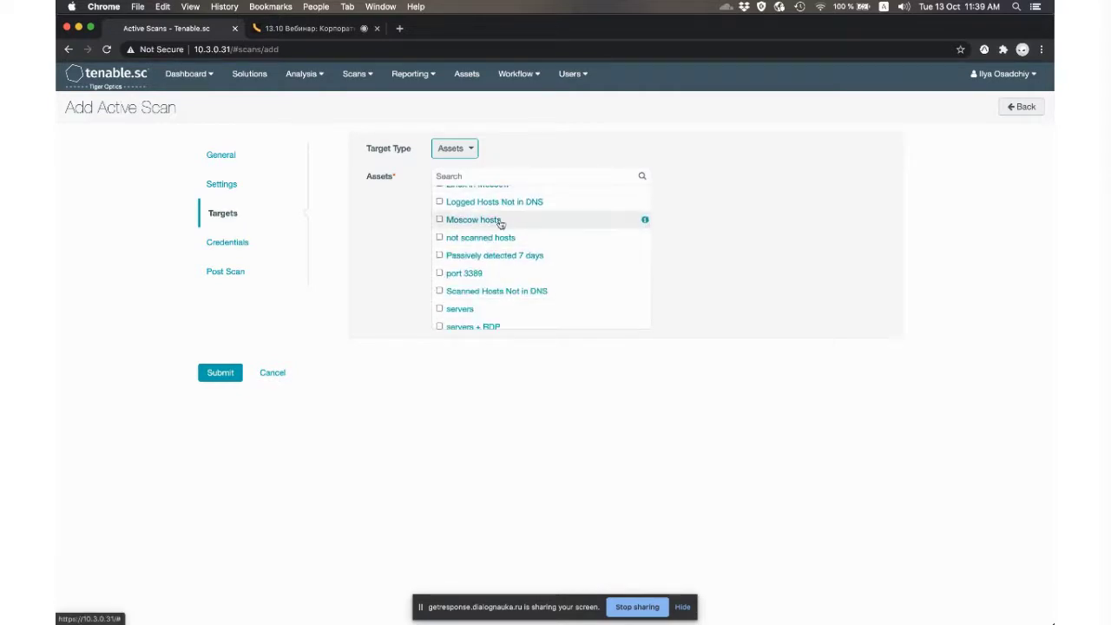
scroll(478, 223, down, 1)
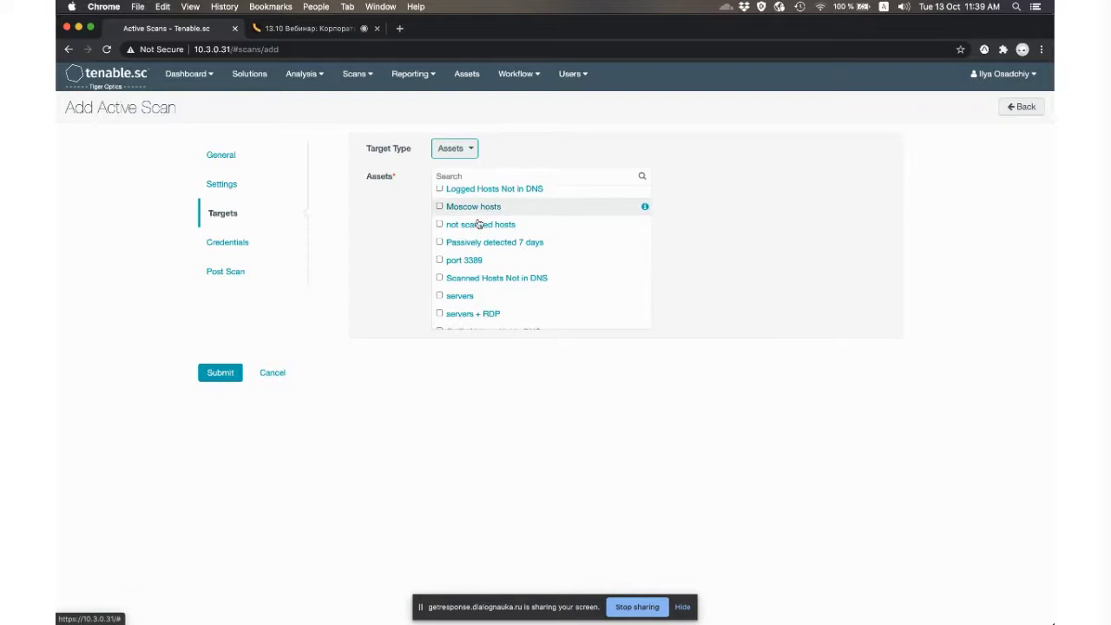
scroll(478, 223, down, 5)
scroll(481, 219, up, 2)
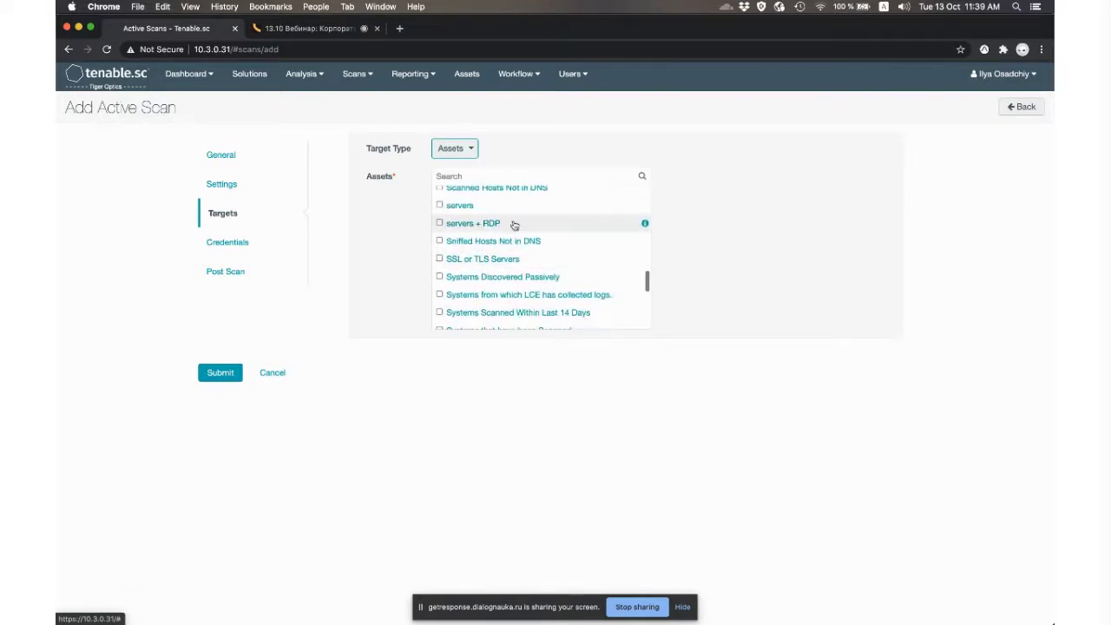
scroll(504, 223, down, 2)
scroll(514, 224, down, 5)
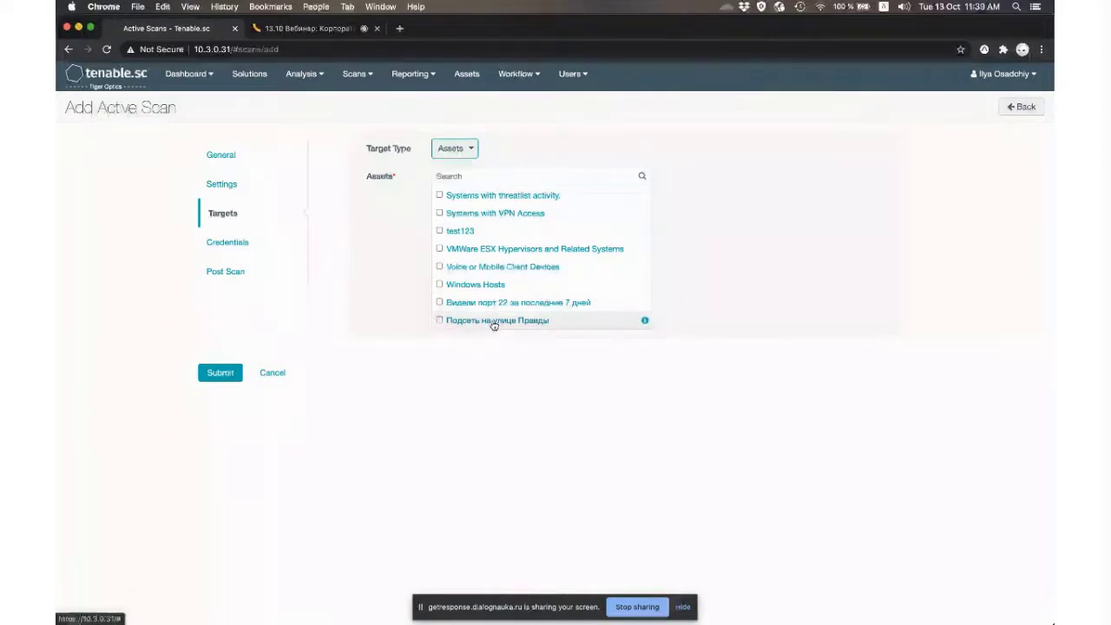
scroll(494, 320, up, 15)
- Select the Exploited by Malware and Device Type Switch assets as the scan's targets
scroll(498, 293, down, 3)
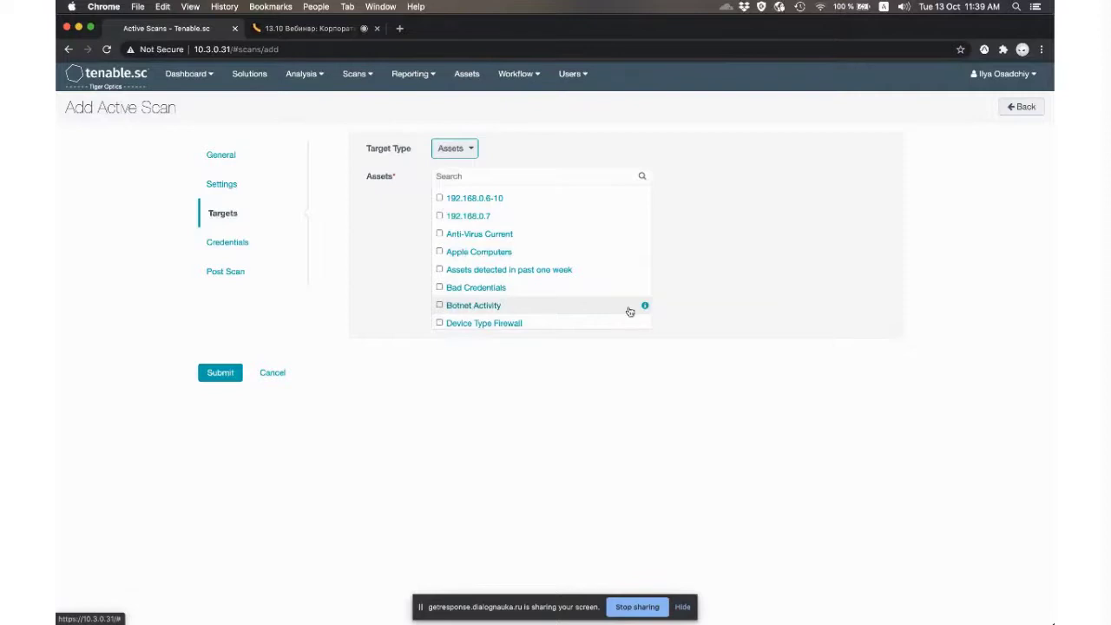
scroll(509, 295, down, 5)
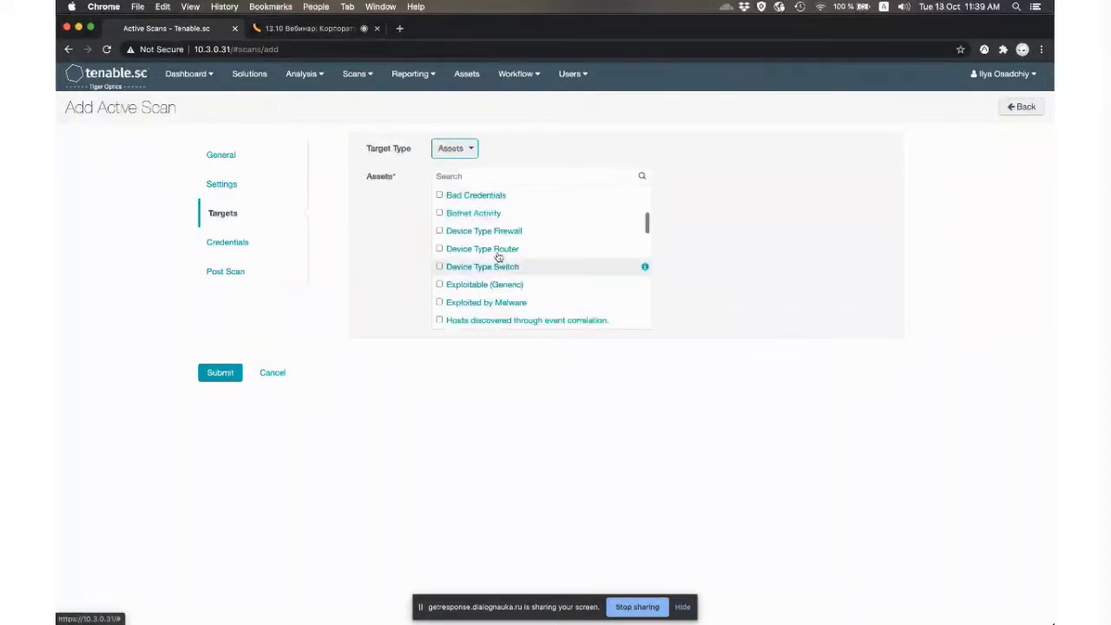
click(440, 302)
click(440, 267)
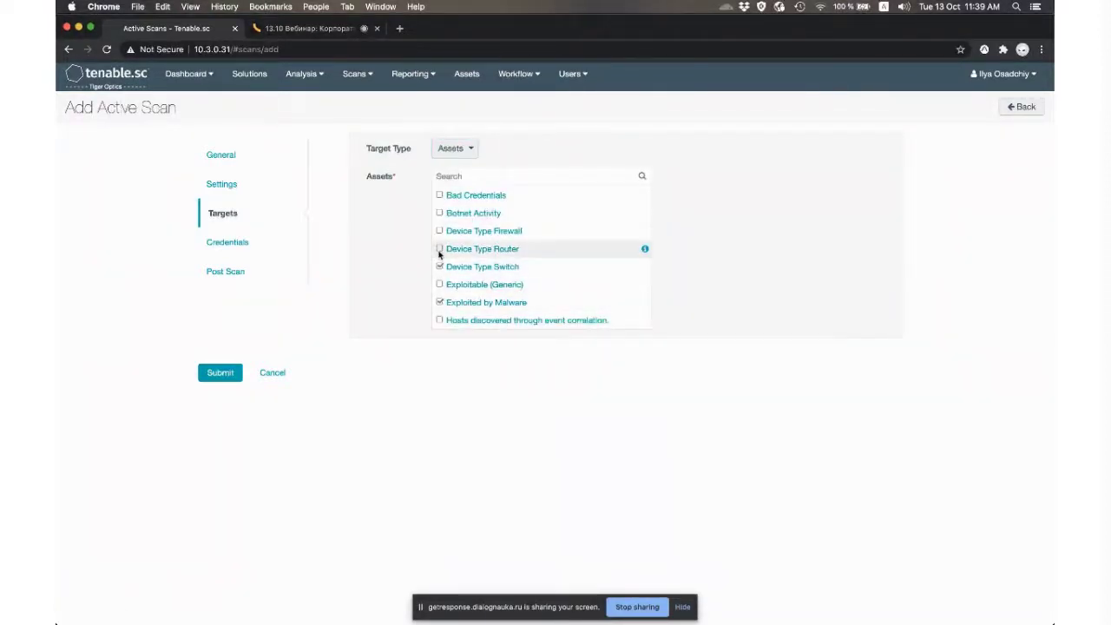
- Add the Decoy SSH credential to the new active scan
click(224, 243)
click(422, 179)
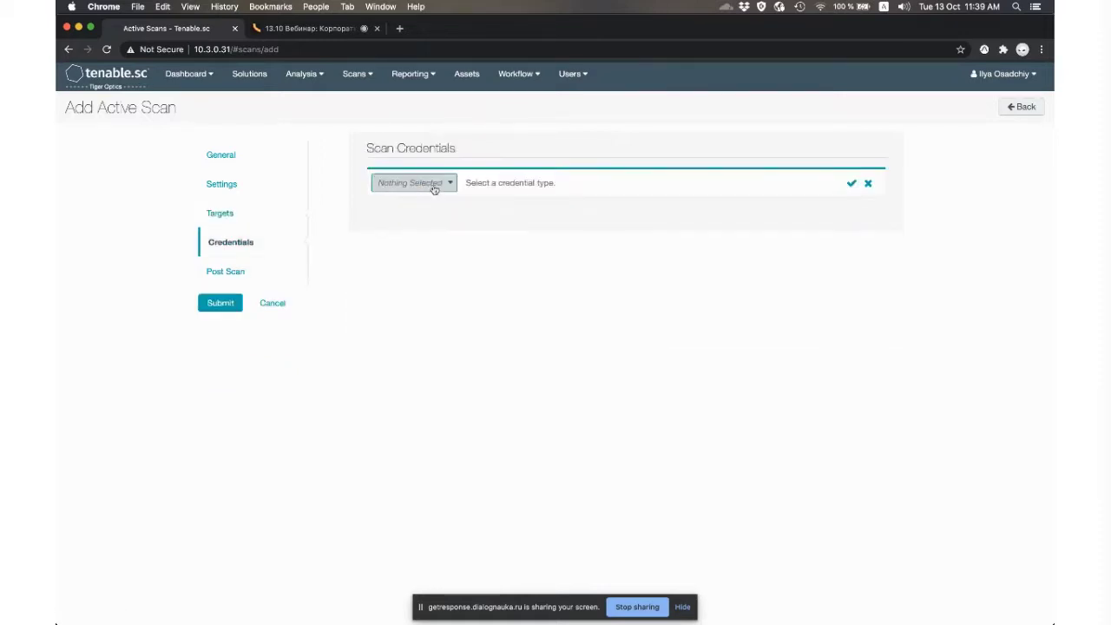
click(431, 183)
click(426, 224)
click(501, 184)
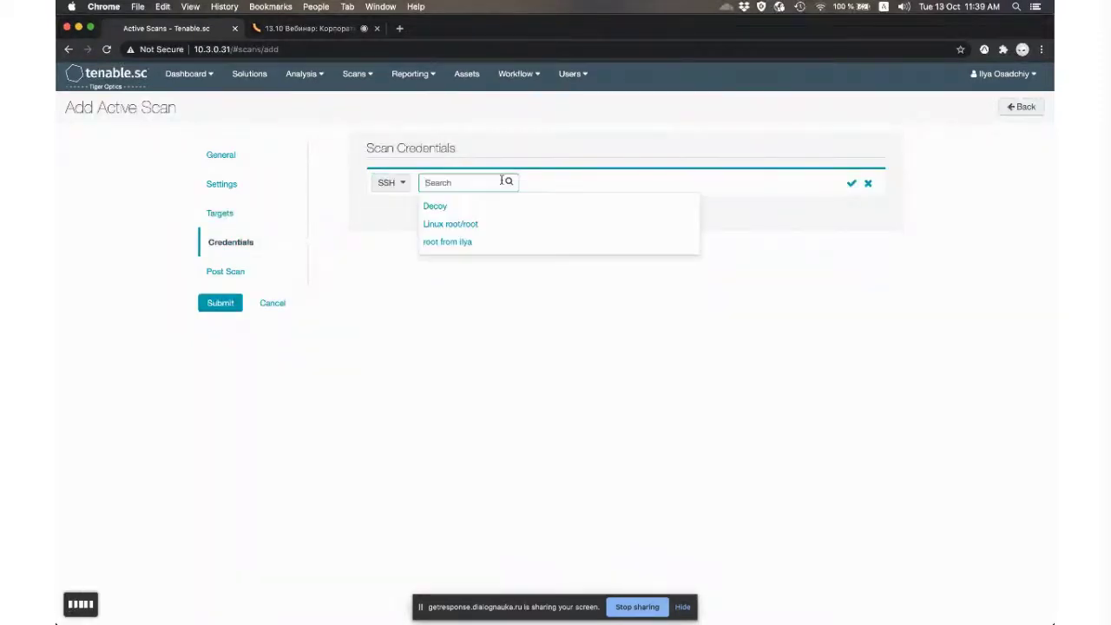
click(486, 210)
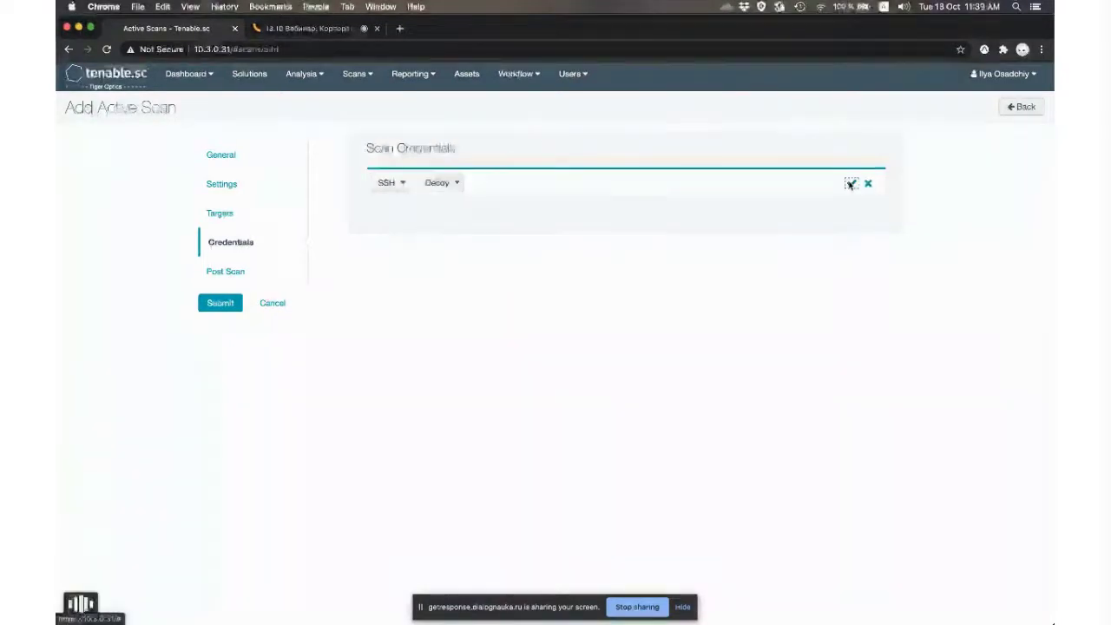
click(850, 183)
- Add a second SSH credential to the scan, choosing the root credential named after a person
click(400, 211)
click(401, 225)
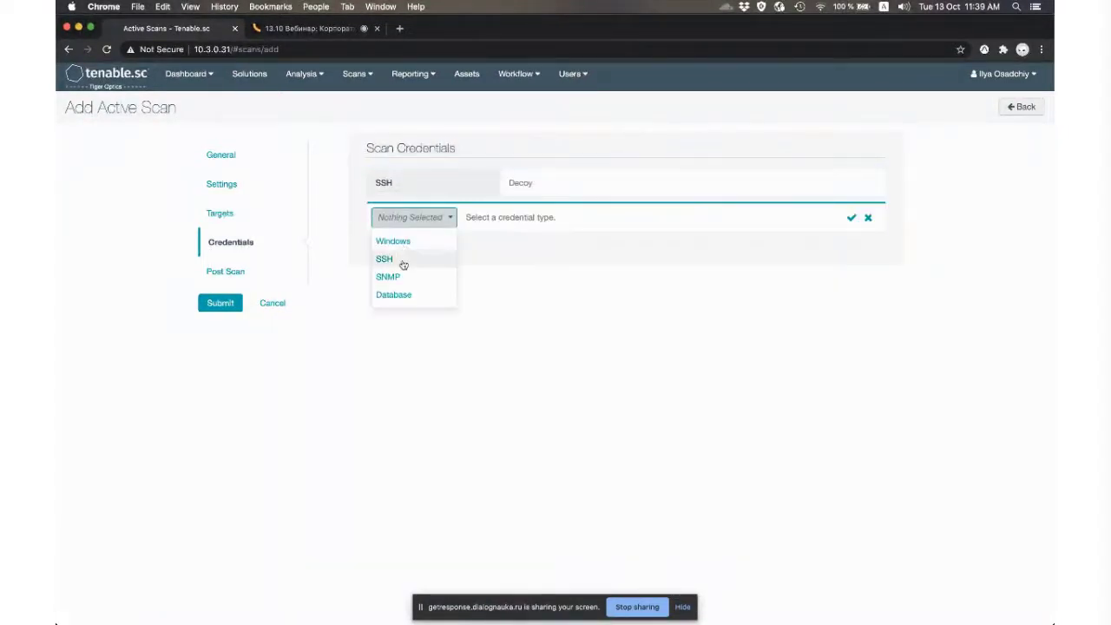
click(403, 259)
click(508, 219)
click(475, 258)
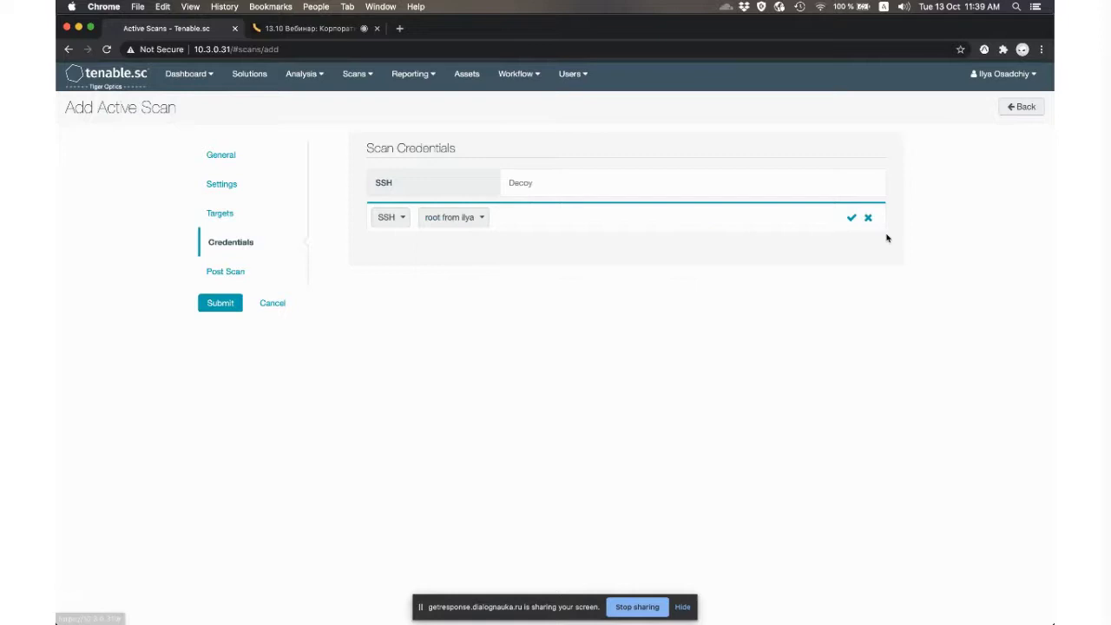
click(850, 218)
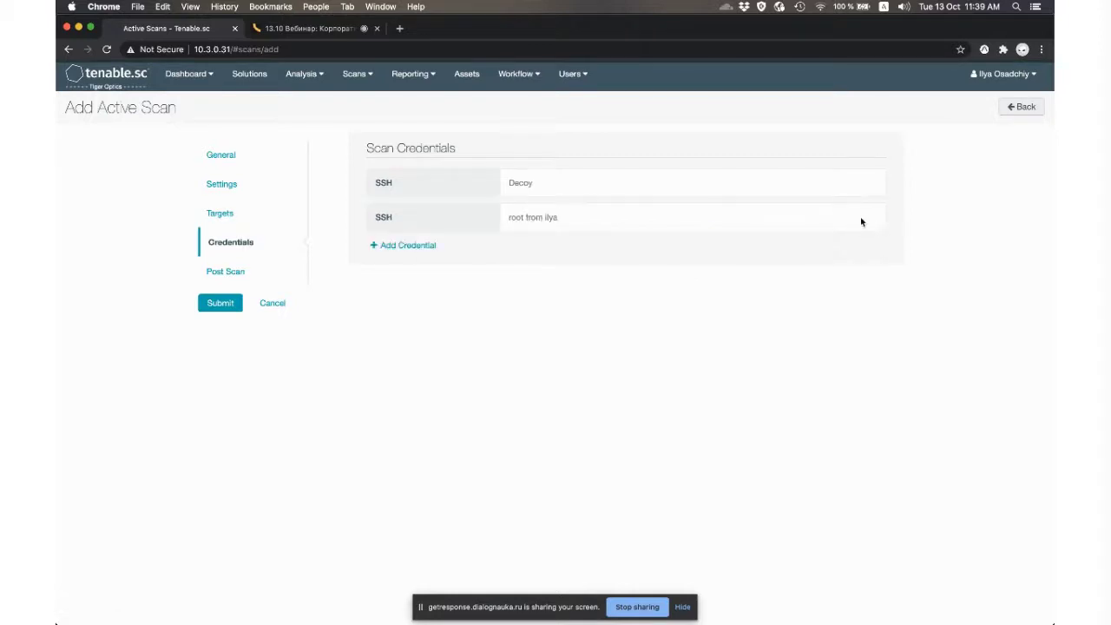
- Add the Linux root SSH credential as the scan's third credential
click(401, 245)
click(397, 251)
click(395, 294)
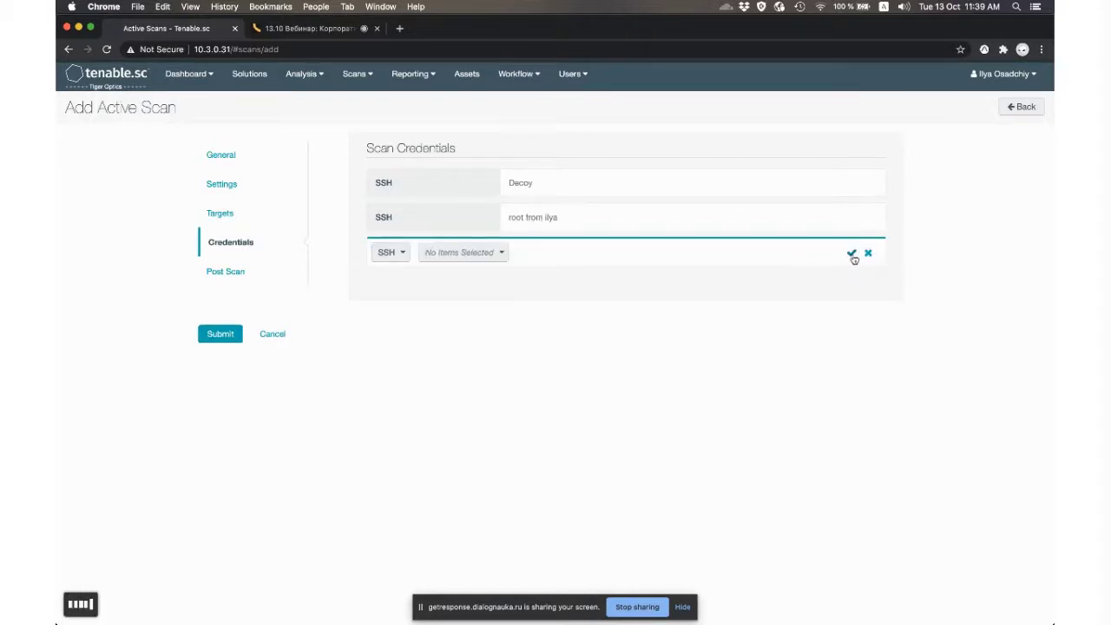
click(492, 251)
click(480, 278)
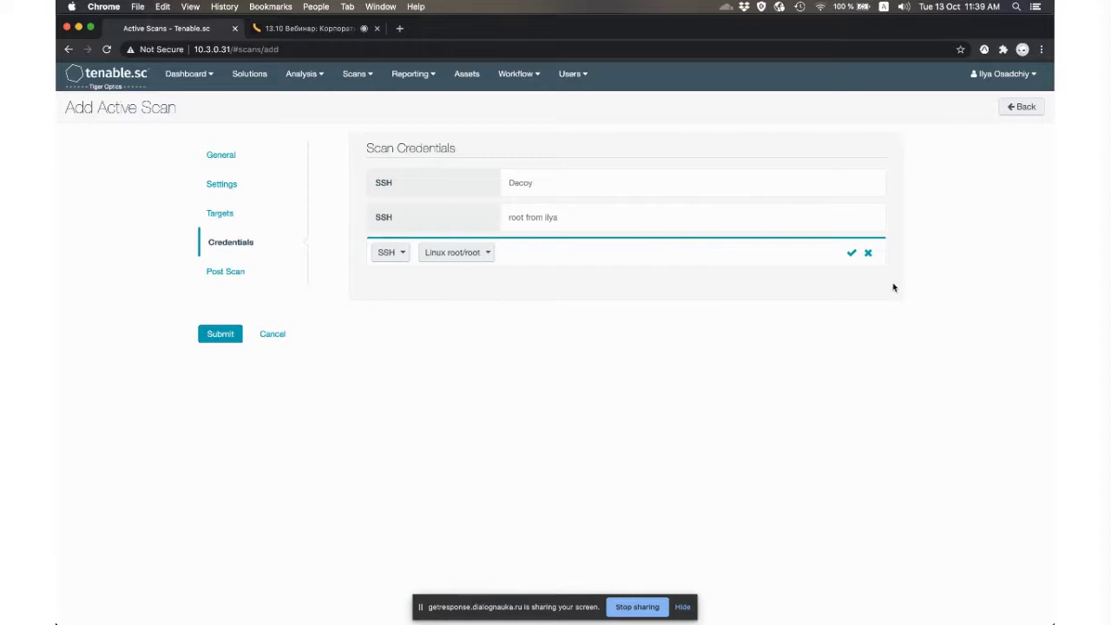
click(850, 255)
- Add the MSK local admin Windows credential to the scan
click(402, 280)
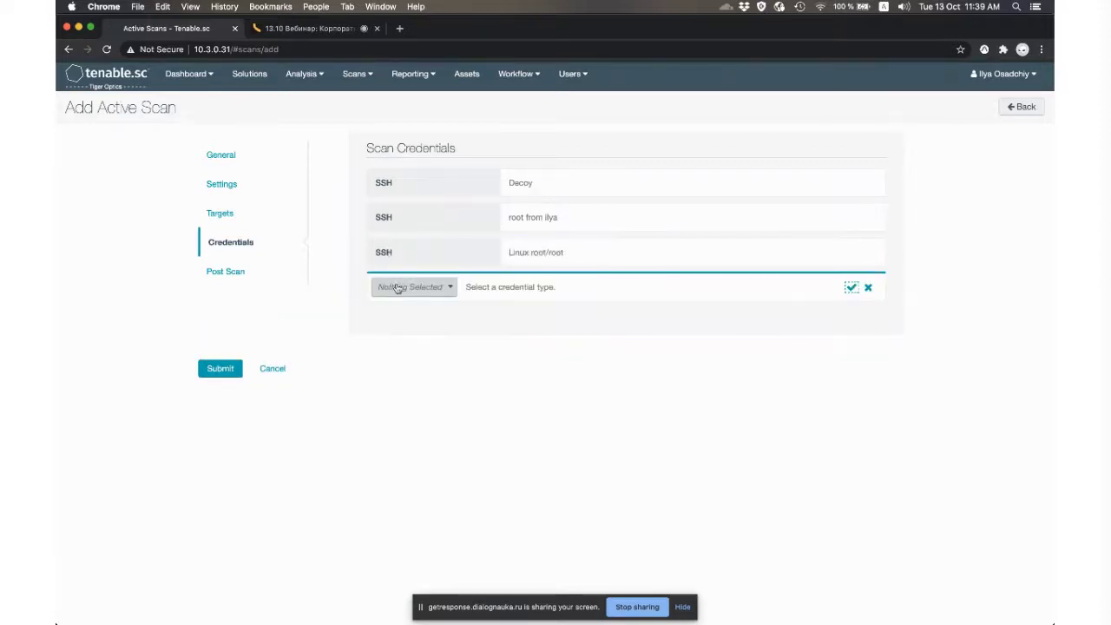
click(396, 287)
click(401, 310)
click(512, 286)
click(472, 310)
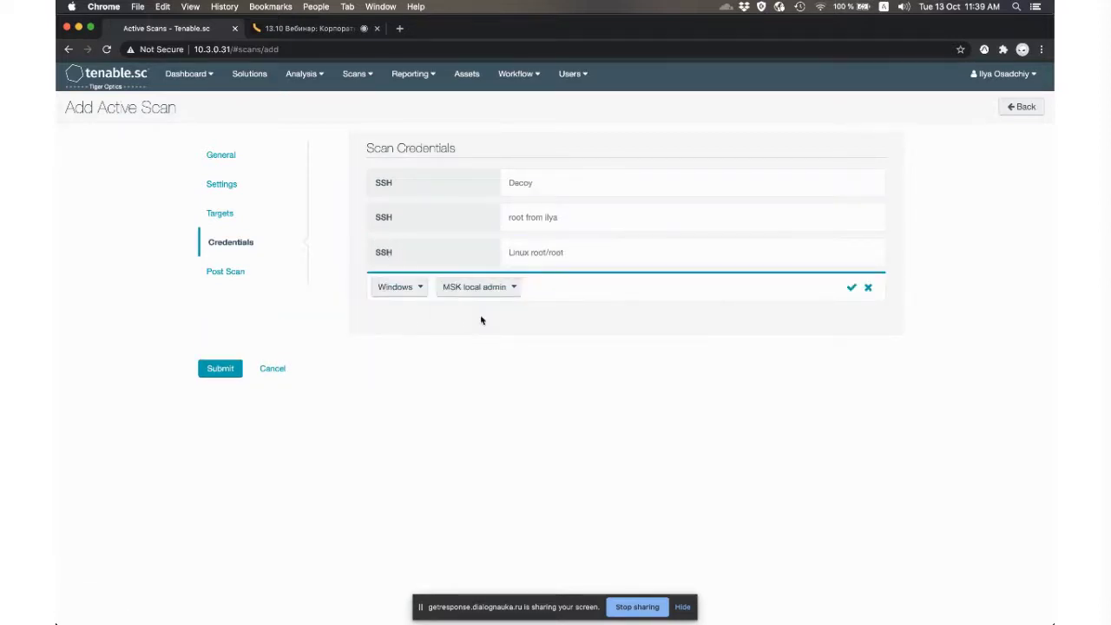
click(850, 288)
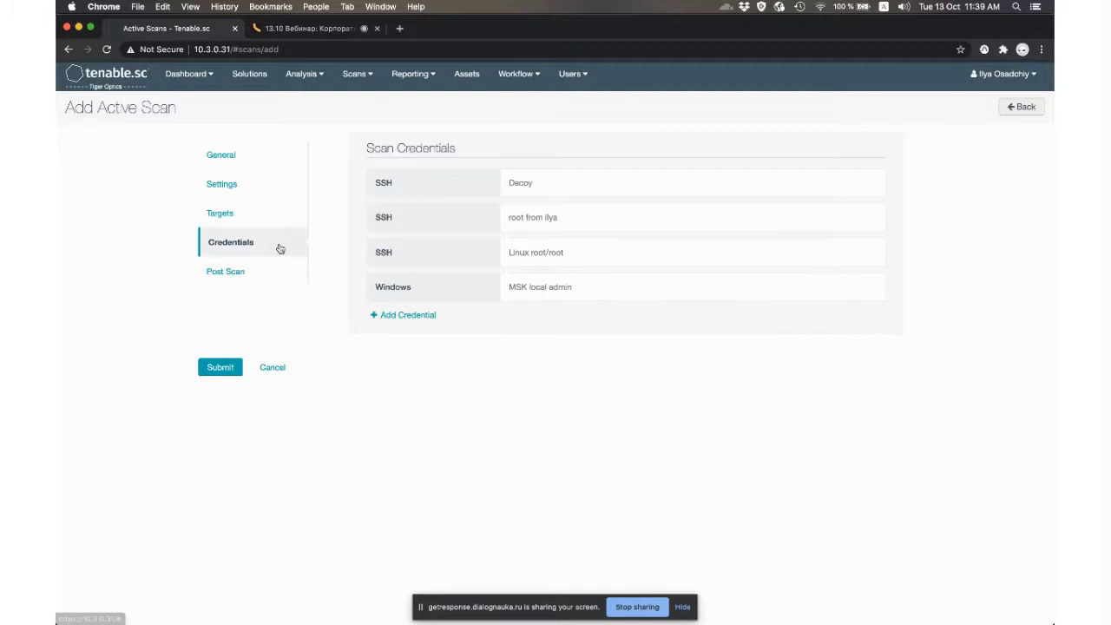
- Set the scan's schedule to Dependent, running after the 1 - Discovery Weekly Job MSK scan
click(240, 184)
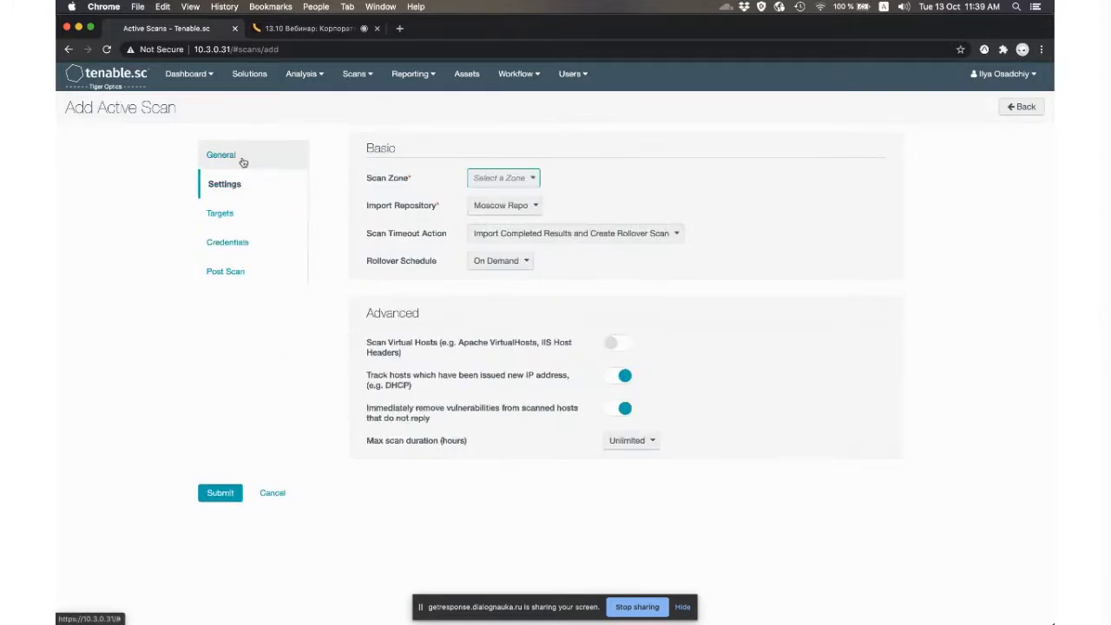
click(243, 162)
drag(425, 345, 463, 347)
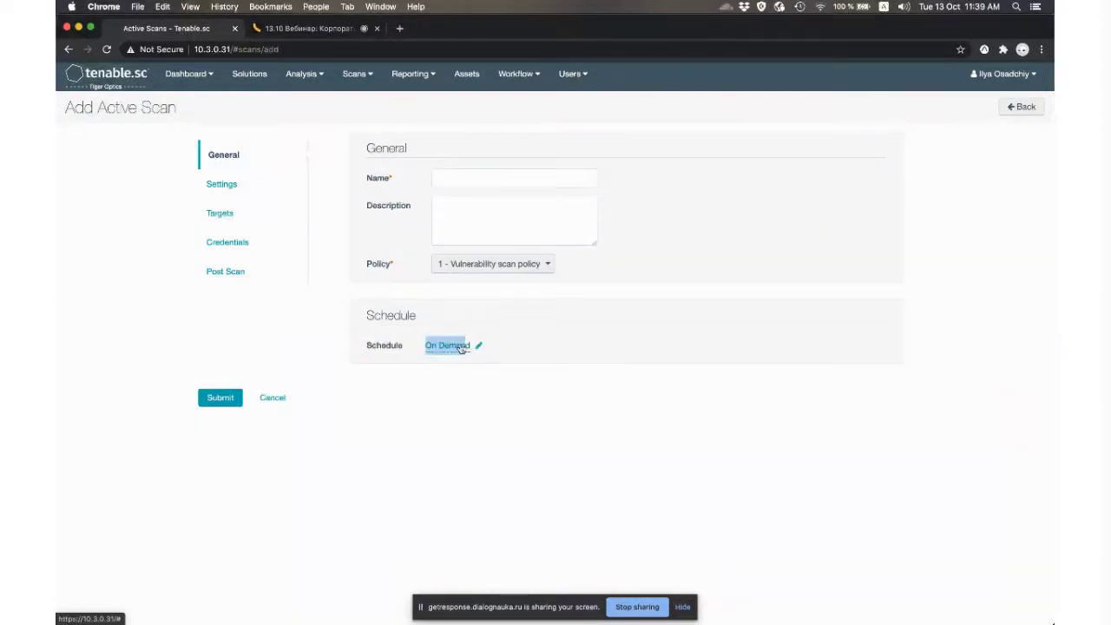
click(461, 347)
click(463, 390)
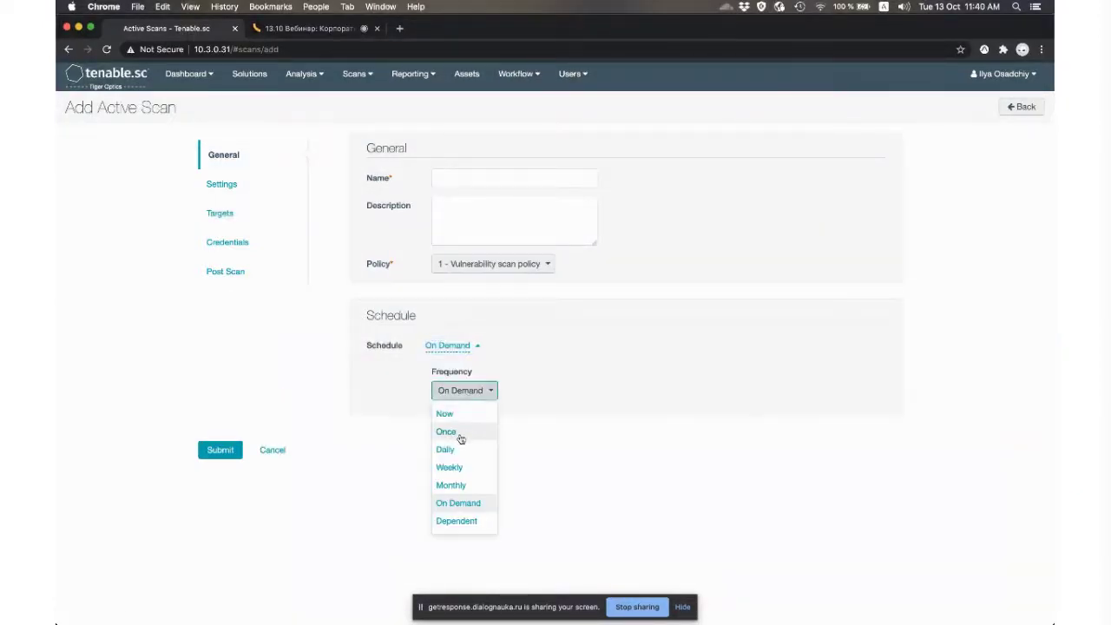
click(463, 521)
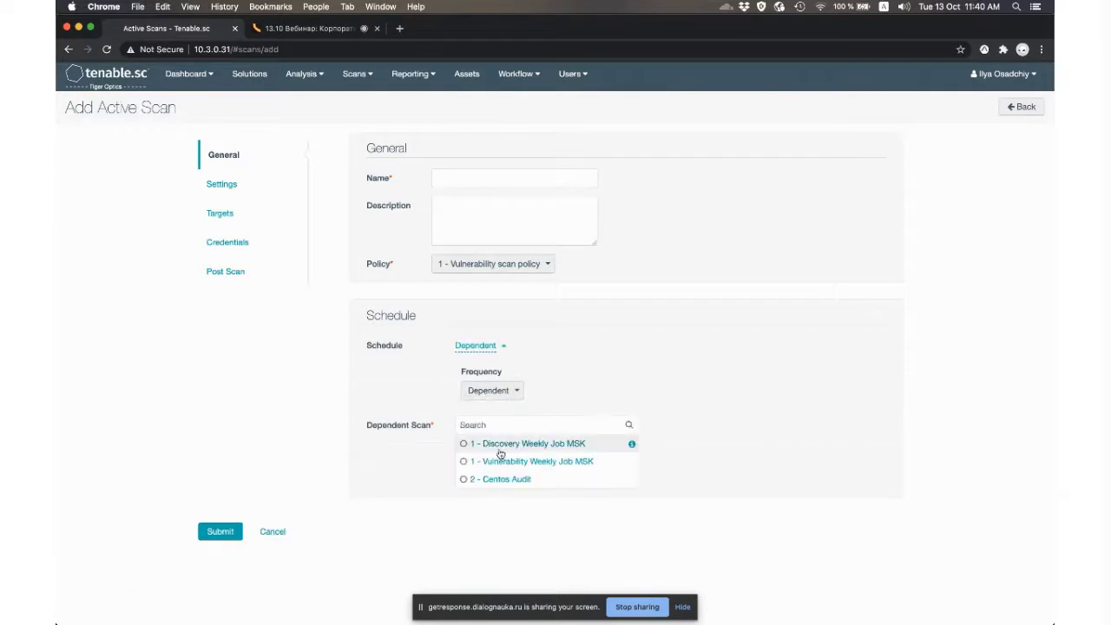
click(499, 451)
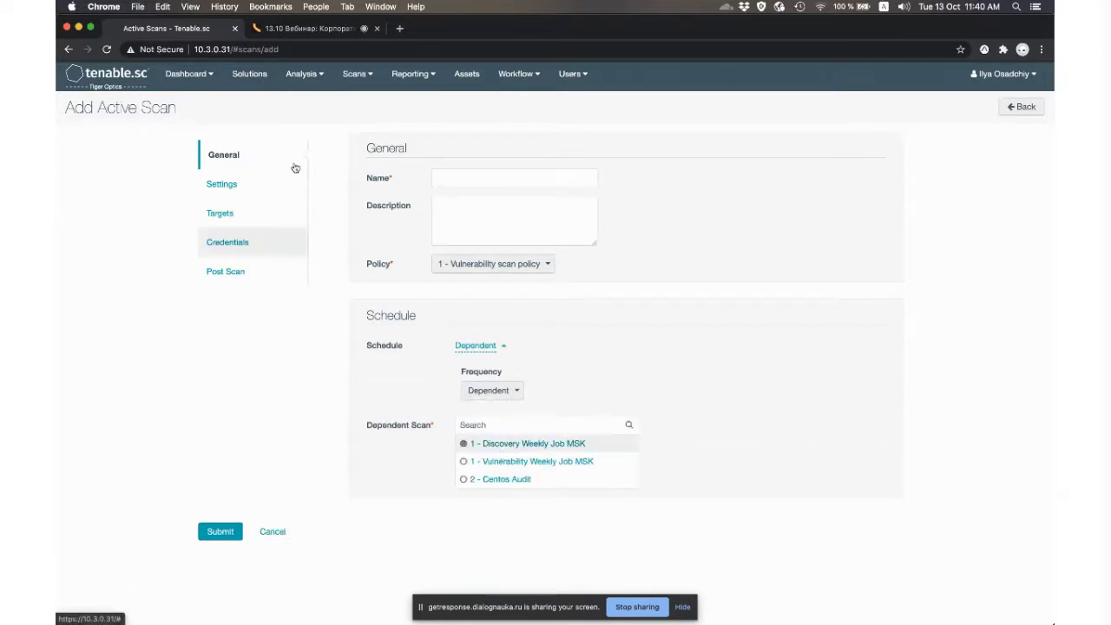
- View the list of scan results and open the vulnerability analysis with its data switched to cumulative
mouse_move(351, 75)
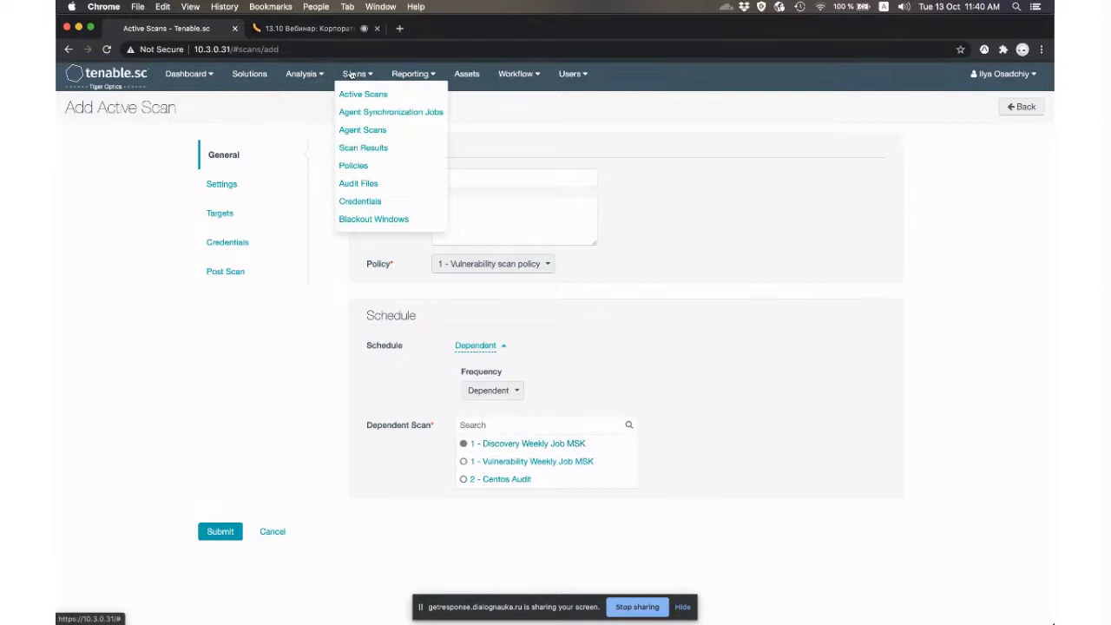
click(363, 147)
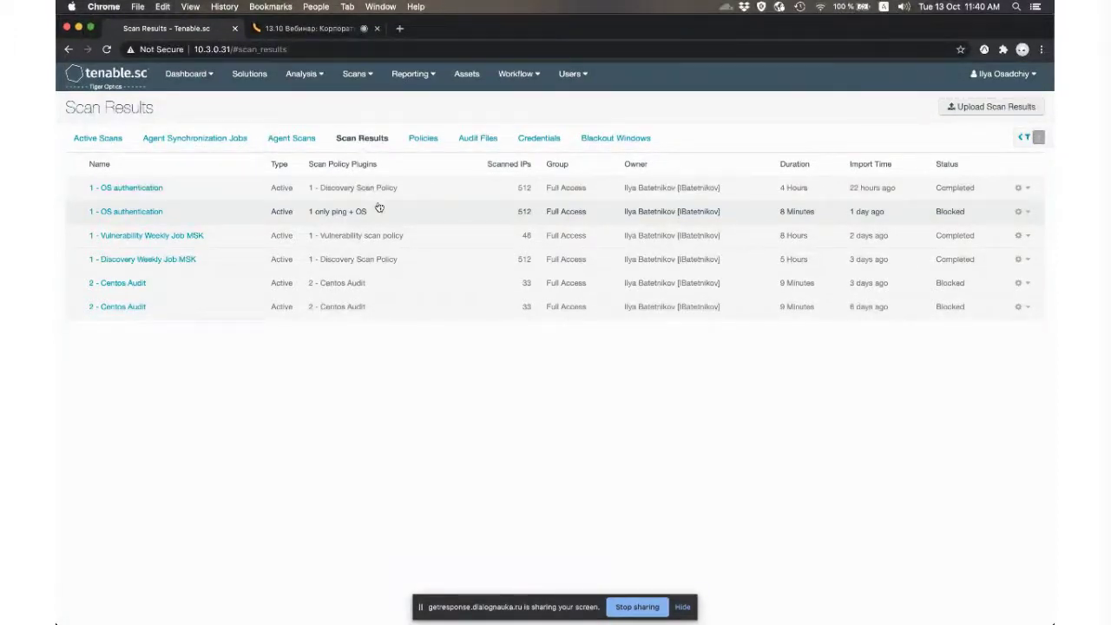
click(310, 75)
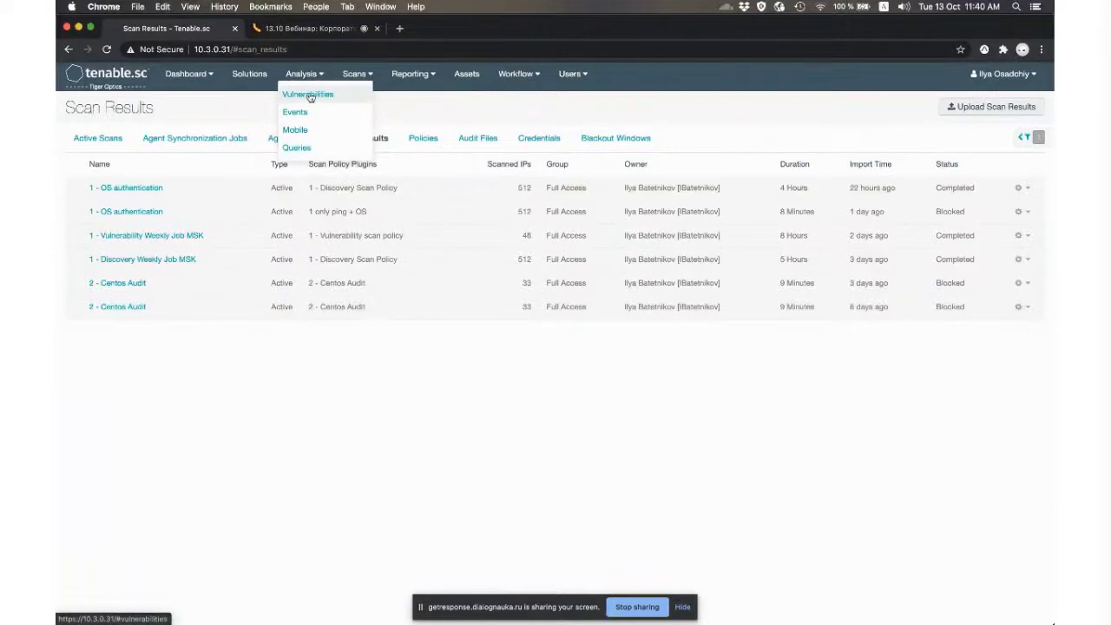
click(310, 95)
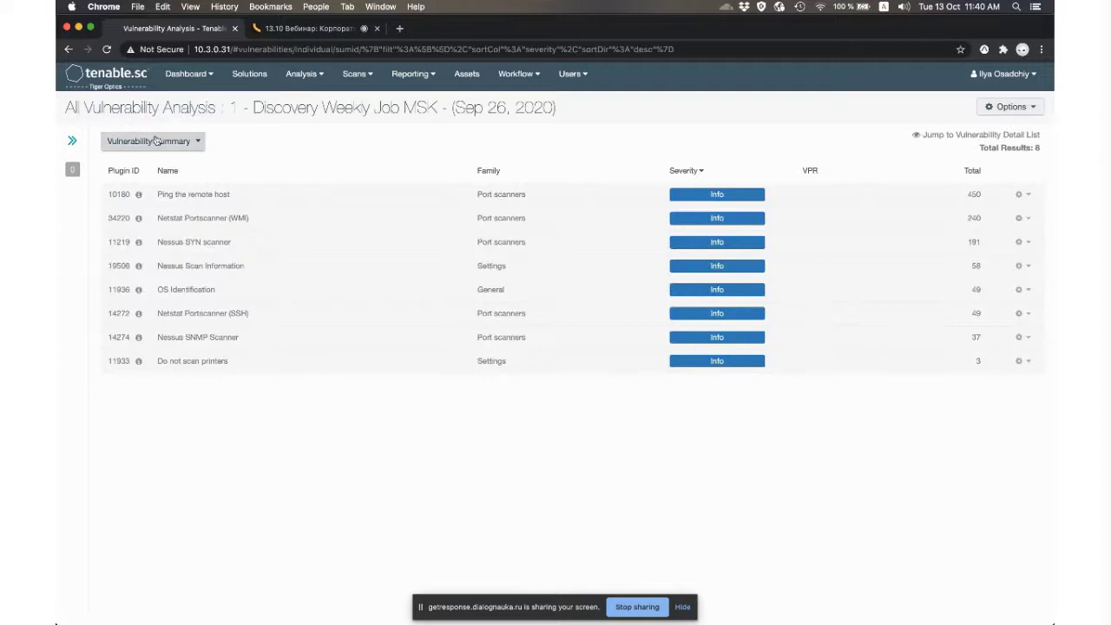
click(1009, 106)
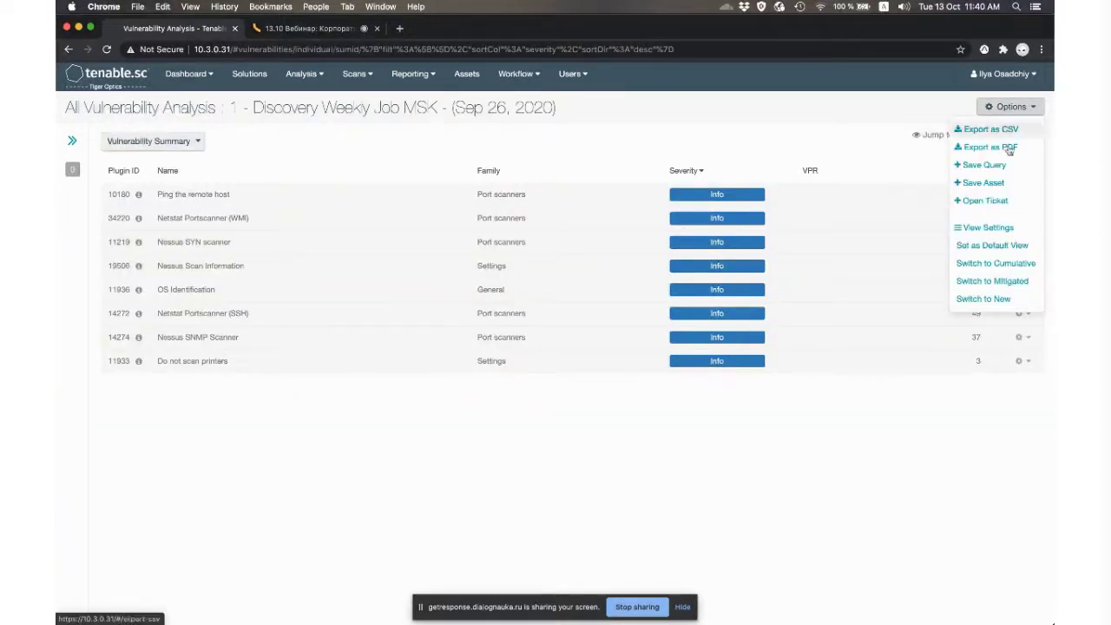
click(1002, 264)
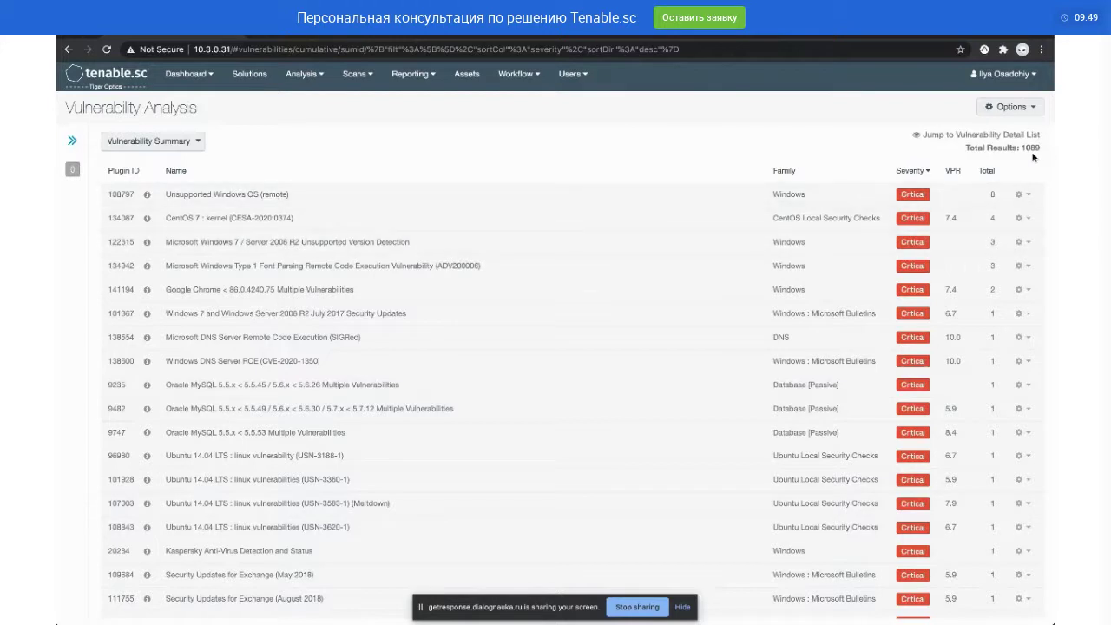
drag(1027, 147, 1045, 151)
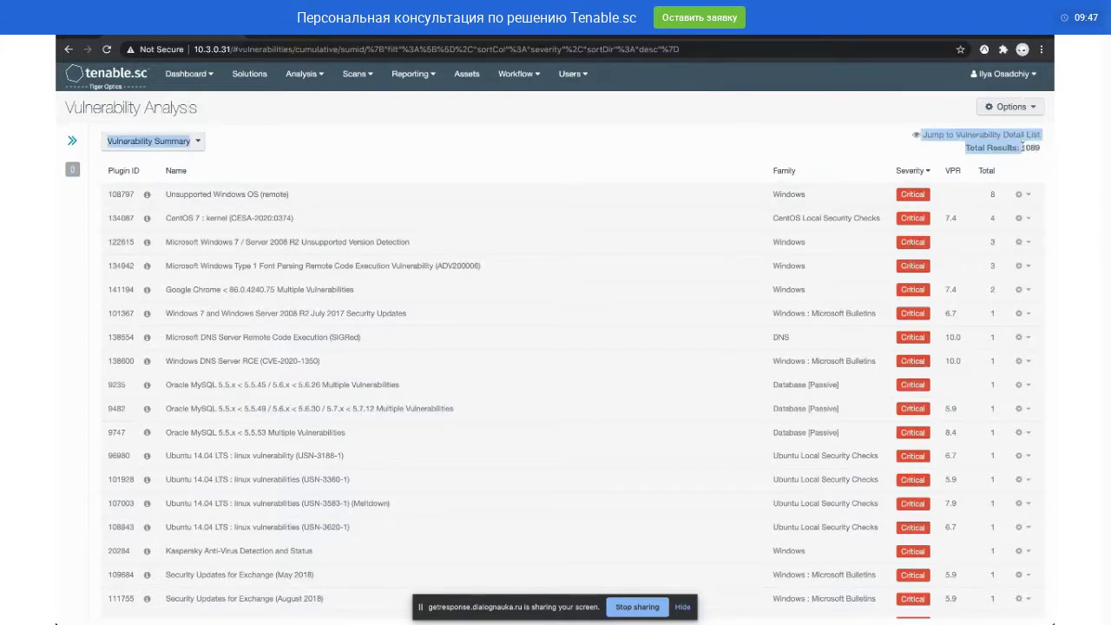
click(733, 135)
- Show the cumulative vulnerabilities as an IP Summary and look through the hosts
click(174, 140)
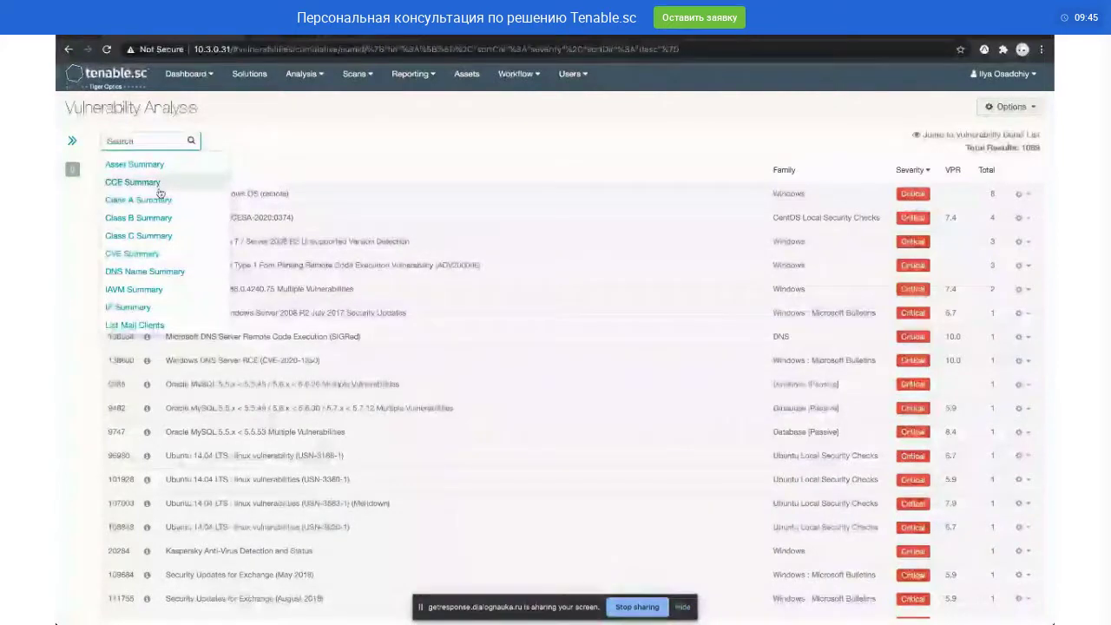
scroll(130, 252, down, 1)
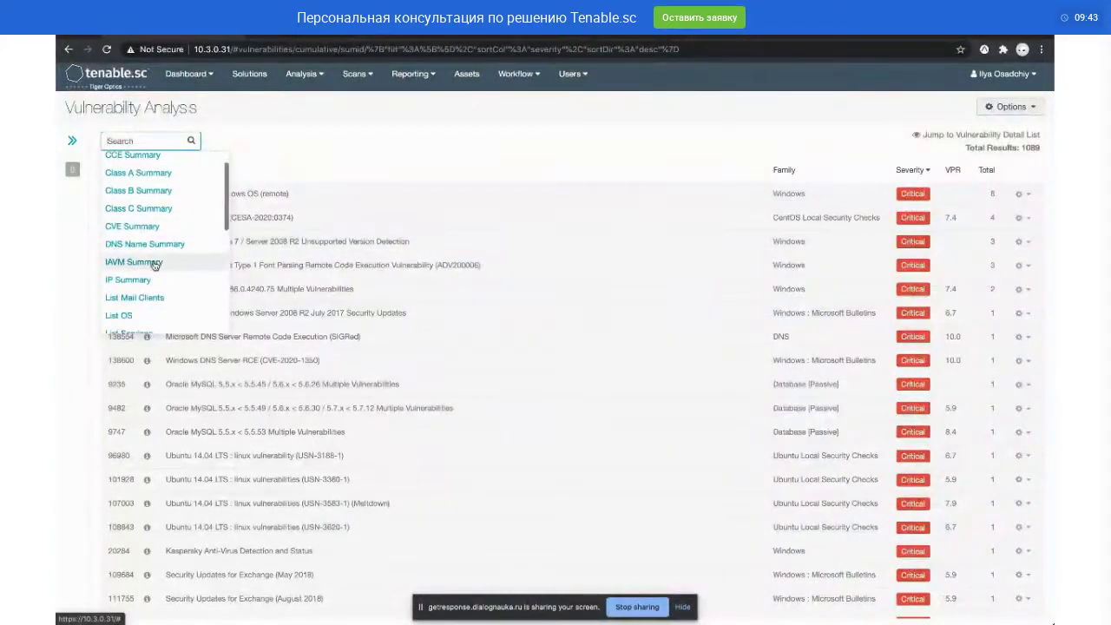
click(131, 279)
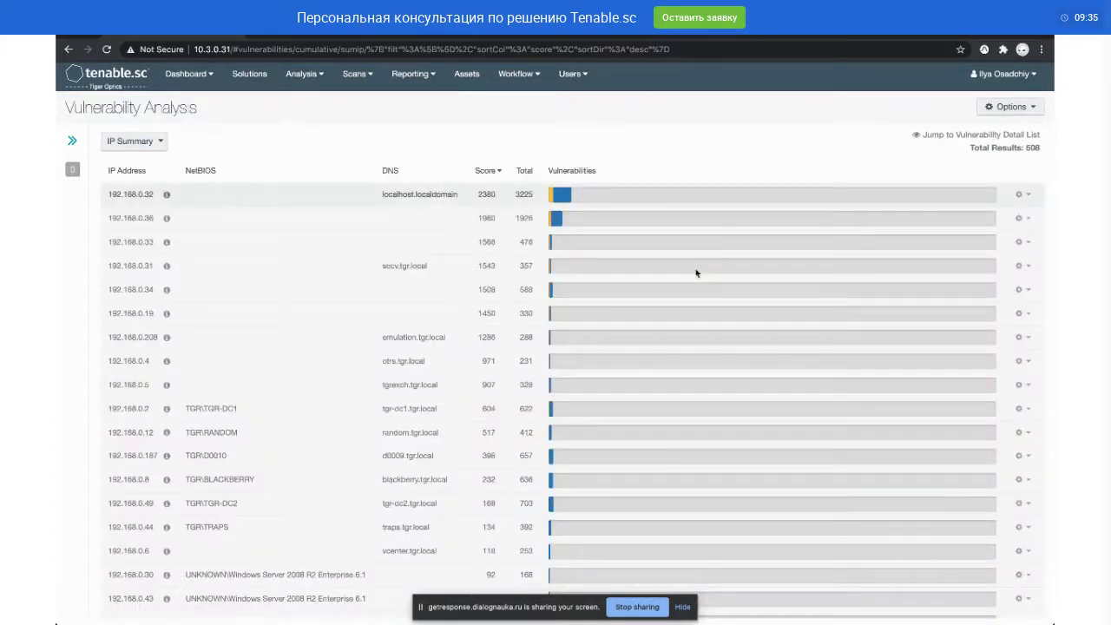
scroll(695, 273, down, 5)
scroll(681, 289, up, 5)
- Switch the vulnerability analysis from the host summary to the Vulnerability Detail List
click(130, 141)
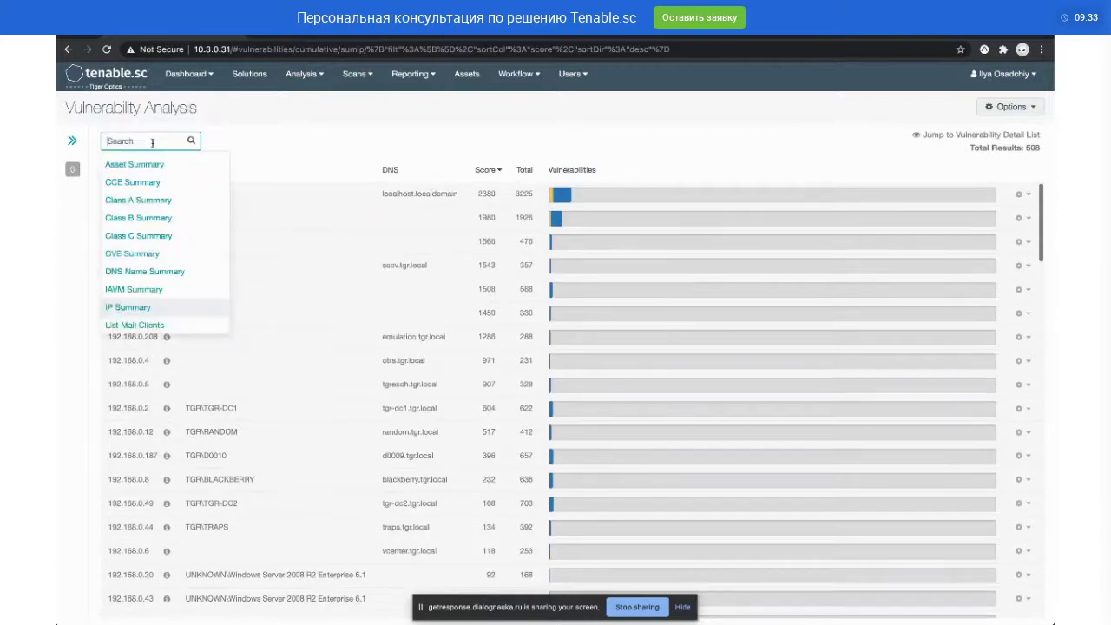
scroll(169, 261, down, 5)
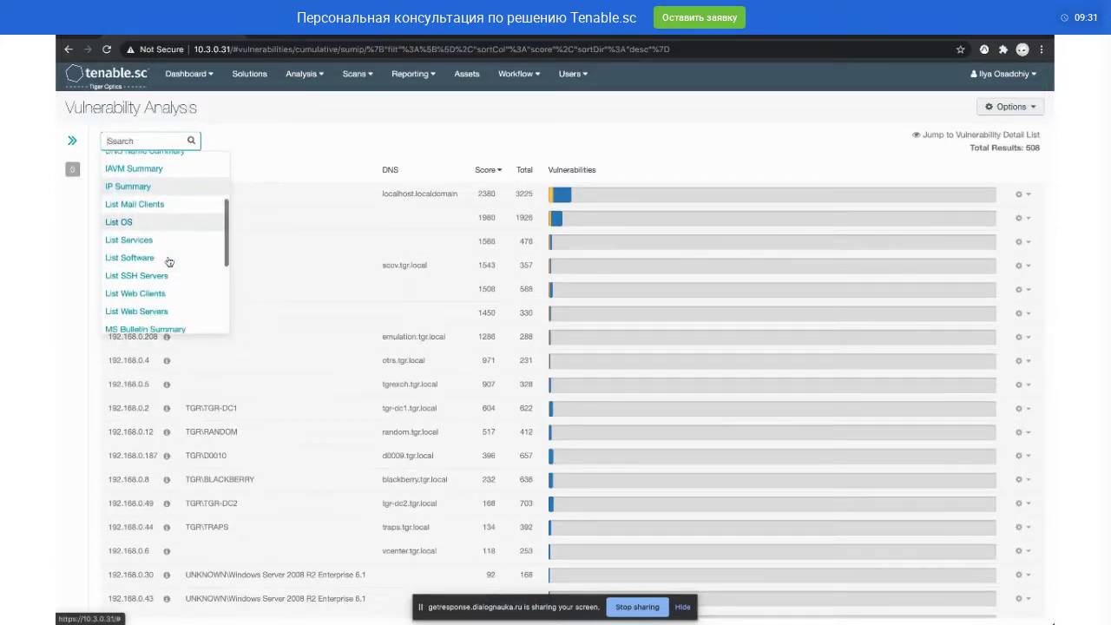
scroll(169, 262, down, 2)
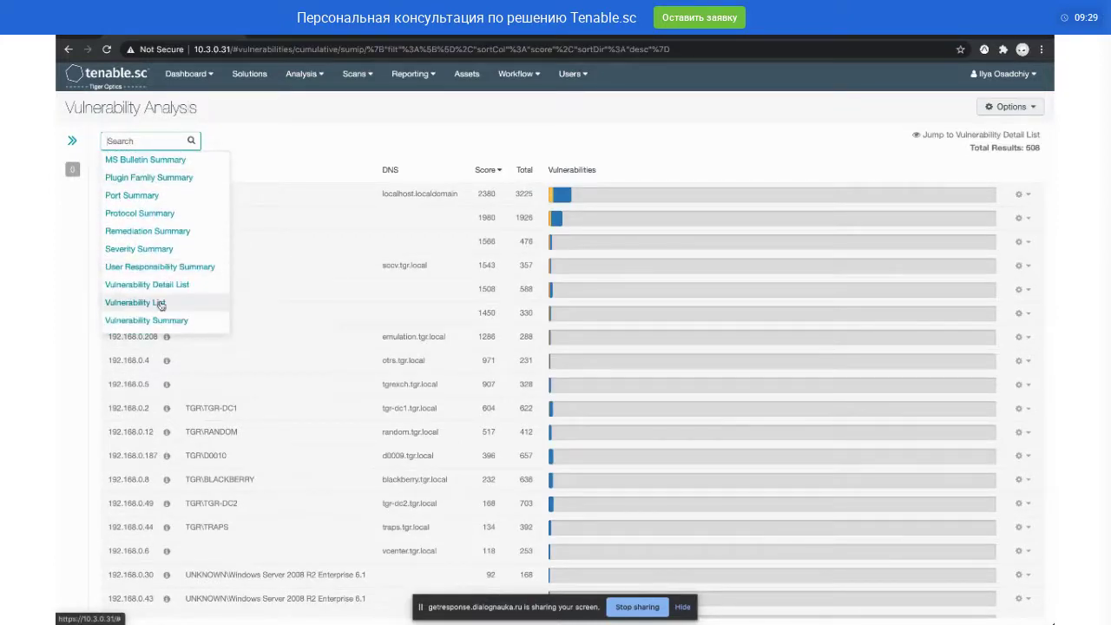
click(174, 286)
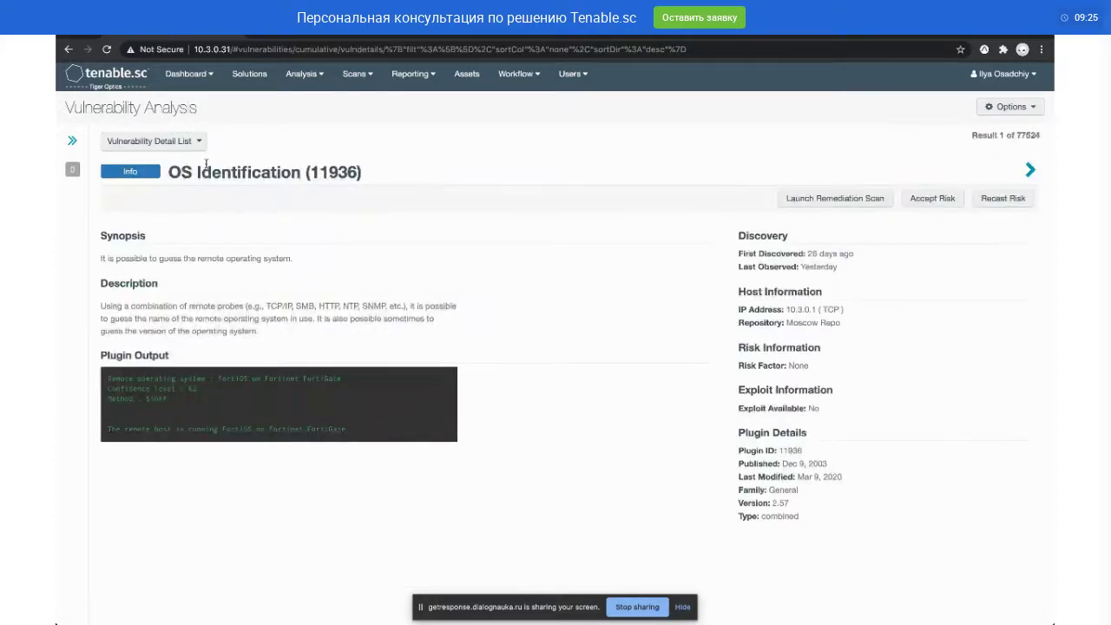
- Show the cumulative vulnerabilities as a plain Vulnerability List
click(152, 142)
scroll(148, 286, down, 2)
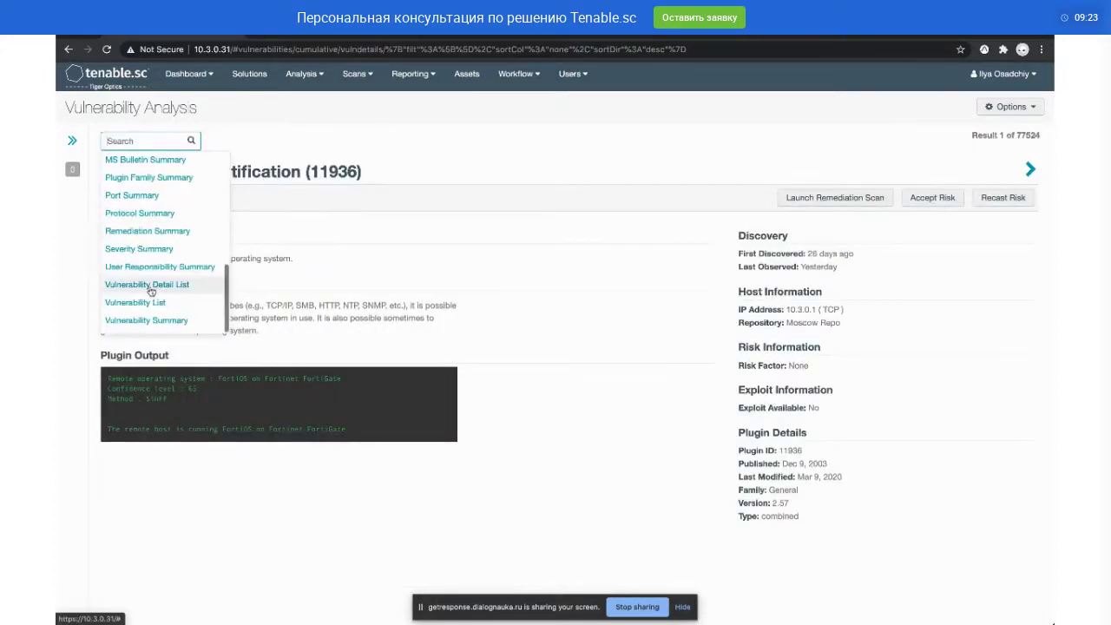
click(158, 302)
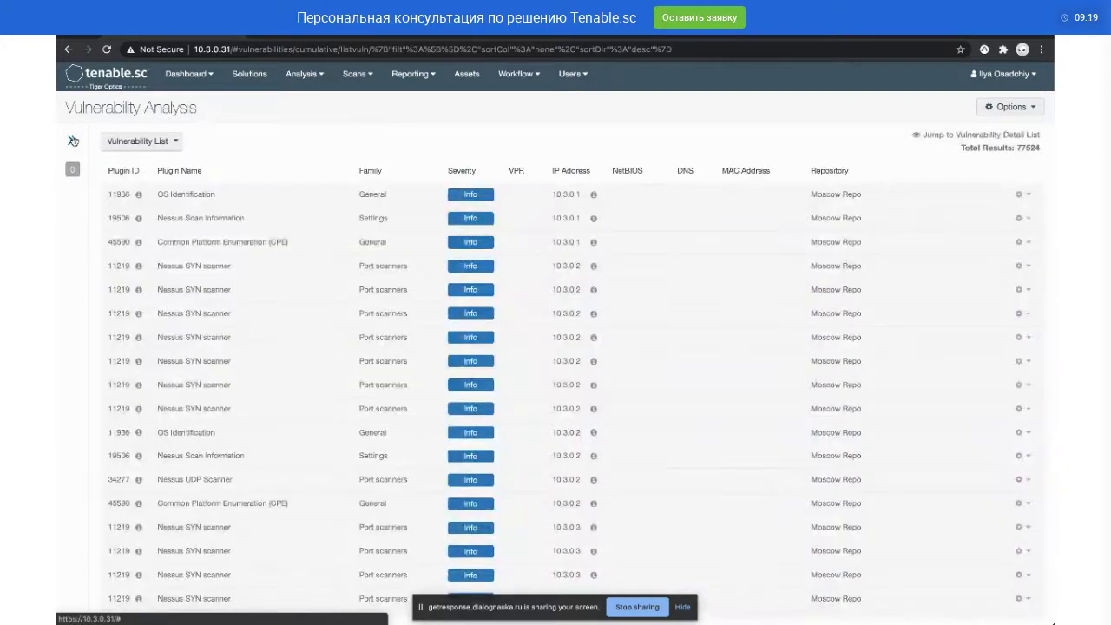
- Open the vulnerability filters and look through the filter types that can be added, leaving the selection as is
click(73, 141)
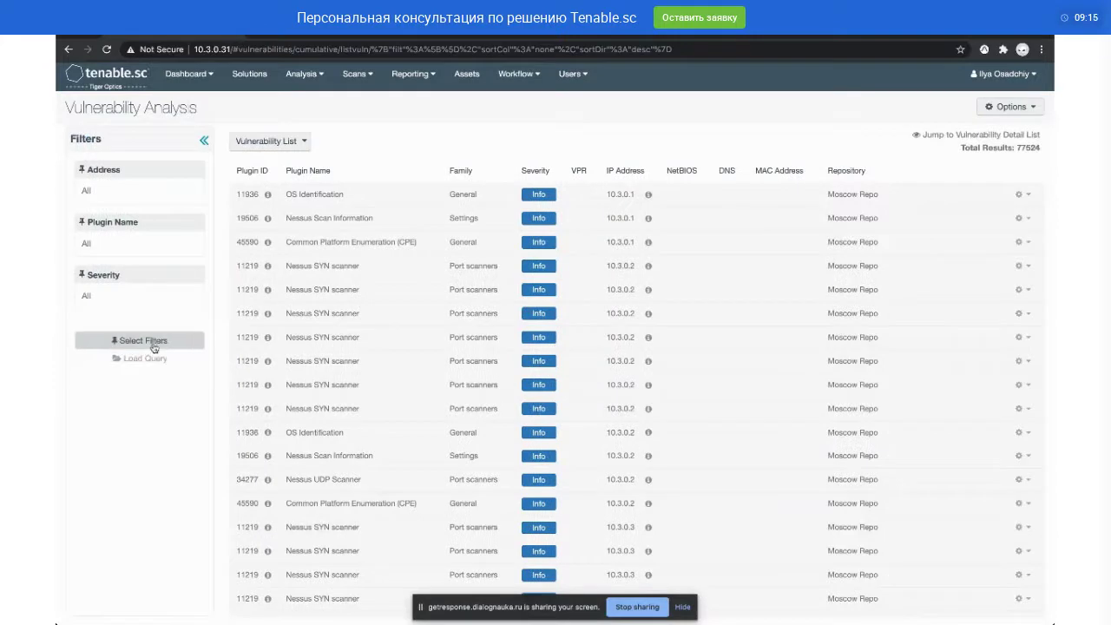
click(153, 343)
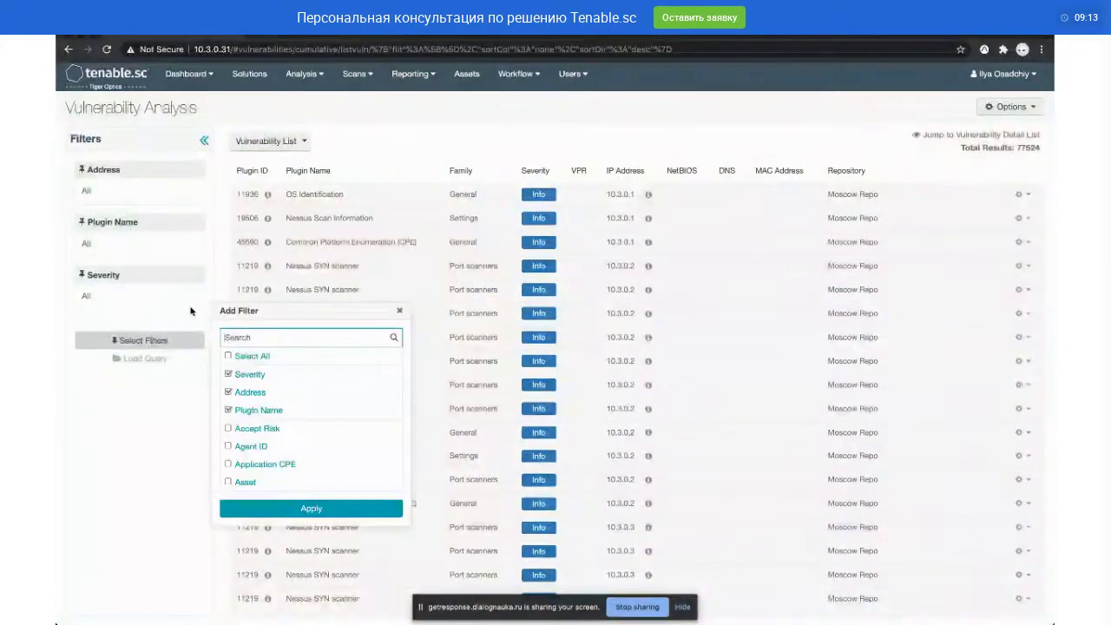
scroll(315, 429, down, 4)
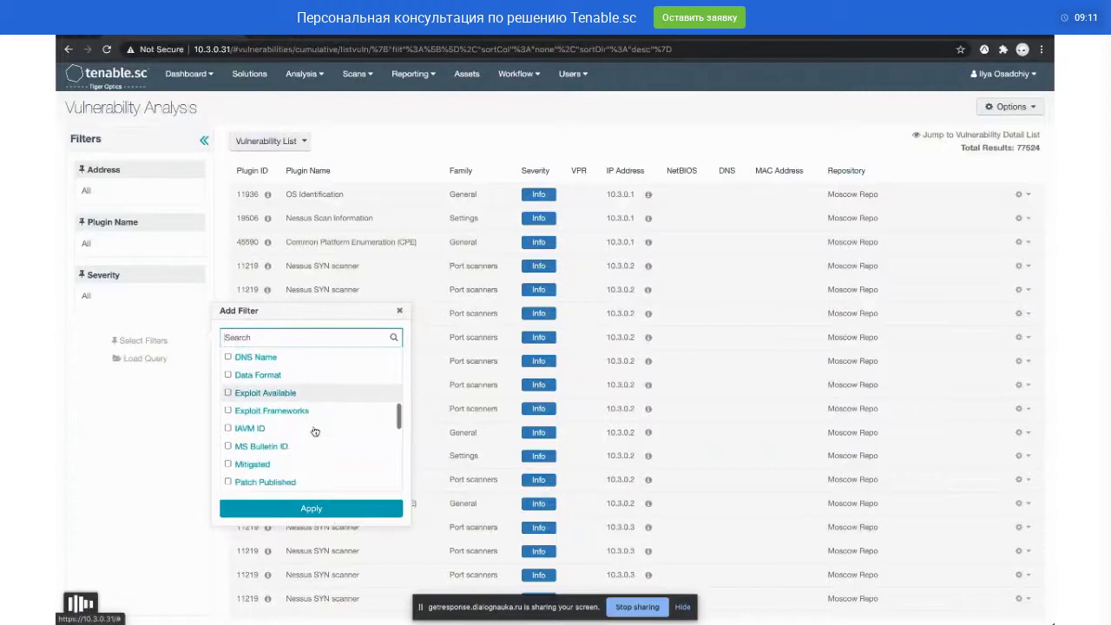
scroll(315, 431, down, 4)
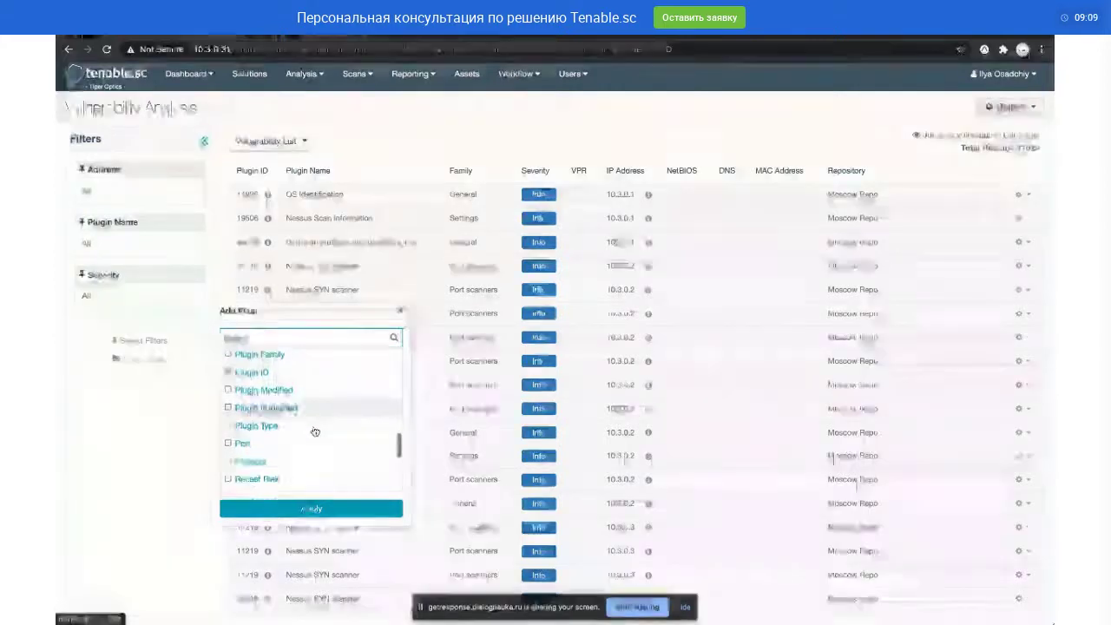
scroll(315, 432, down, 5)
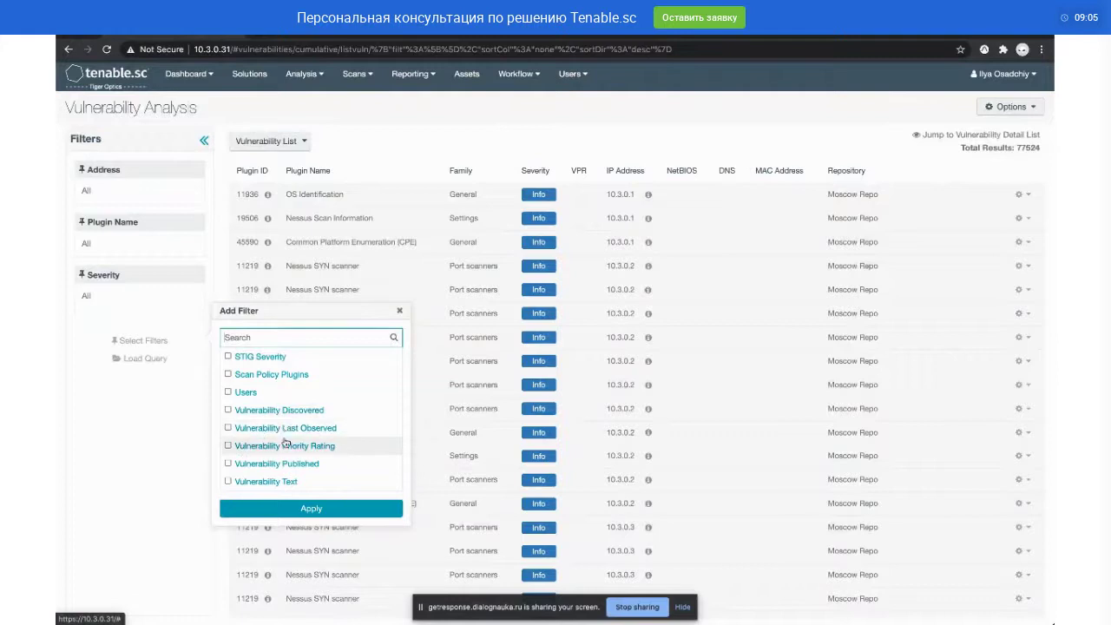
scroll(274, 413, up, 6)
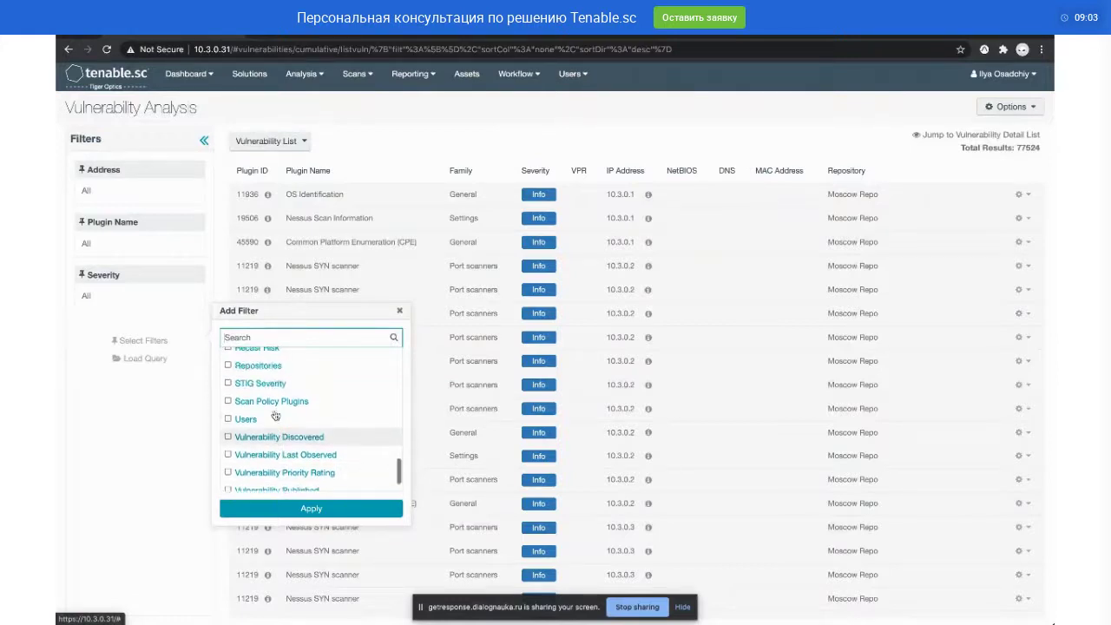
click(141, 486)
- Show the cumulative vulnerabilities as a CVE Summary and look through the CVE entries
click(243, 142)
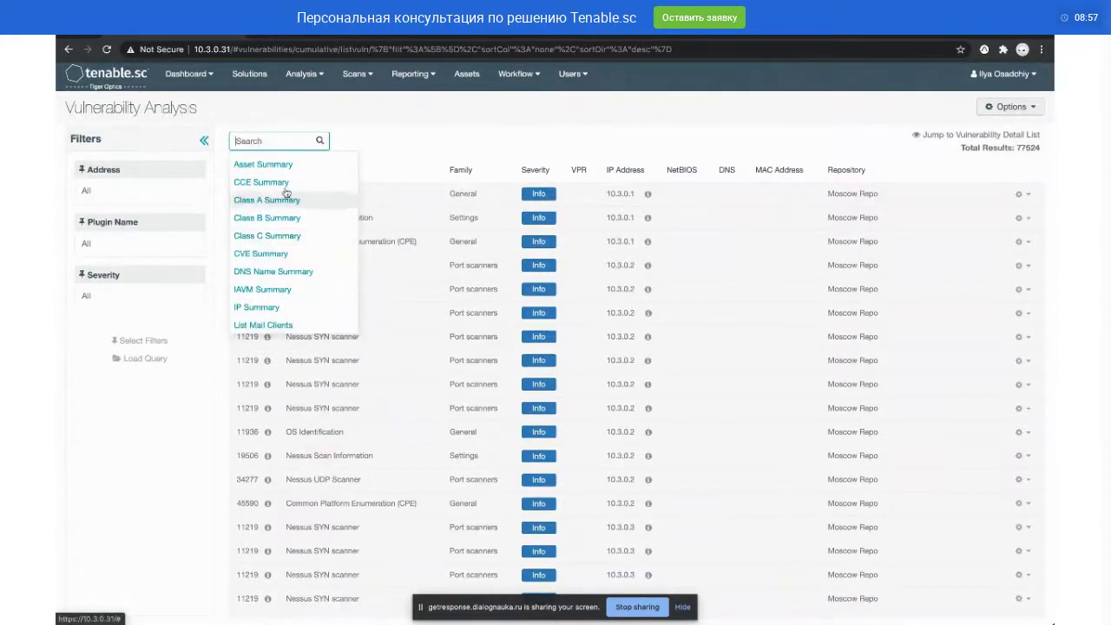
click(297, 252)
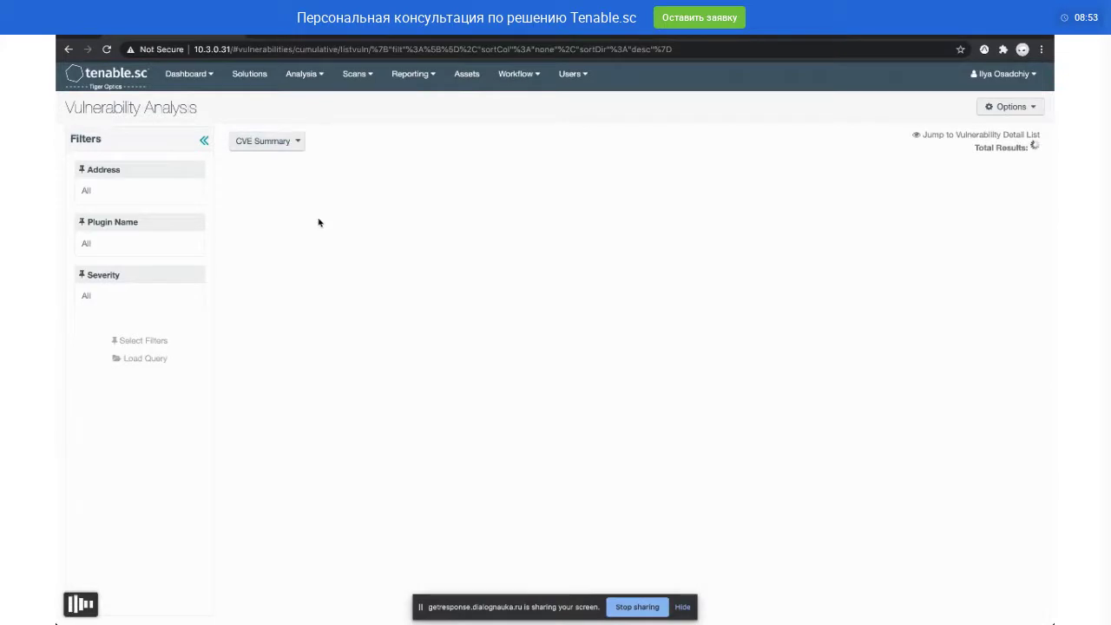
scroll(352, 314, down, 5)
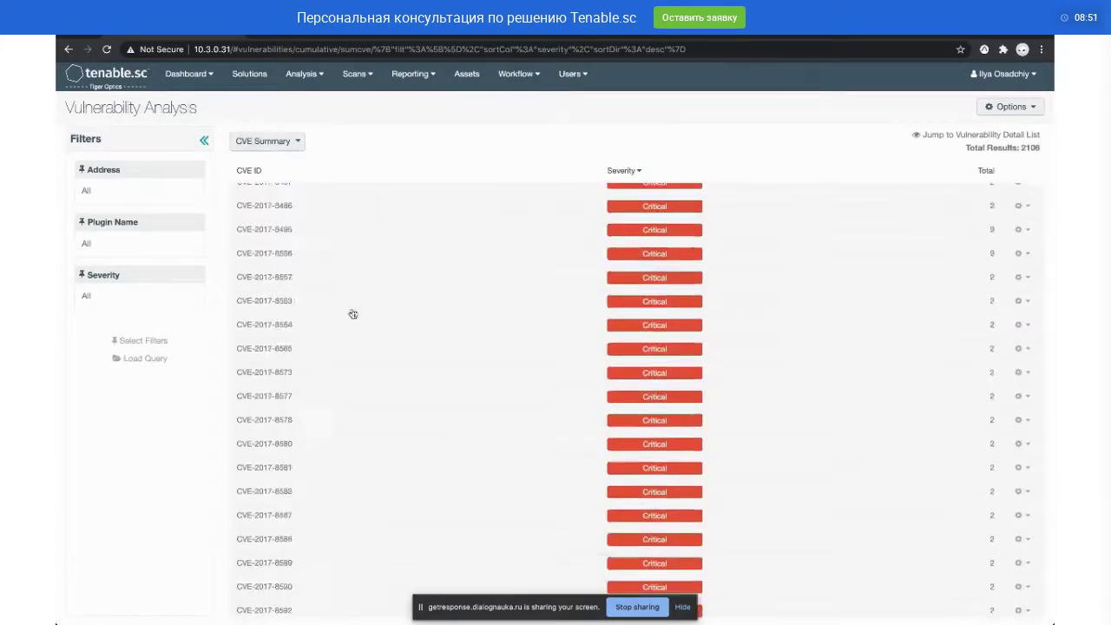
scroll(352, 314, up, 5)
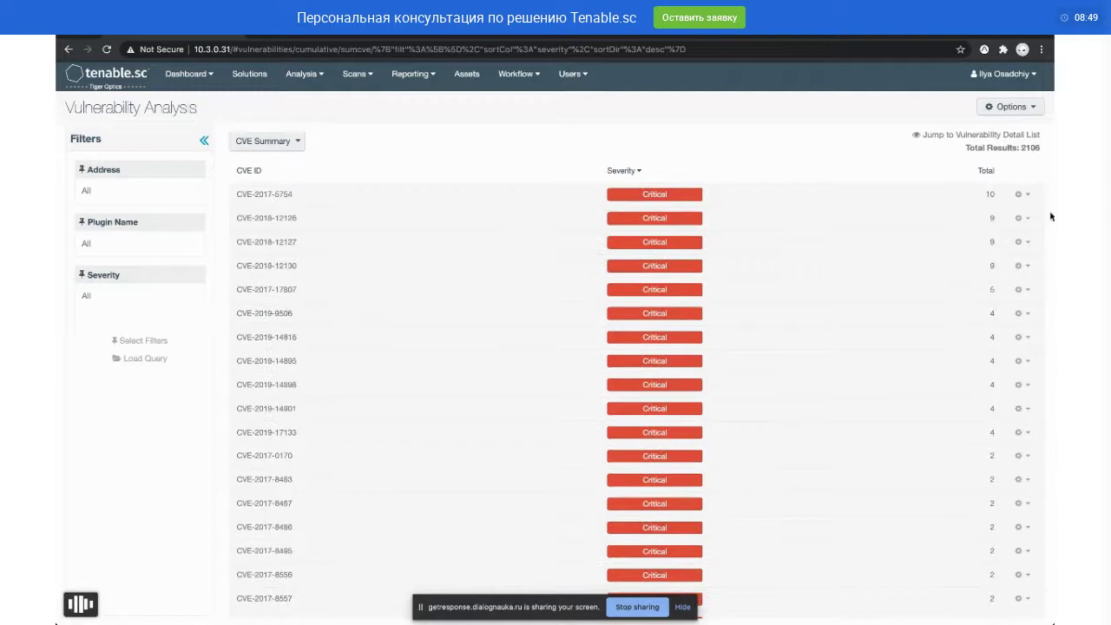
- Switch the analysis to List OS, view the hosts behind Windows Server 2008, and return to the operating system list
click(265, 141)
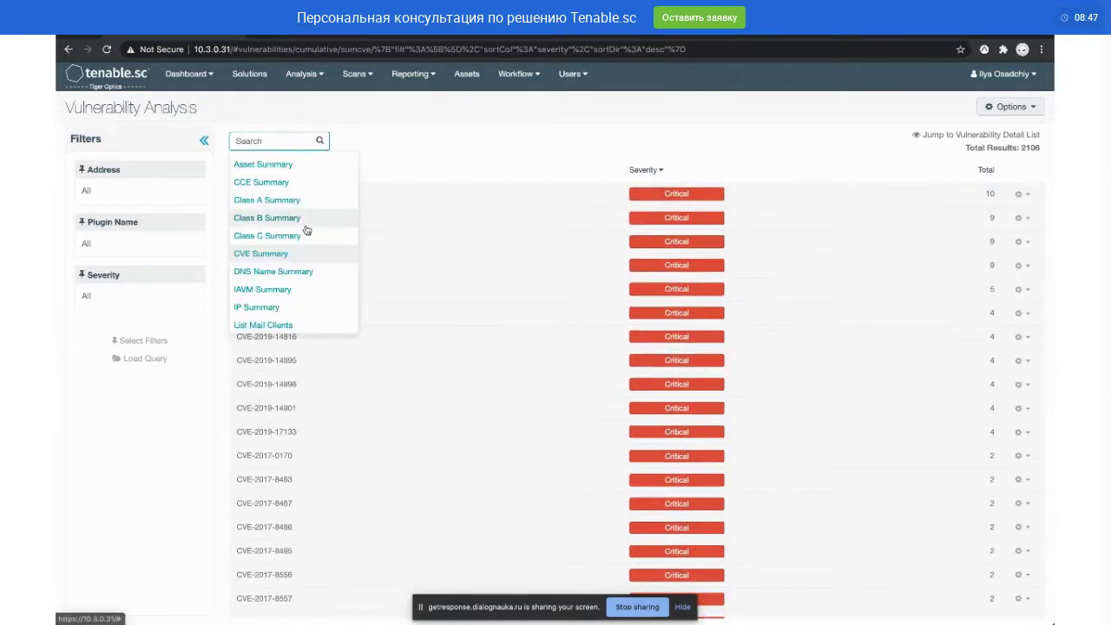
scroll(273, 273, down, 3)
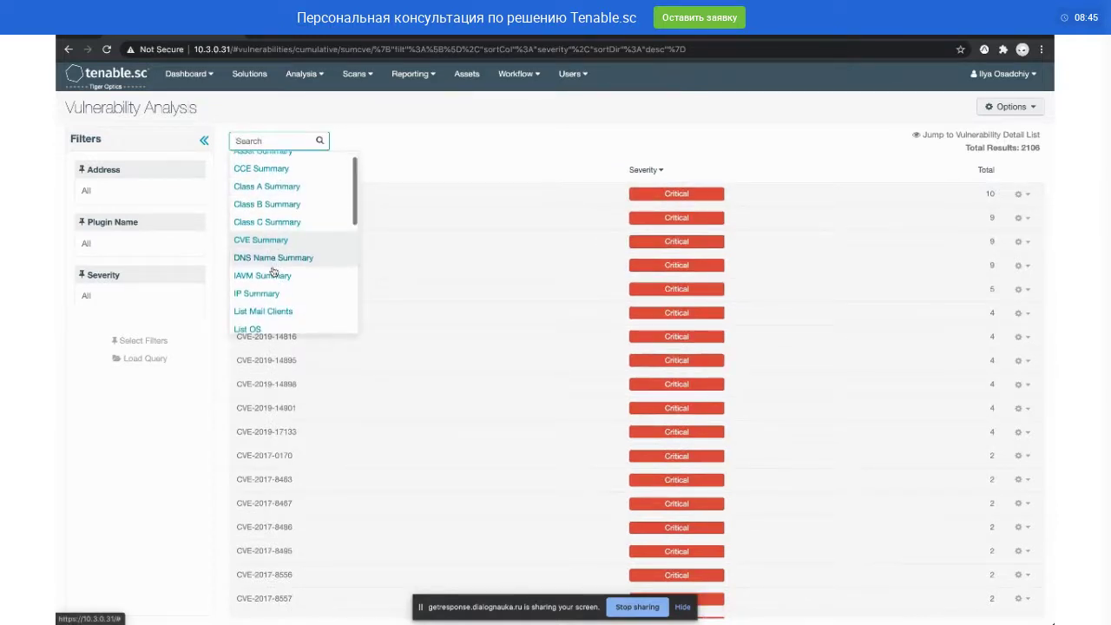
click(248, 273)
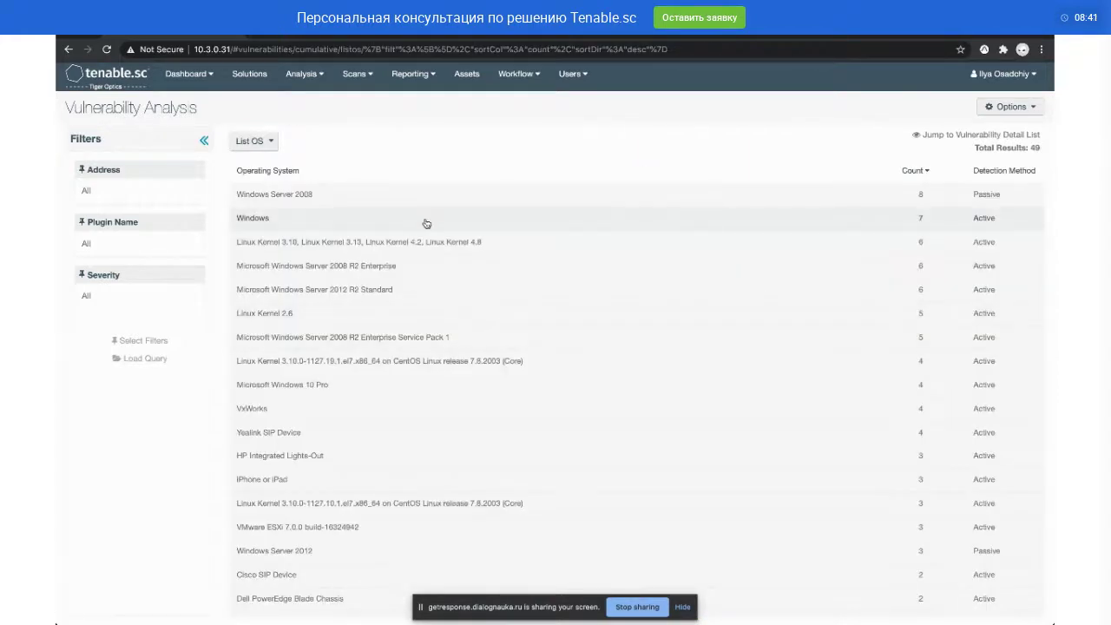
click(427, 202)
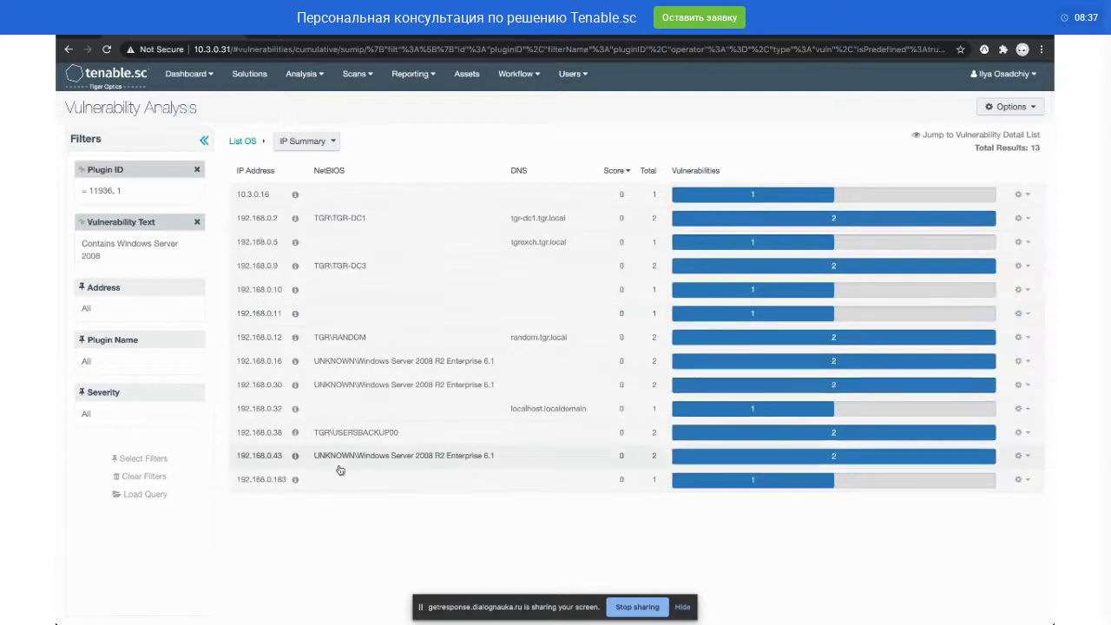
click(247, 141)
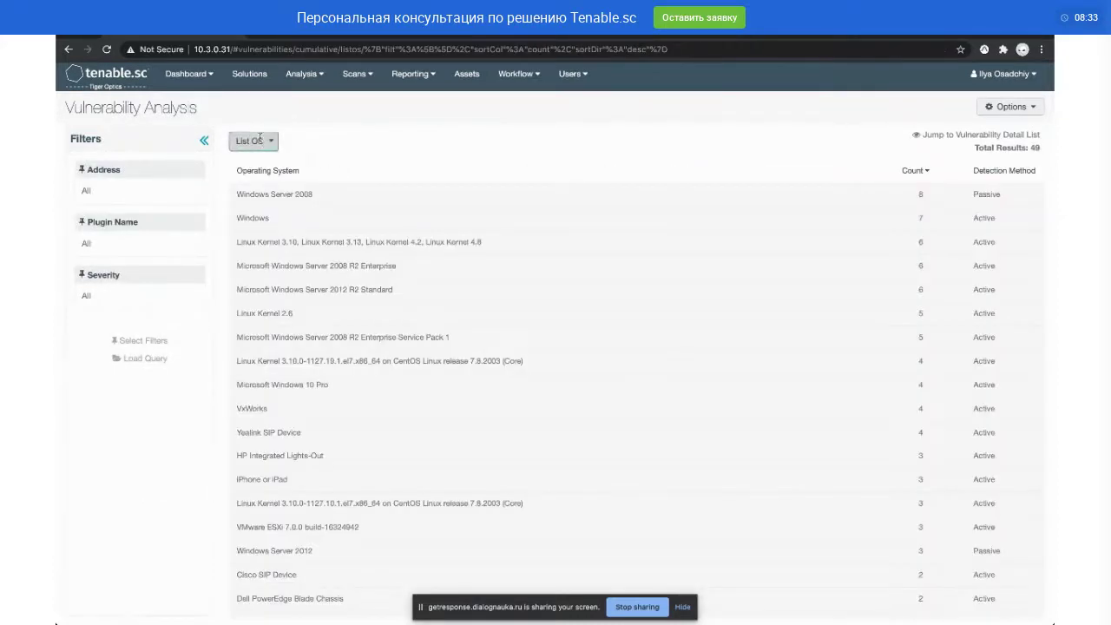
- Switch the analysis from List OS to the Vulnerability List and filter it by Critical severity
click(260, 141)
scroll(269, 249, down, 1)
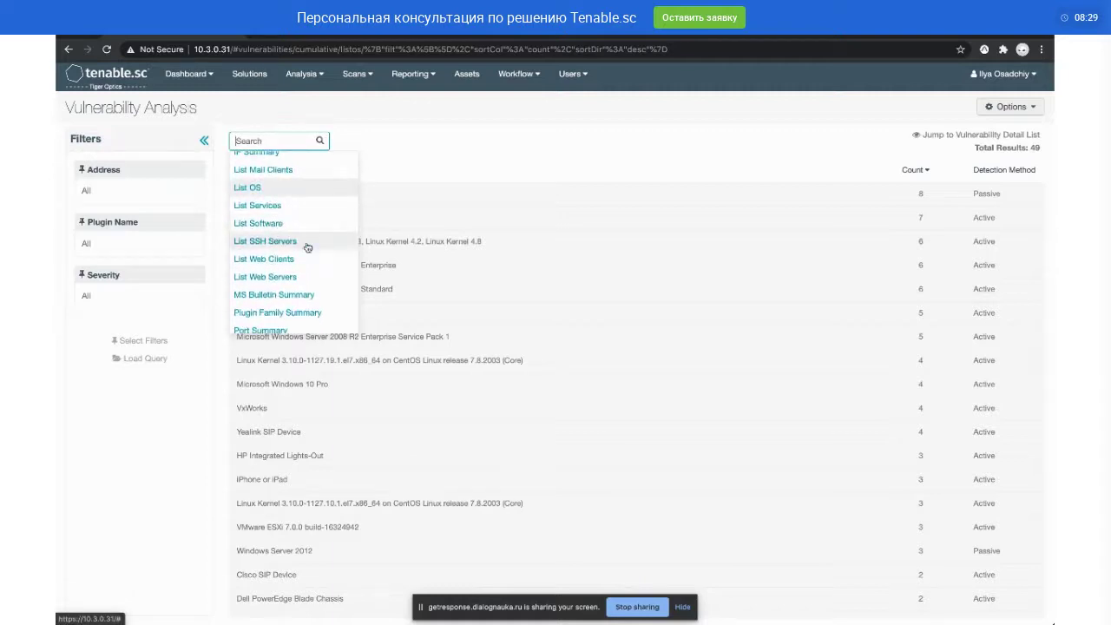
scroll(307, 247, down, 1)
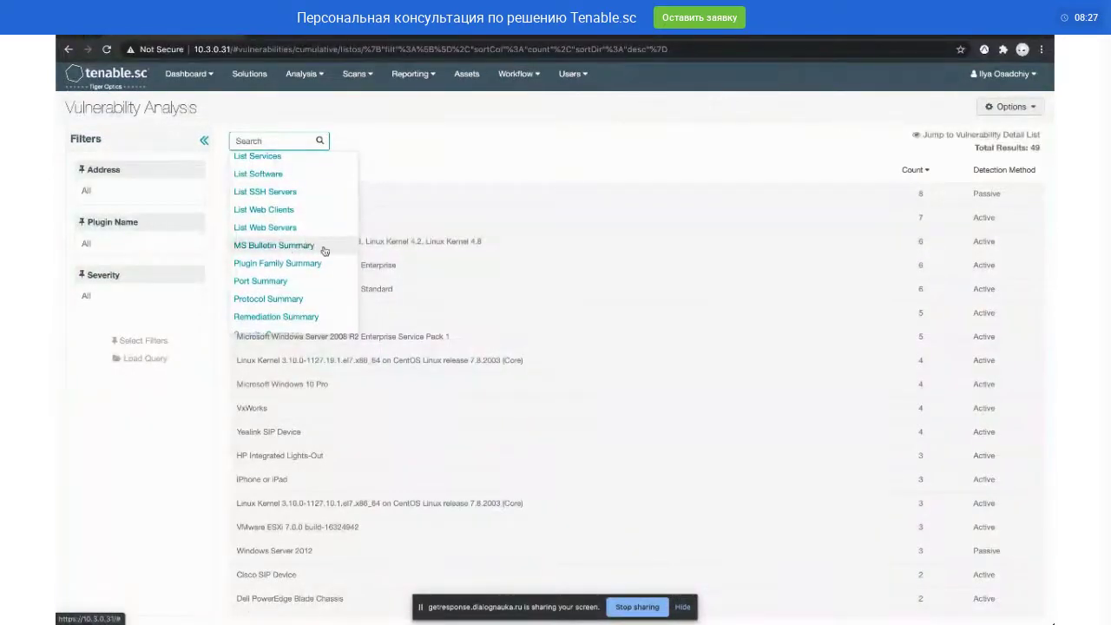
scroll(324, 250, down, 2)
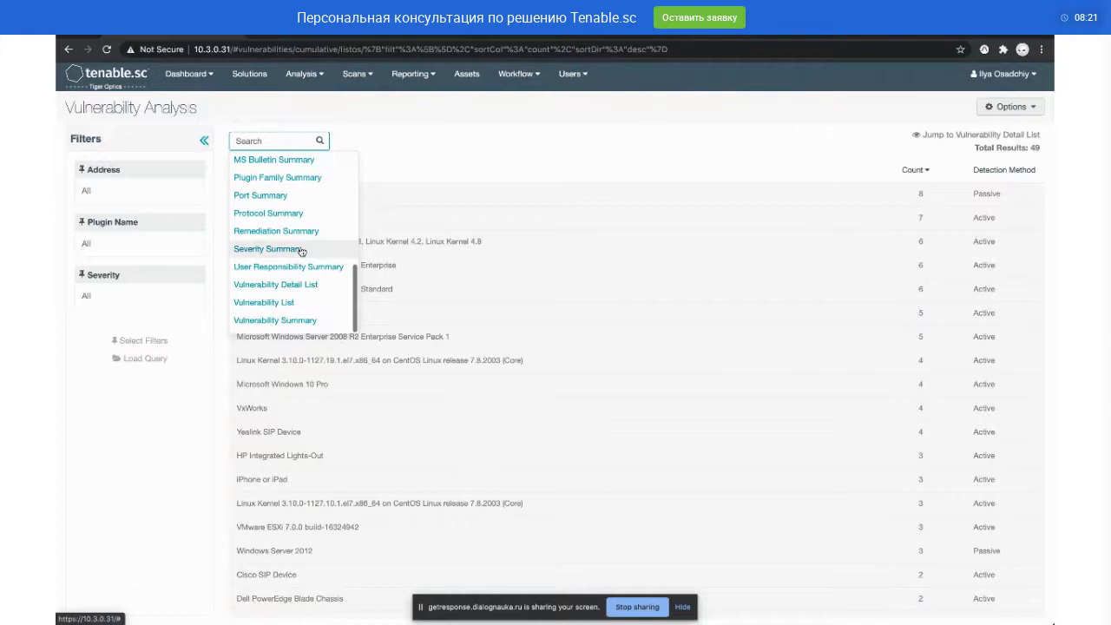
click(302, 303)
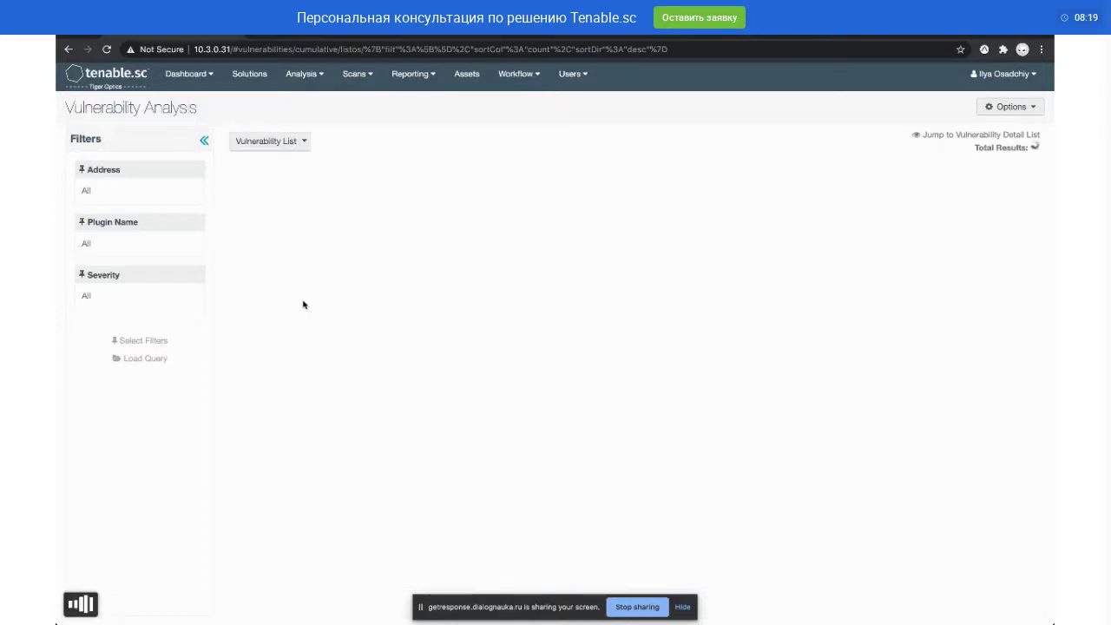
click(126, 296)
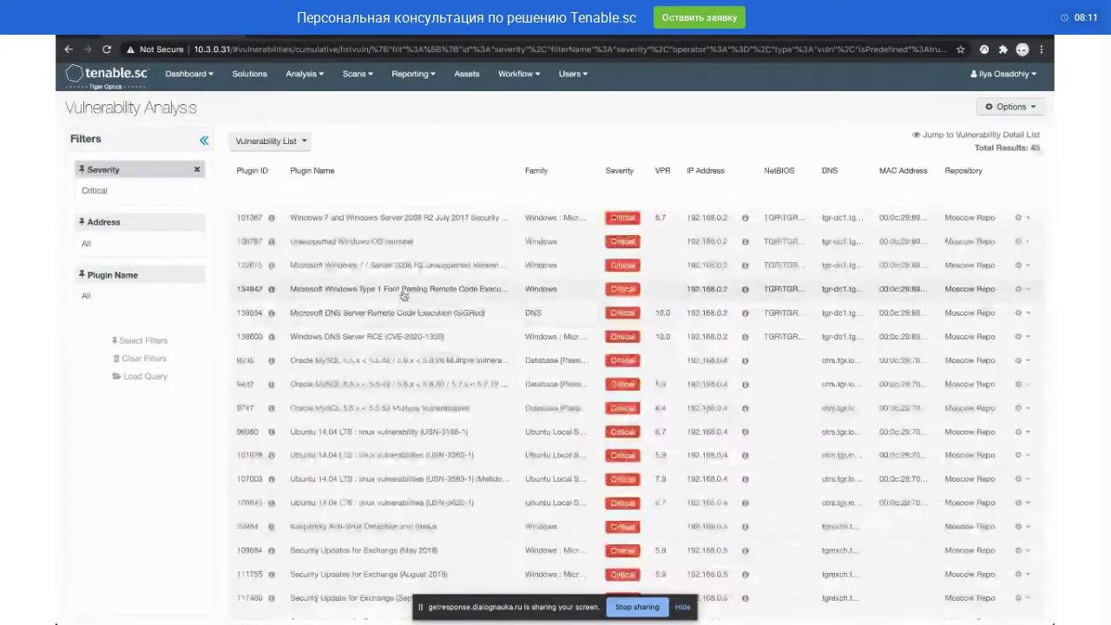
- Open the Ubuntu 14.04 LTS linux vulnerability (USN-3188-1) and examine the installed and fixed packages in its plugin output
click(398, 433)
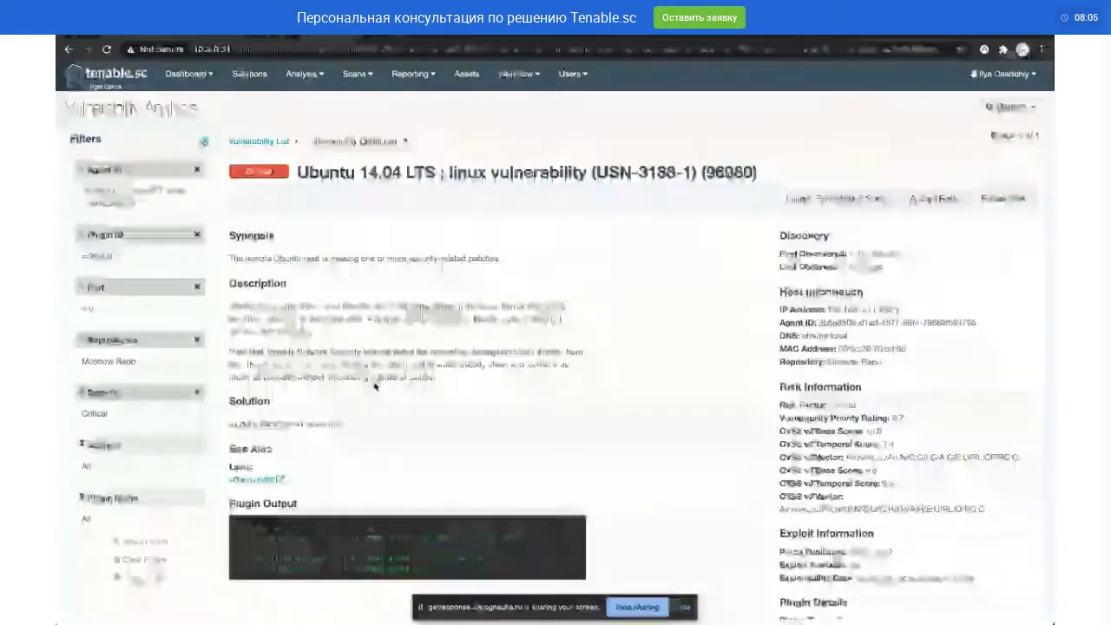
scroll(375, 386, down, 2)
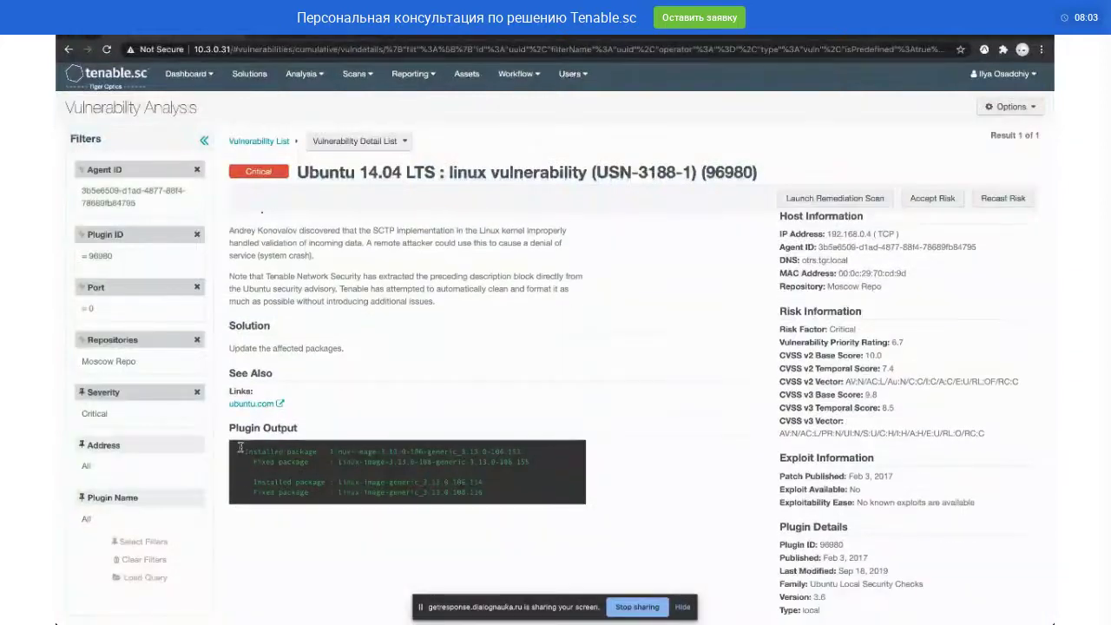
drag(239, 448, 526, 451)
click(552, 455)
triple_click(397, 444)
click(392, 449)
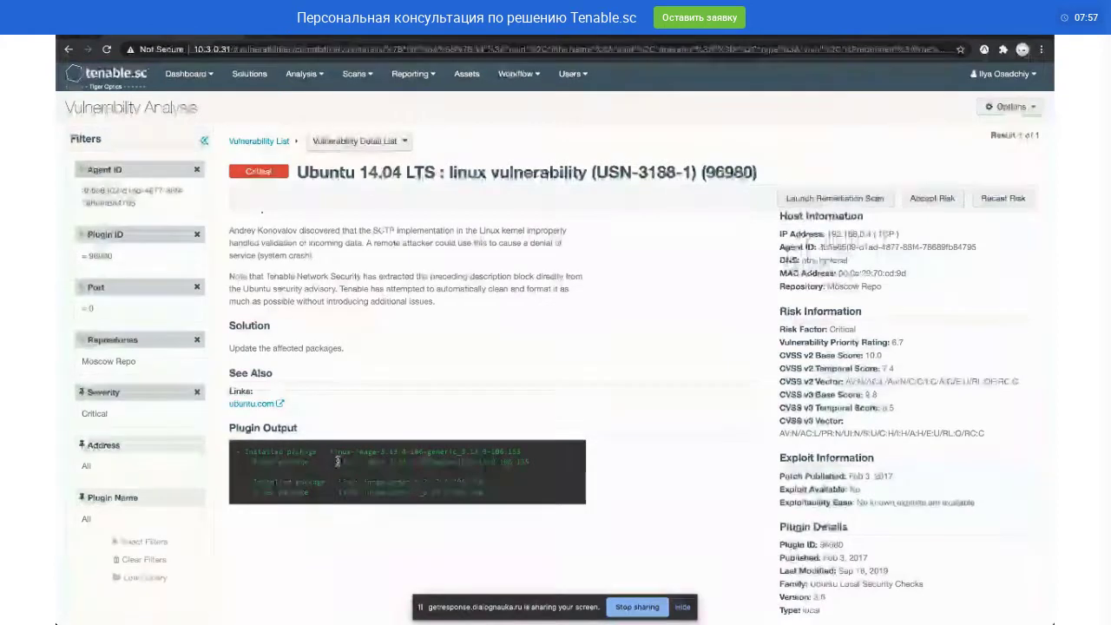
drag(332, 461, 563, 466)
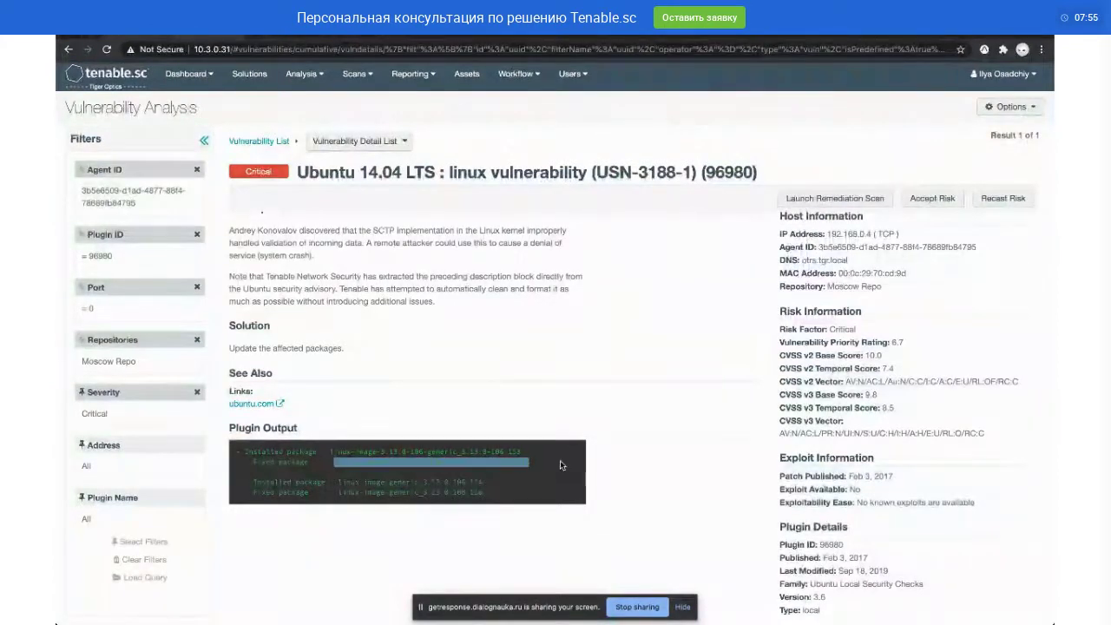
click(563, 466)
triple_click(540, 463)
click(527, 471)
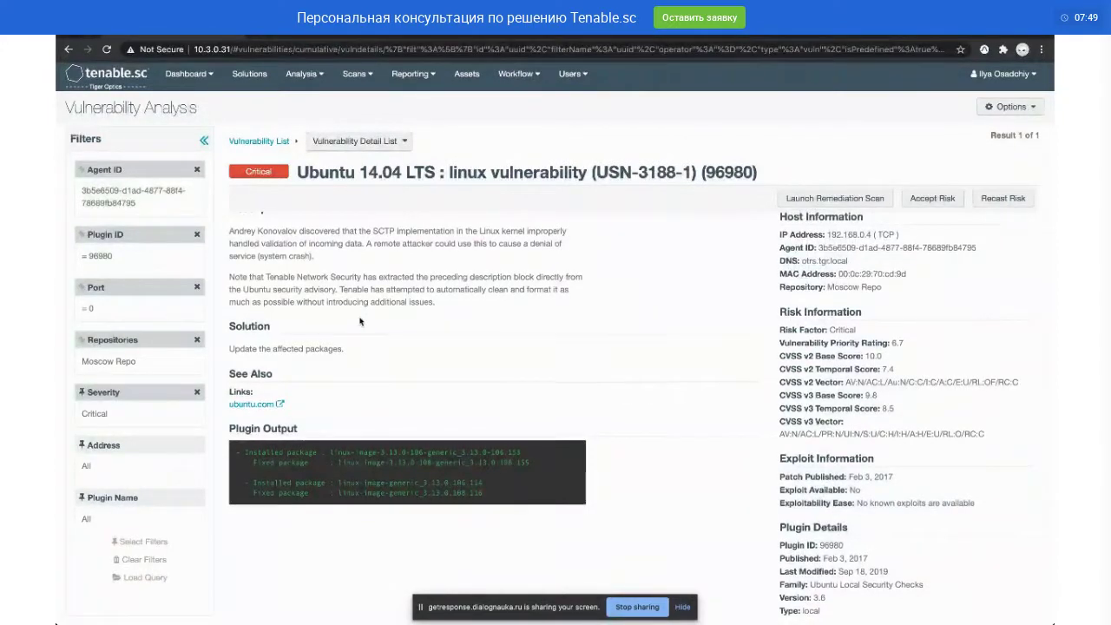
- Examine the vulnerability's discovery dates, CVSS scores, exploit availability, VPR key drivers and reference information
scroll(360, 322, up, 2)
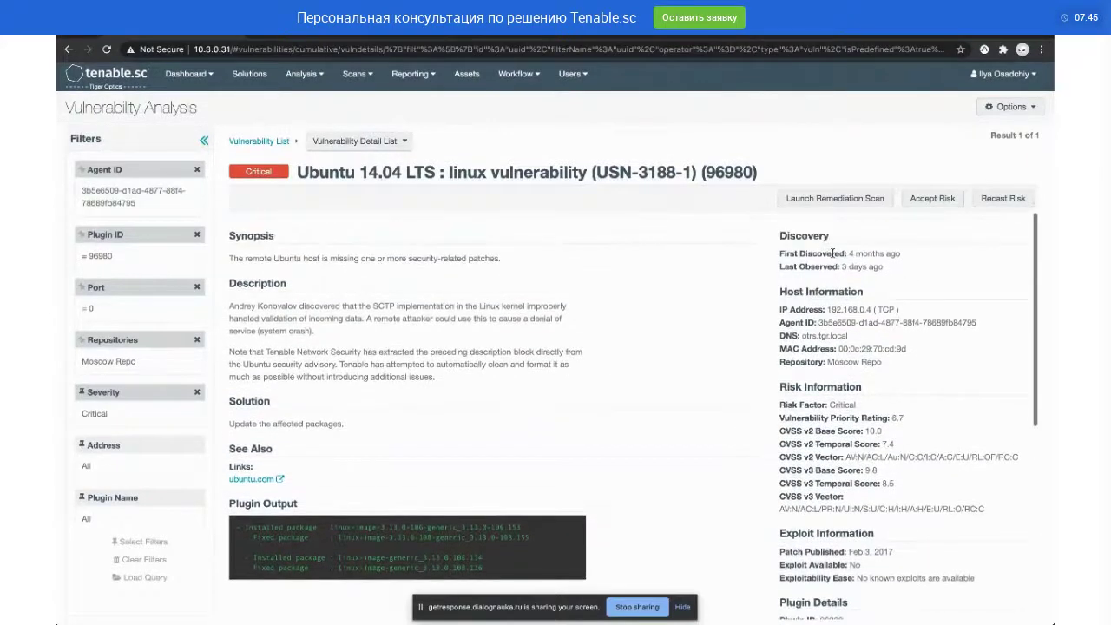
drag(818, 267, 879, 269)
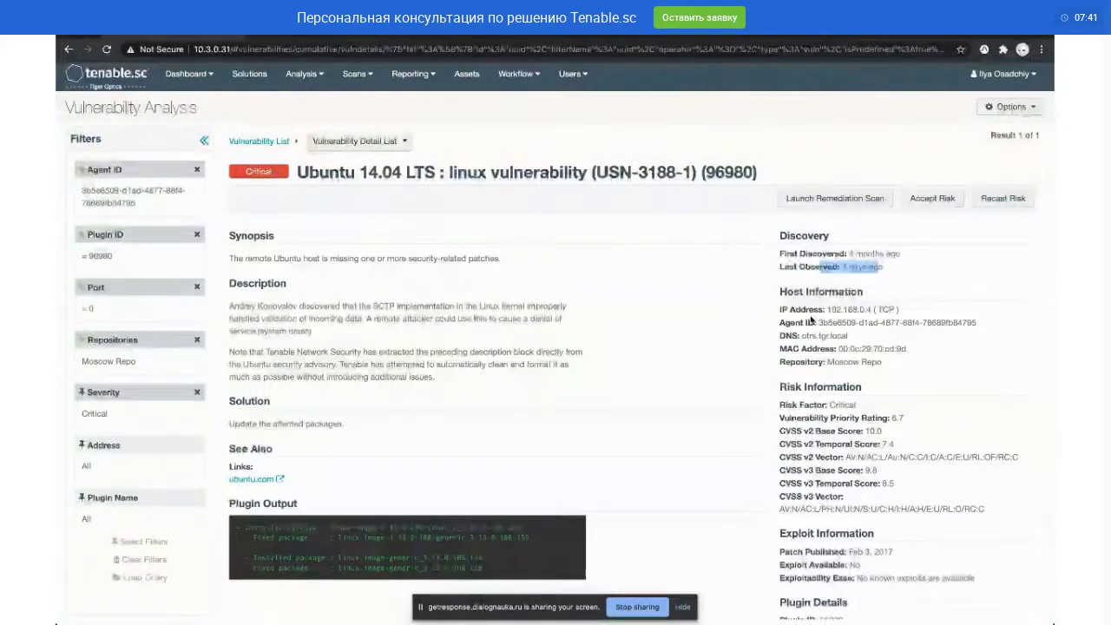
scroll(811, 320, down, 1)
scroll(811, 320, down, 3)
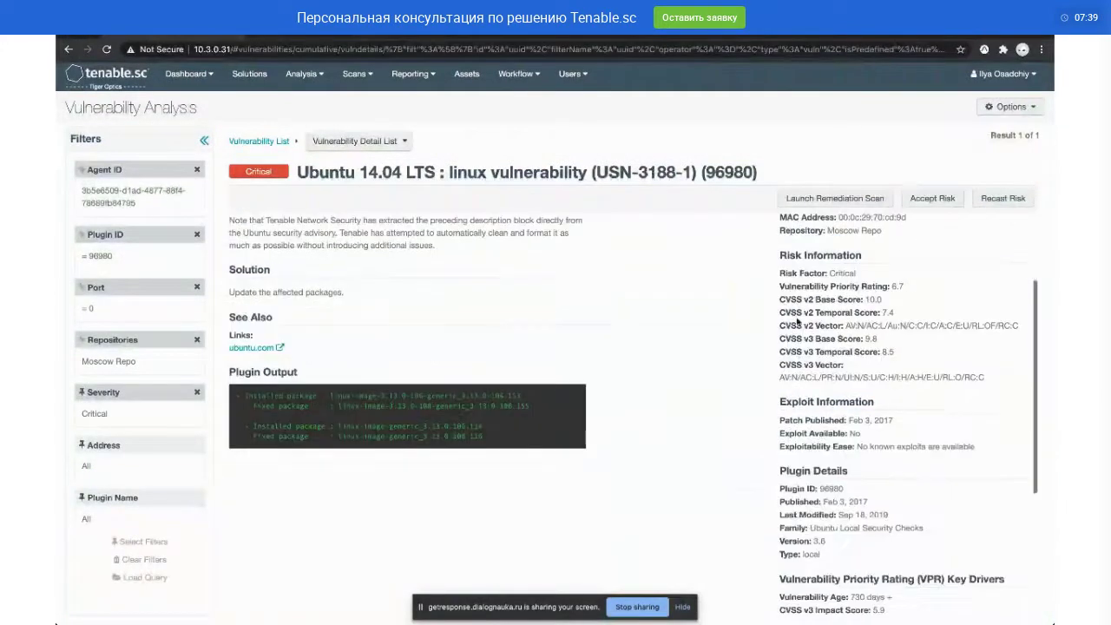
drag(797, 325, 845, 327)
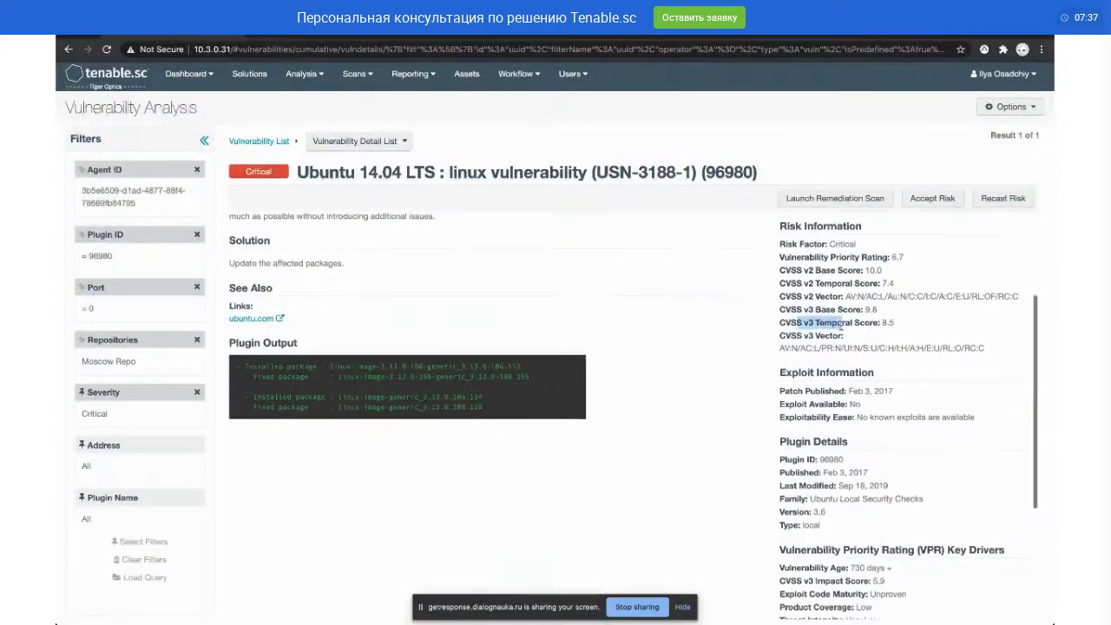
scroll(843, 325, down, 2)
scroll(841, 329, down, 1)
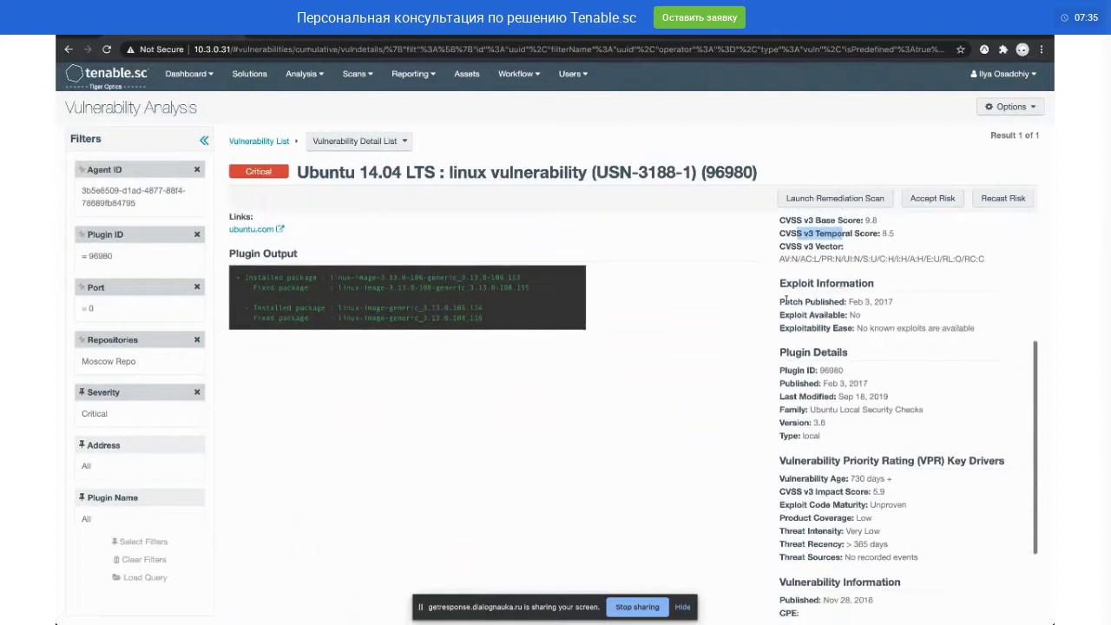
drag(788, 312, 875, 318)
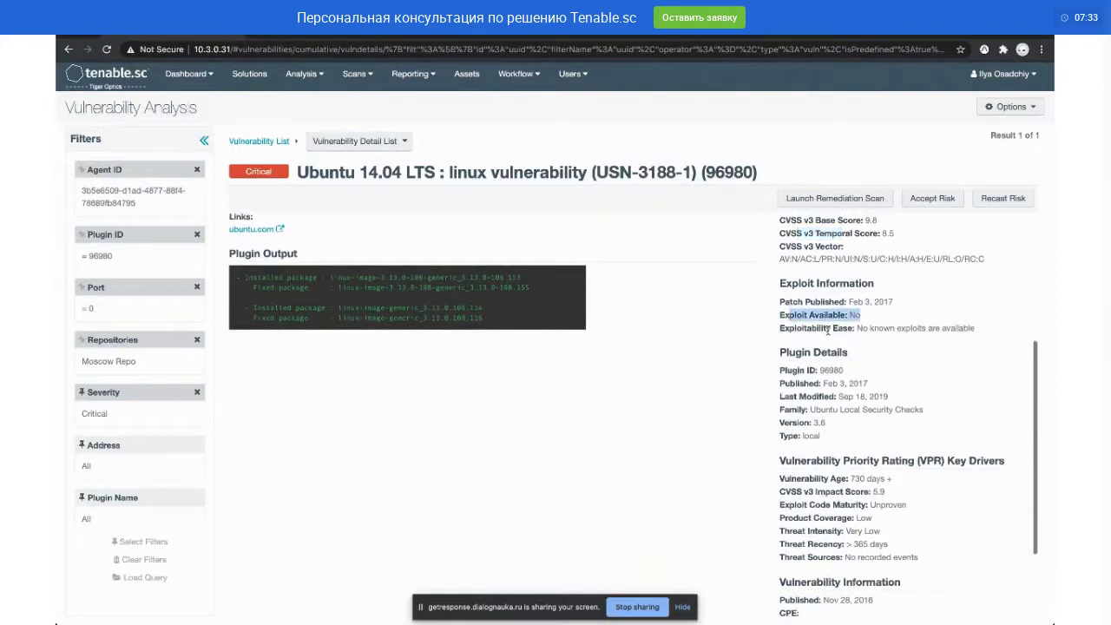
scroll(827, 331, down, 4)
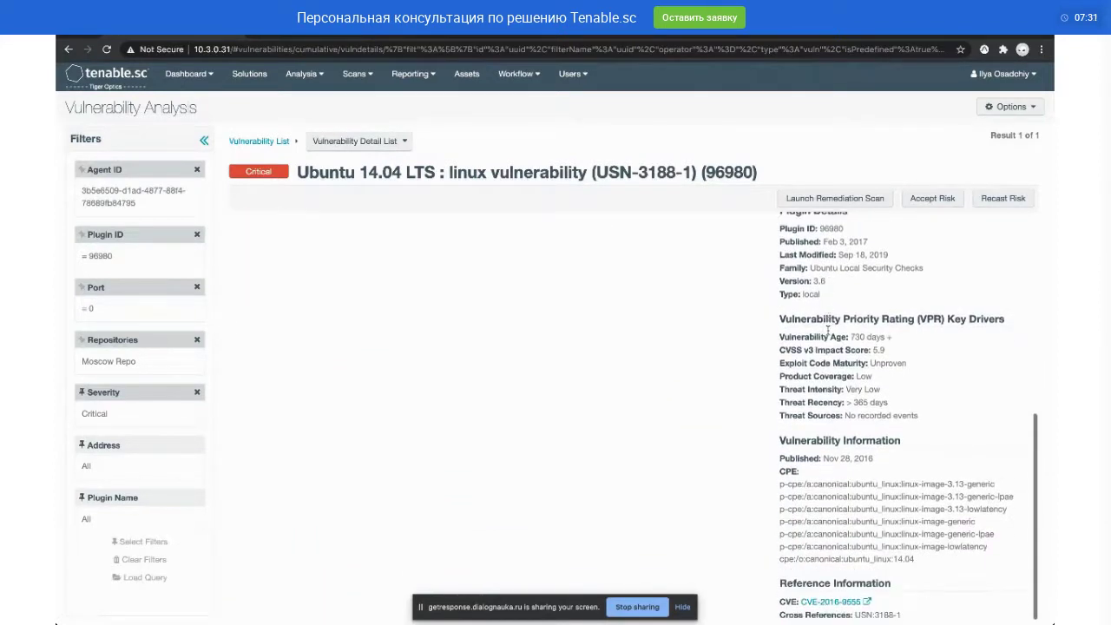
scroll(827, 330, down, 1)
- Compare the vulnerability's Vulnerability Priority Rating with its CVSS v3 Base Score in the risk information
scroll(820, 303, up, 6)
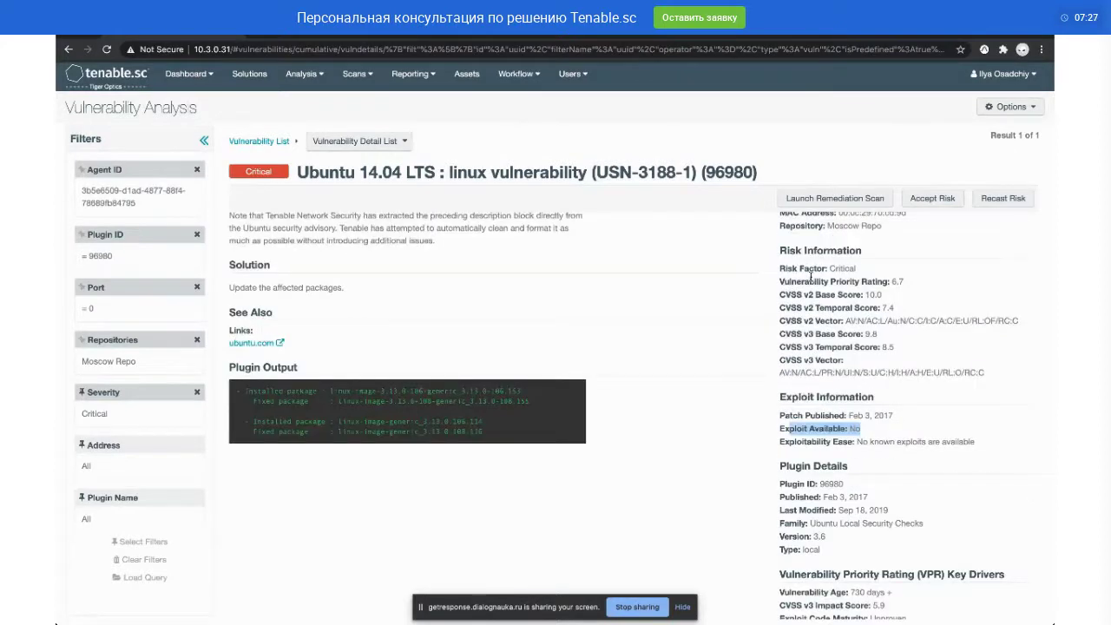
triple_click(810, 281)
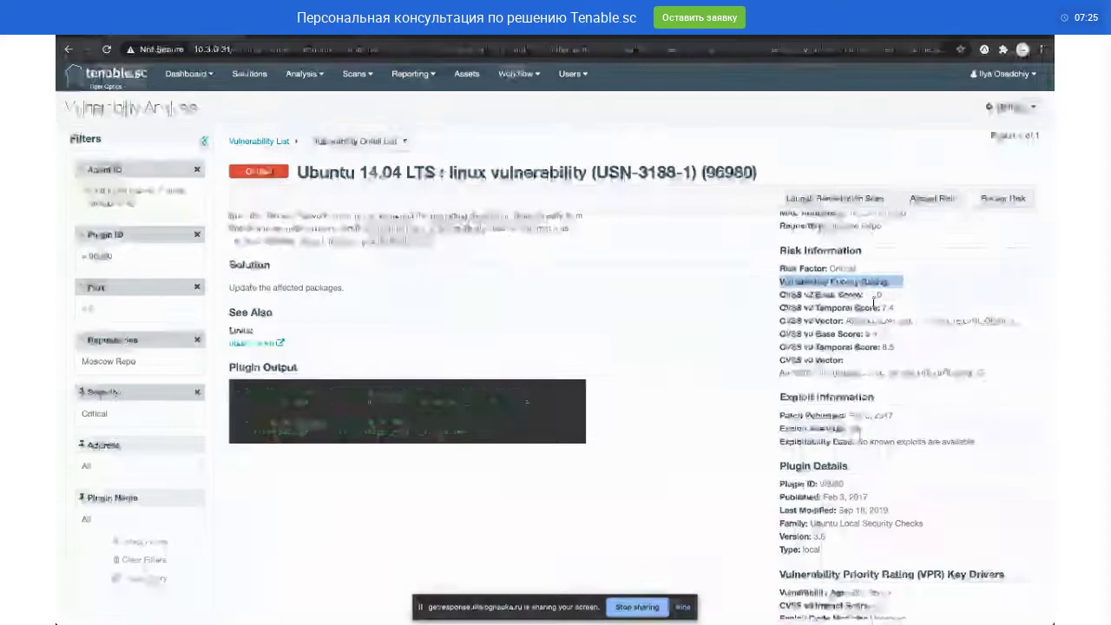
drag(864, 333, 887, 339)
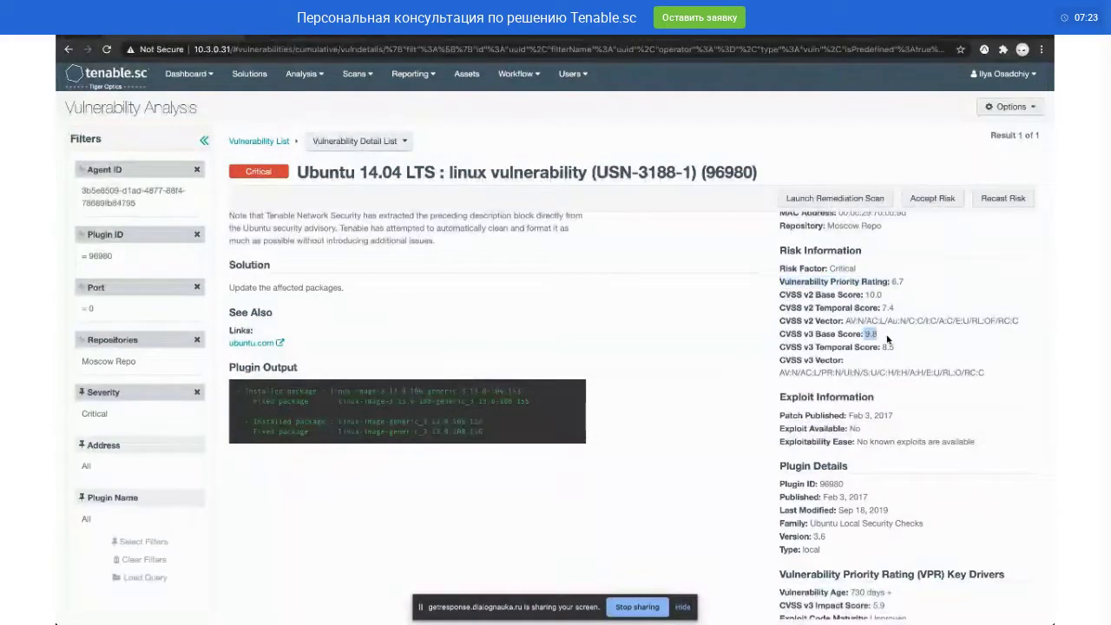
- Examine the vulnerability's VPR key drivers, including exploit code maturity, product coverage, threat recency and threat sources
scroll(887, 339, down, 4)
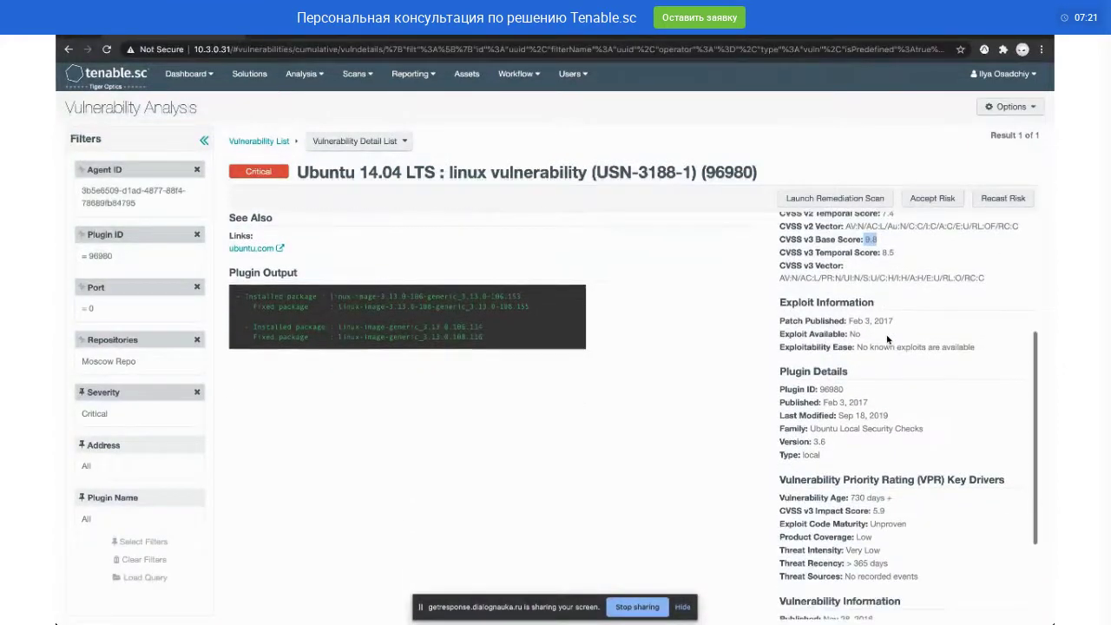
scroll(887, 339, down, 1)
drag(780, 337, 981, 349)
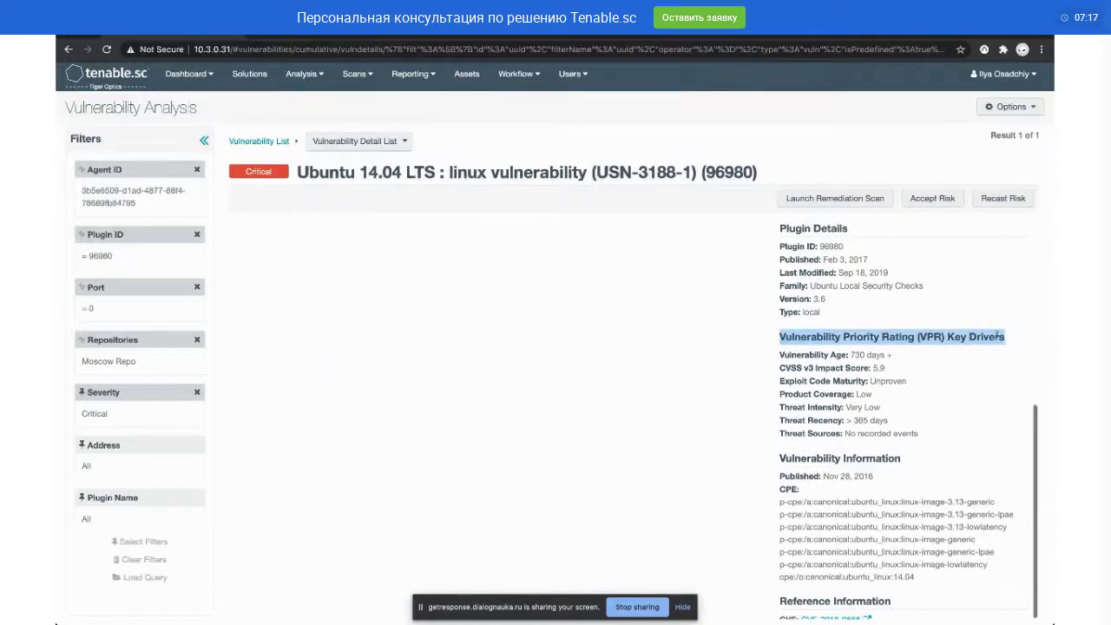
click(993, 336)
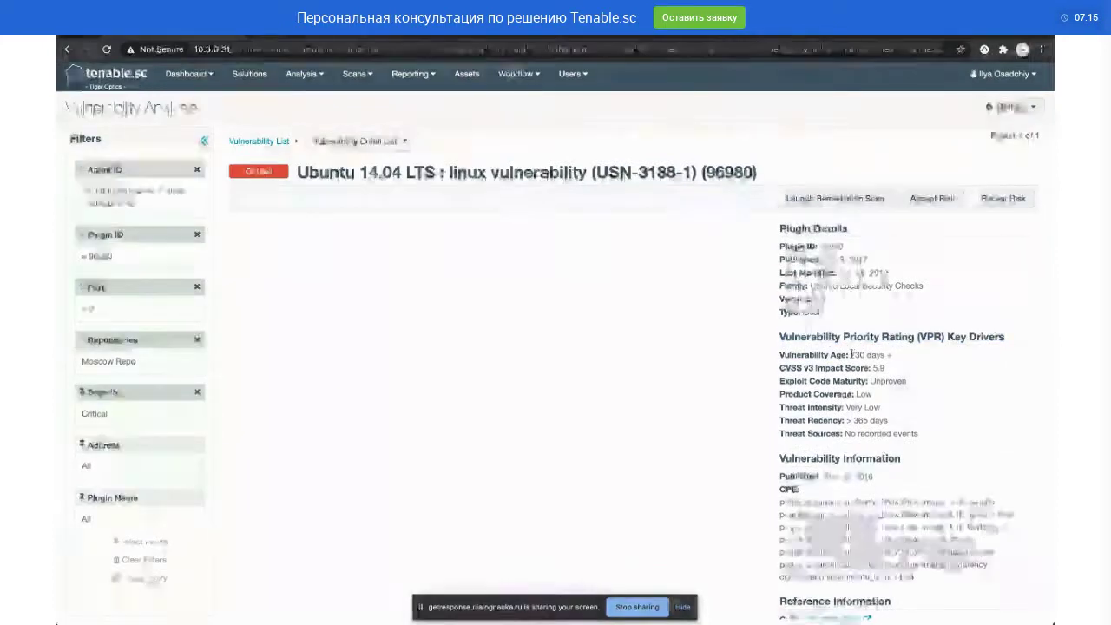
drag(849, 354, 905, 379)
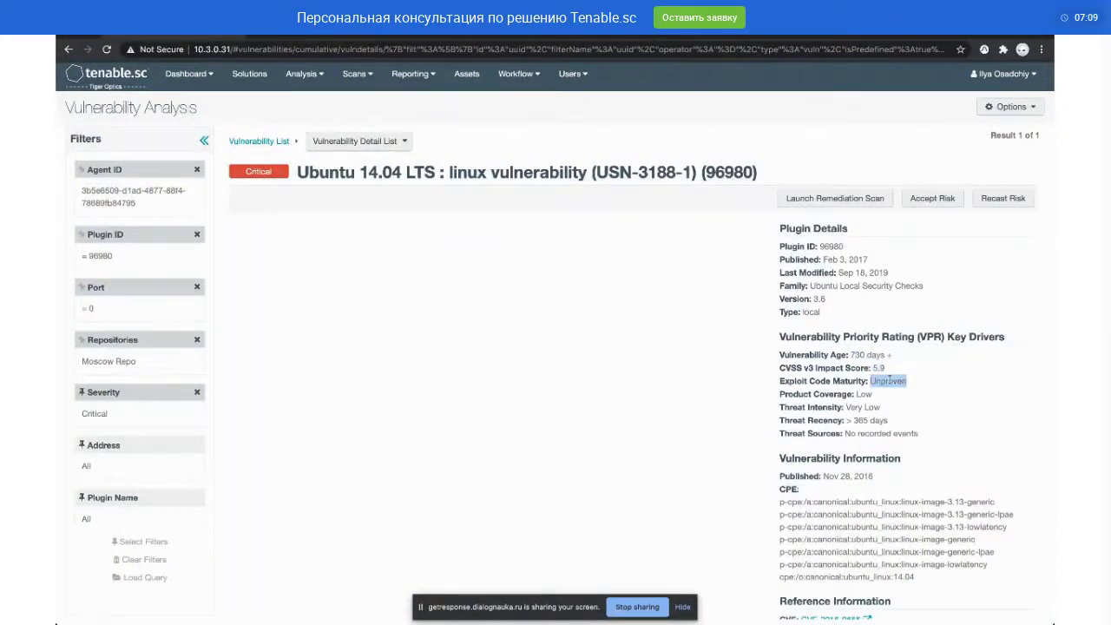
drag(856, 393, 871, 394)
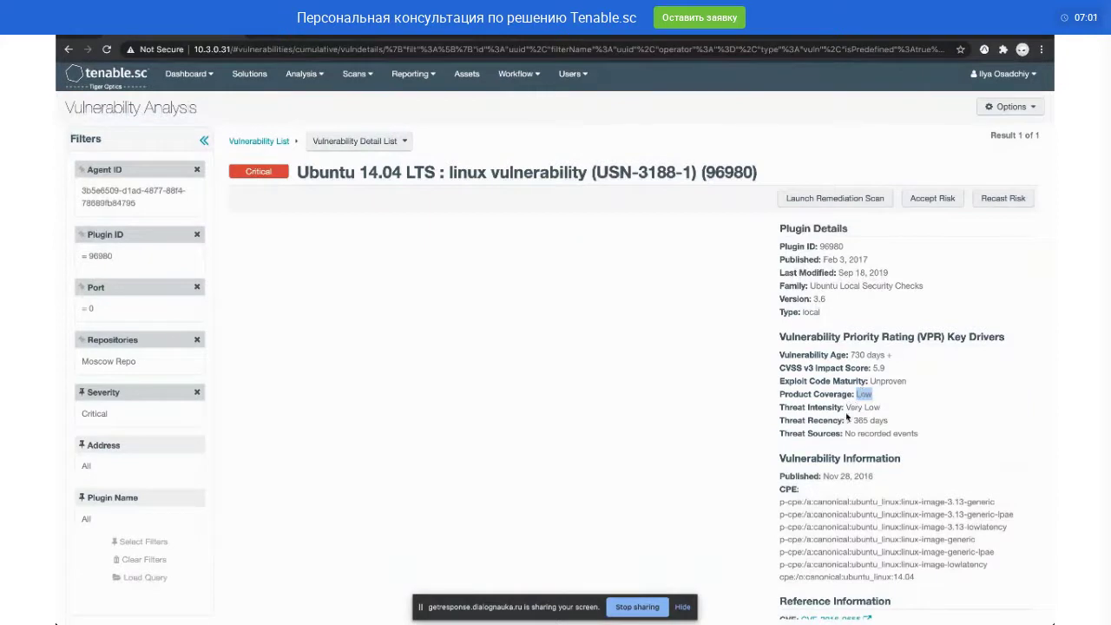
drag(845, 407, 885, 419)
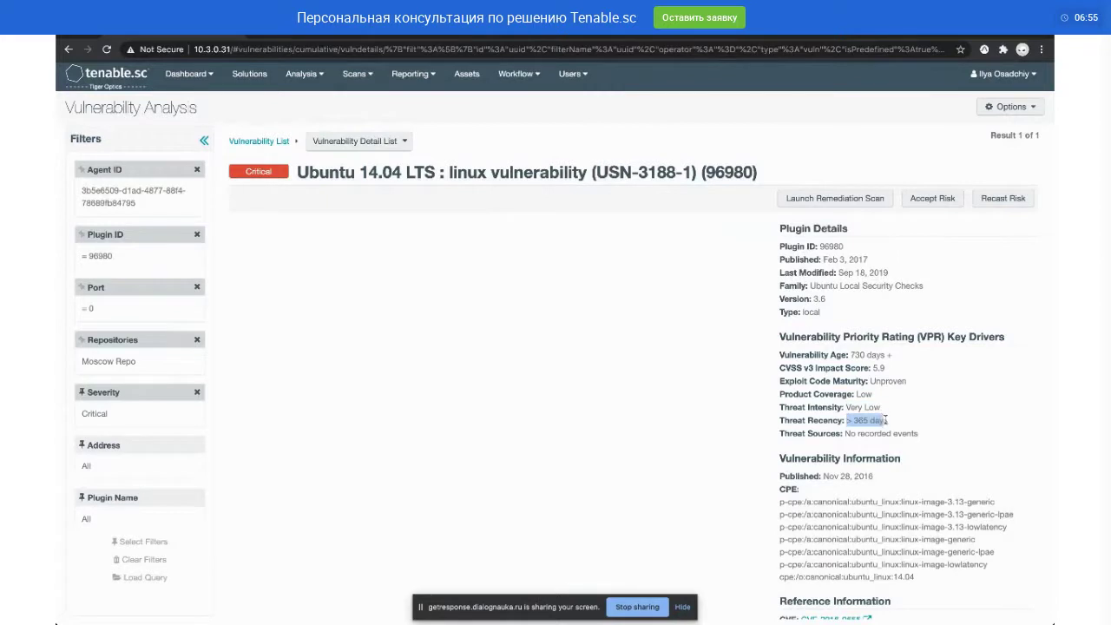
click(866, 429)
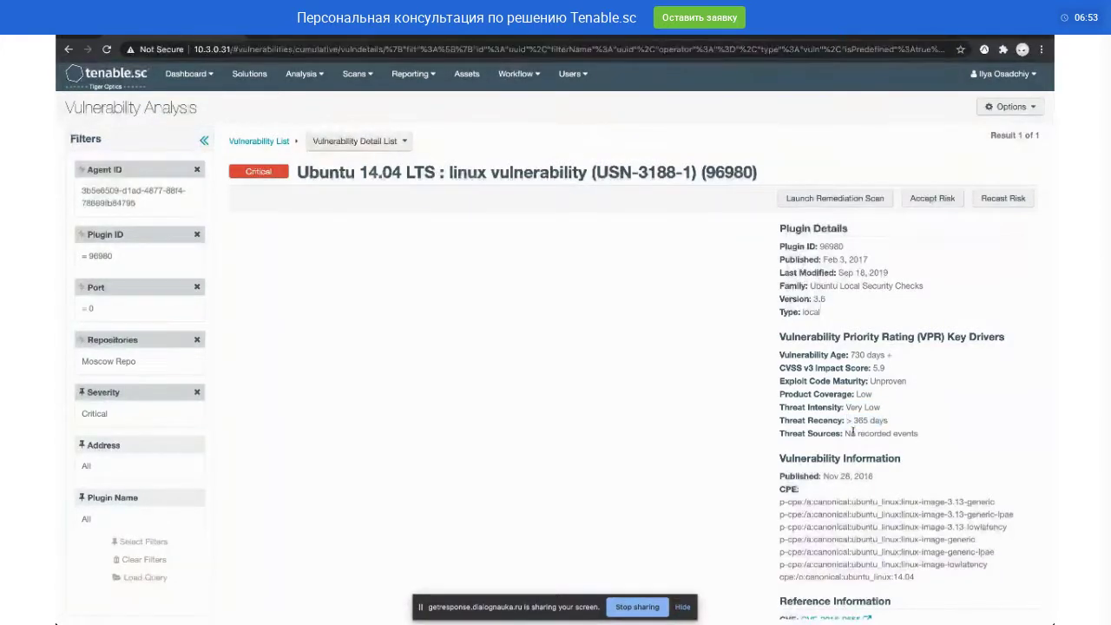
drag(842, 432, 918, 432)
click(842, 434)
drag(829, 434, 929, 441)
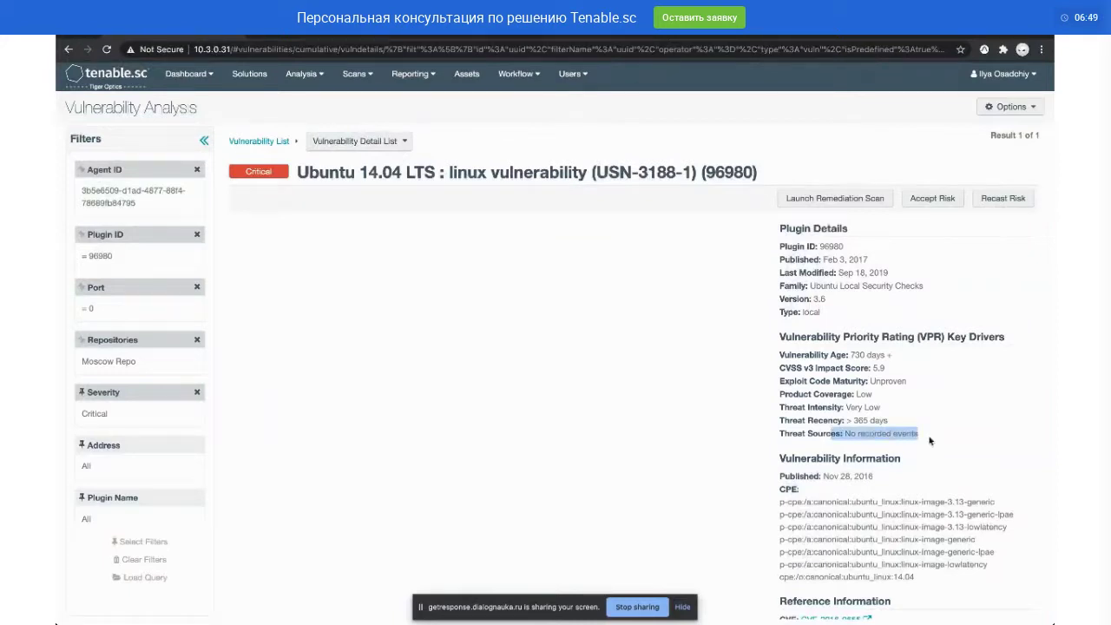
scroll(930, 440, down, 1)
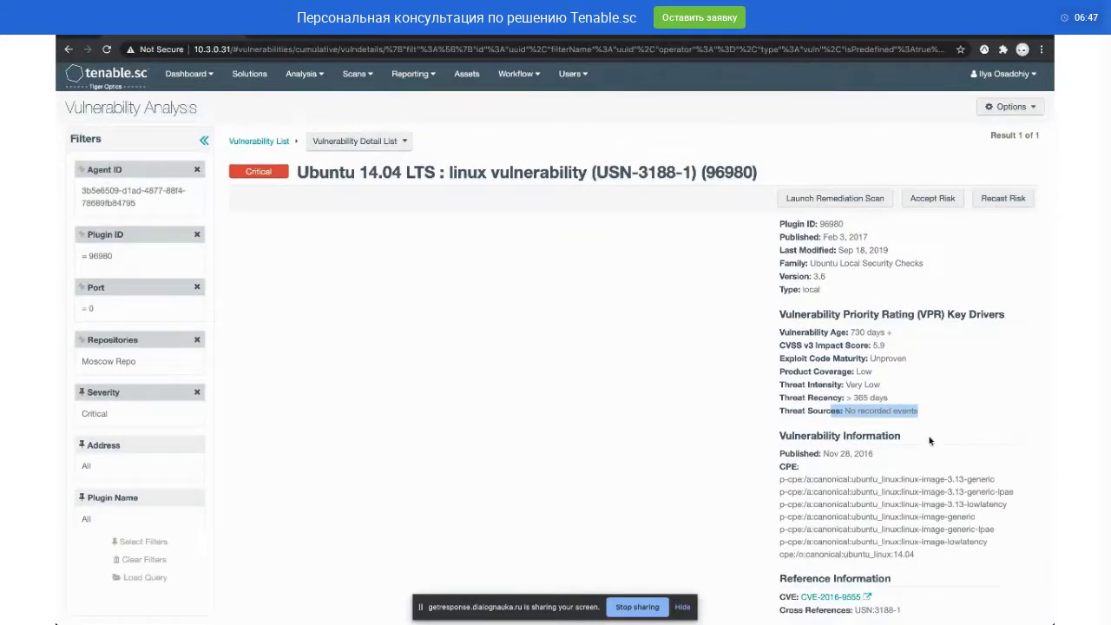
- Review the risk scores against the VPR key drivers in the vulnerability's details
scroll(930, 441, up, 5)
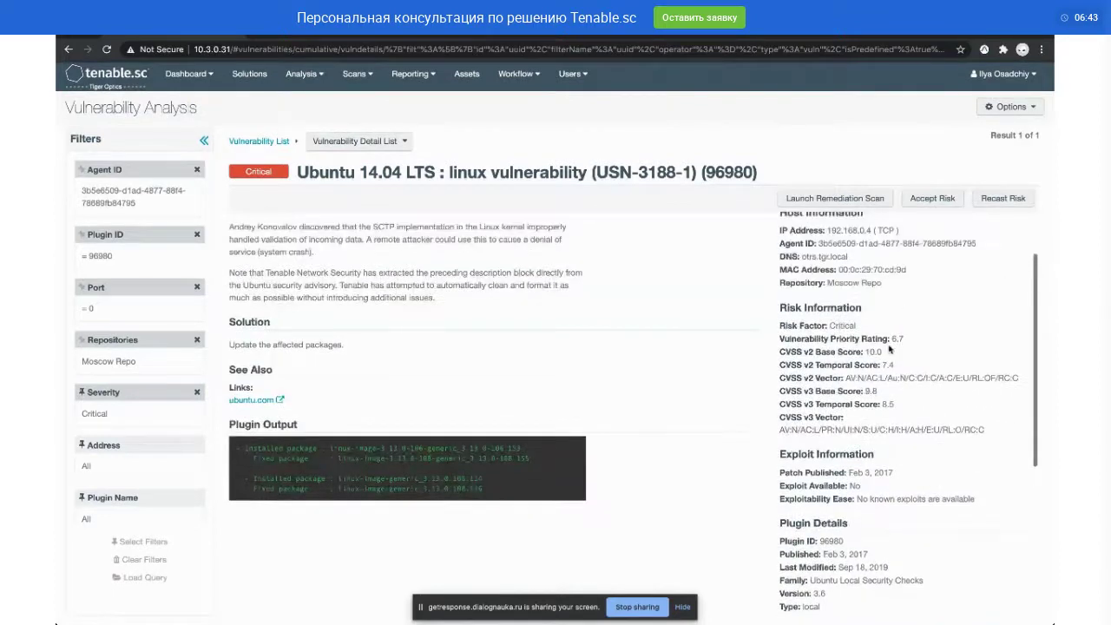
scroll(902, 338, down, 5)
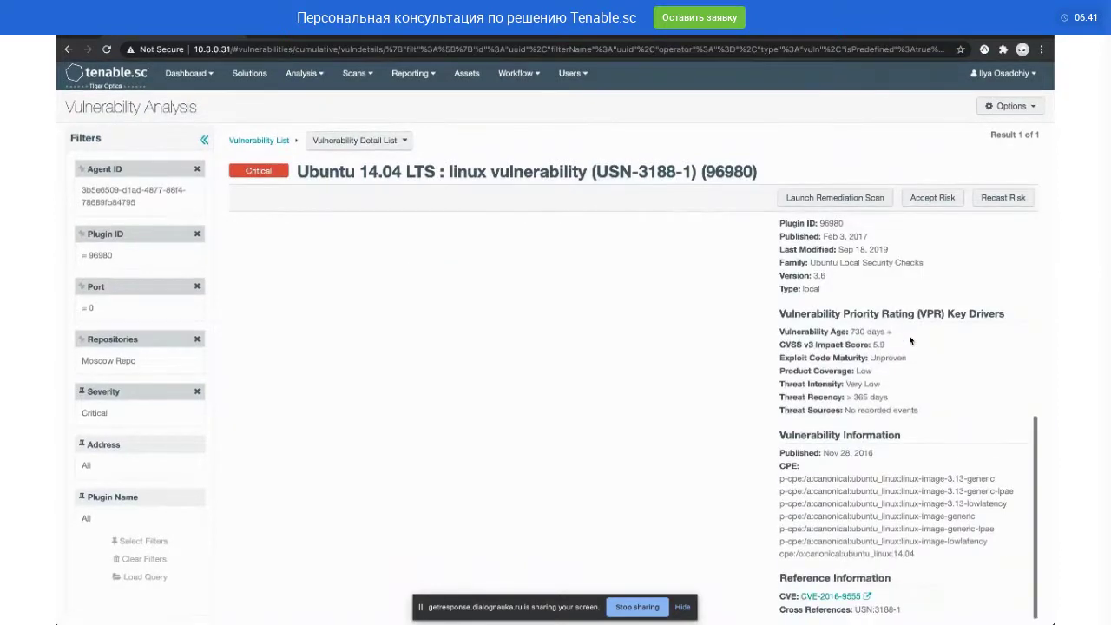
scroll(910, 340, up, 1)
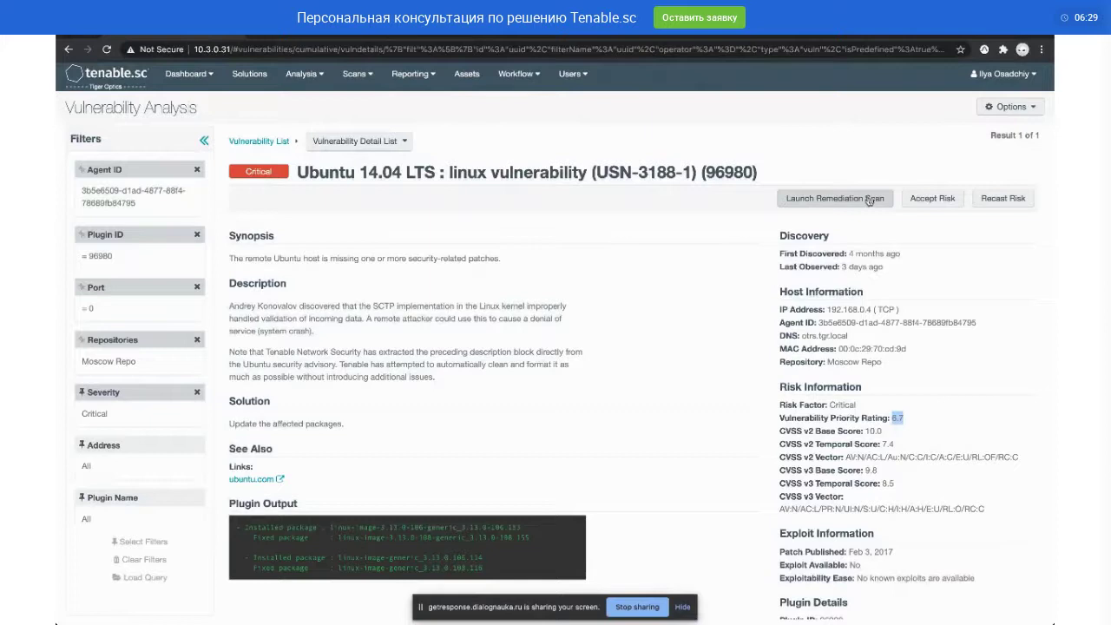
- View the remediation scan setup for plugin 96980, including its targets, and leave it without launching the scan
click(850, 203)
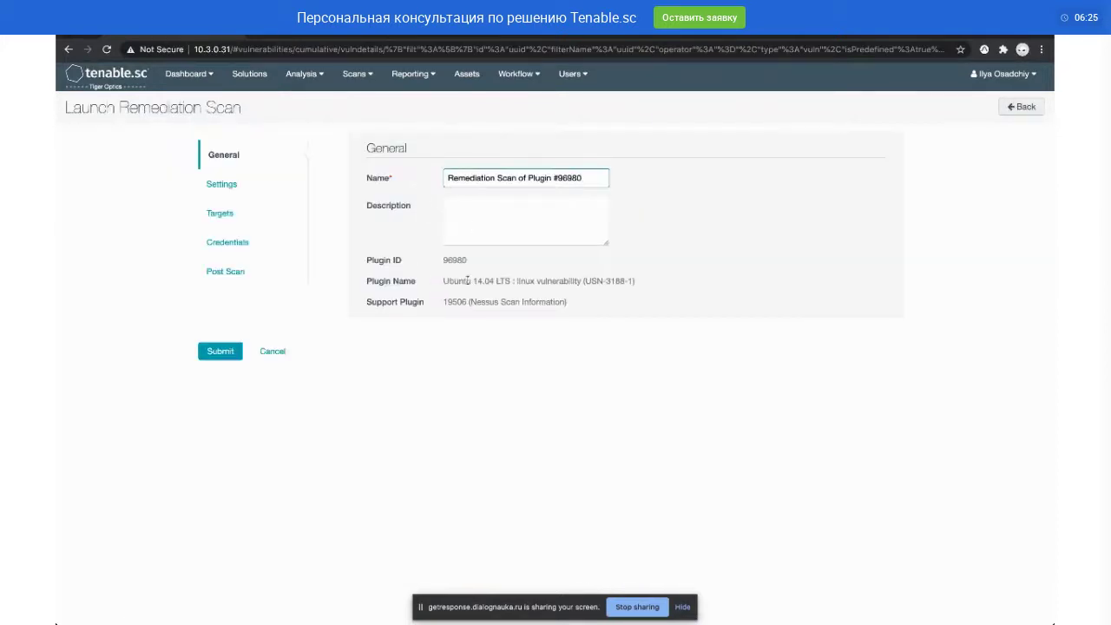
click(219, 213)
click(70, 49)
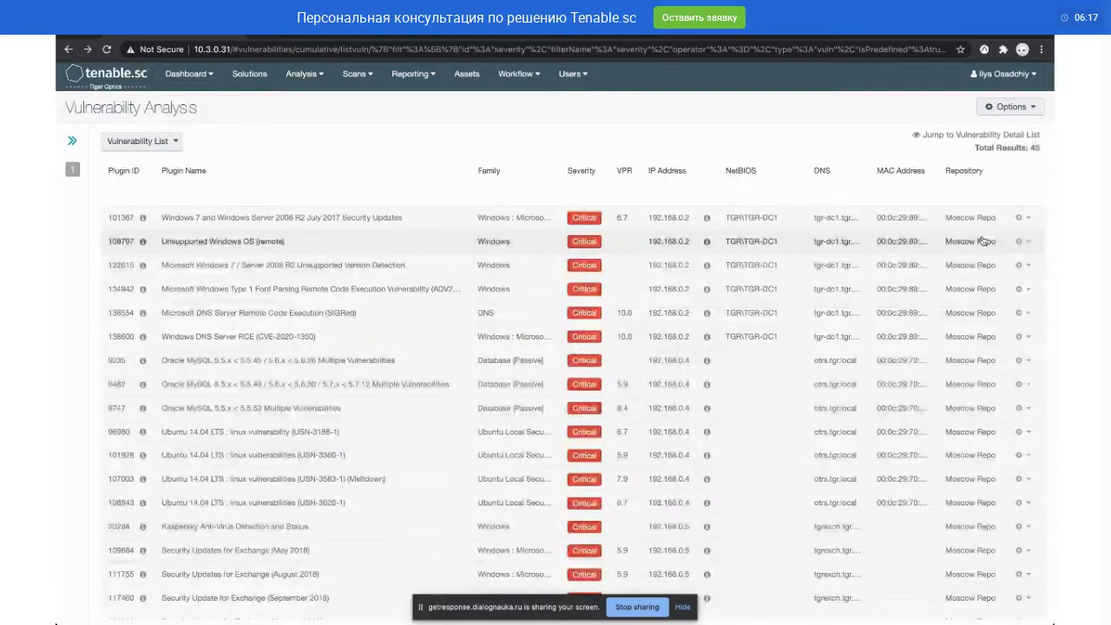
- Reopen the Ubuntu USN-3188-1 vulnerability, try an Accept Risk rule expiring 10/22/2020, and close the form without submitting
click(248, 443)
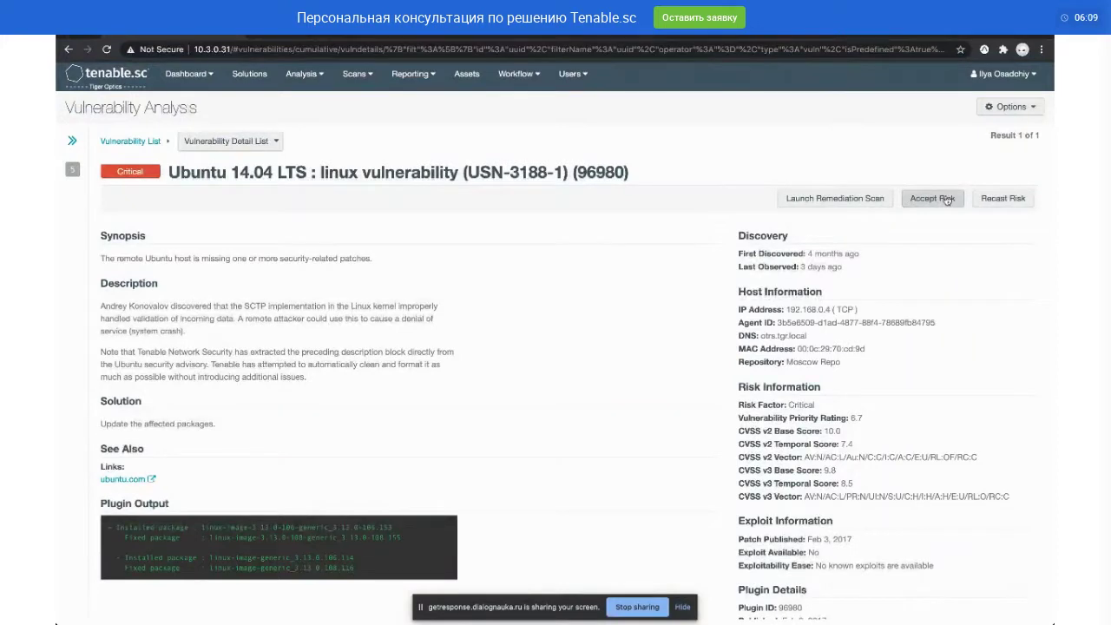
click(947, 200)
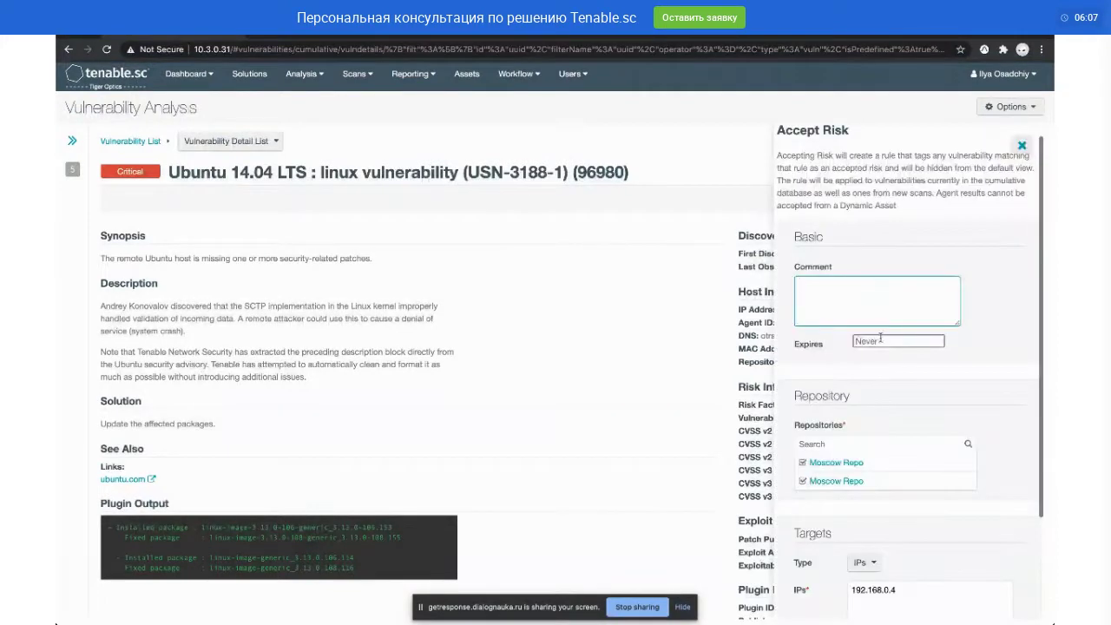
click(880, 338)
click(957, 441)
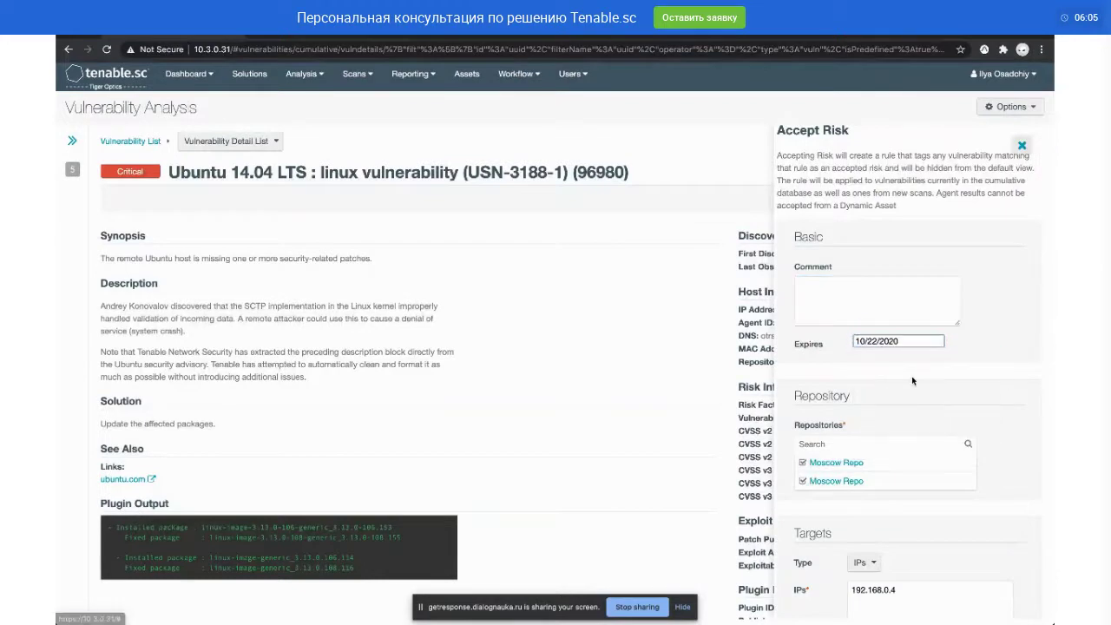
scroll(915, 379, down, 2)
scroll(830, 339, up, 2)
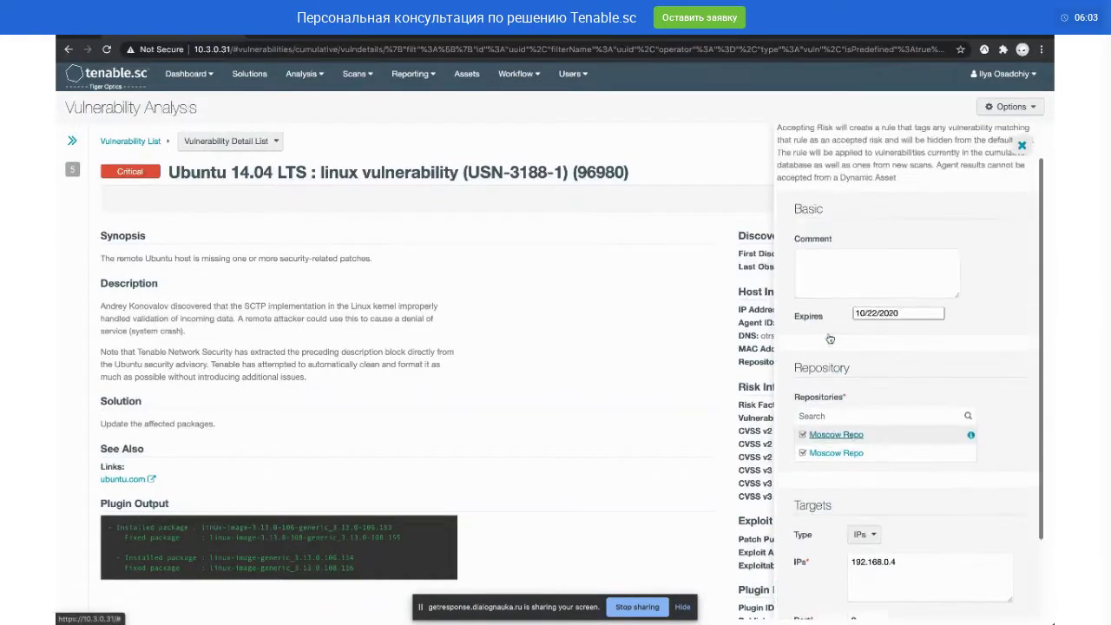
scroll(829, 339, up, 1)
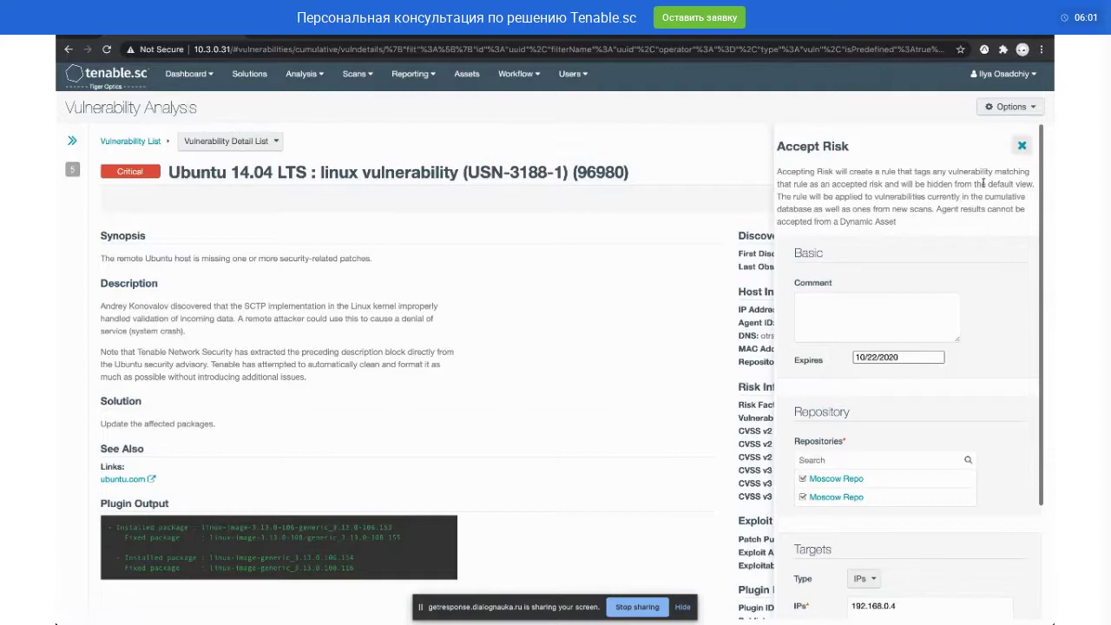
click(1021, 146)
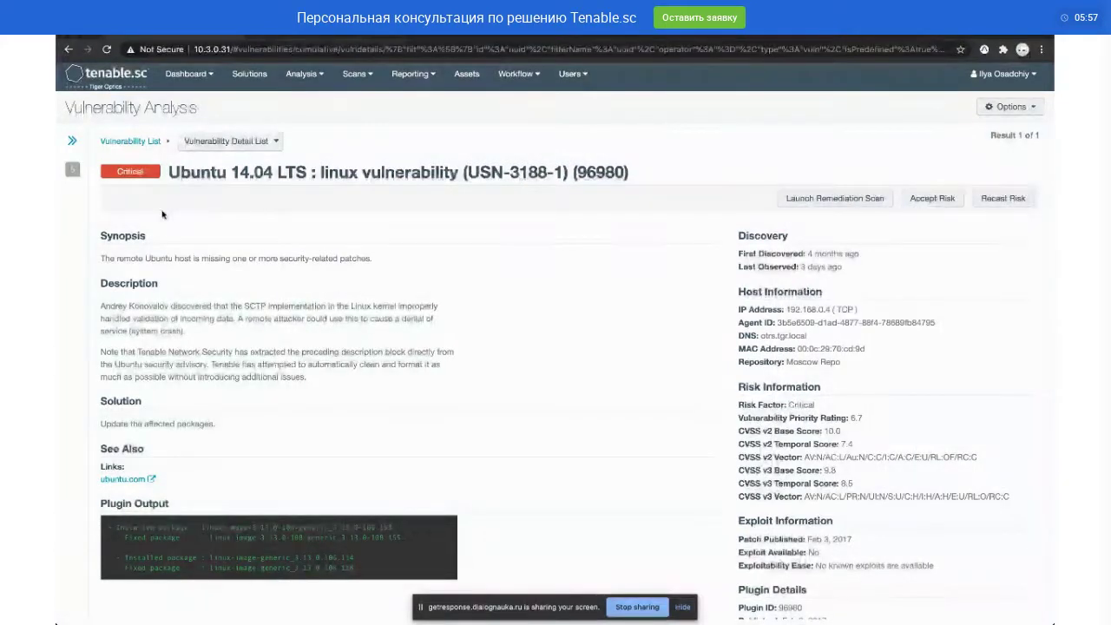
- Try a Recast Risk rule with the new severity Low, review its repository and target settings, and cancel it
click(1003, 198)
click(888, 282)
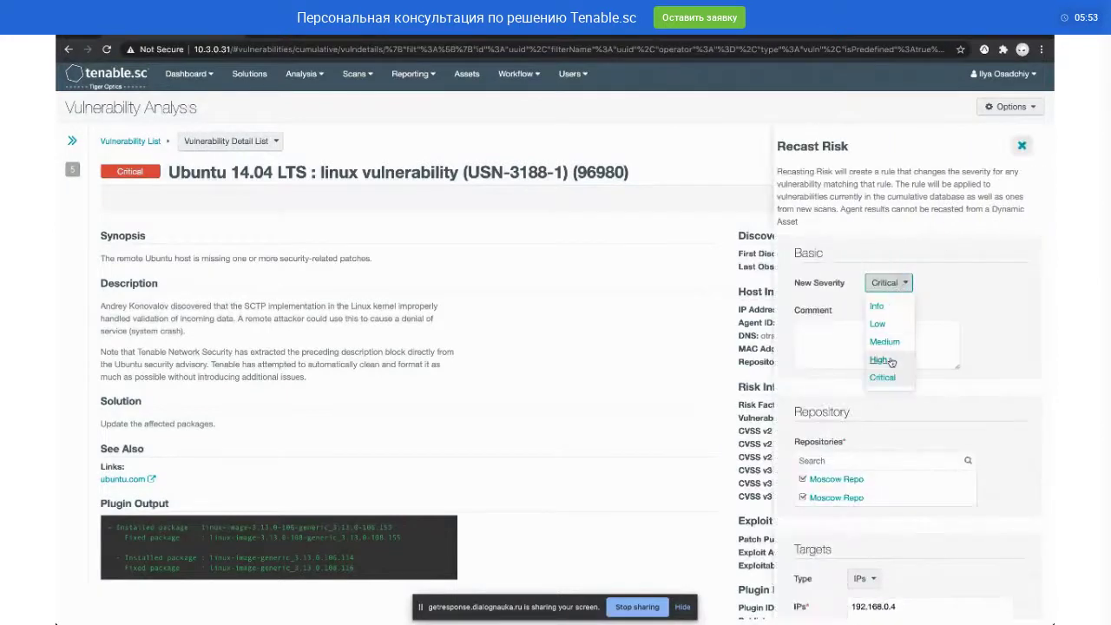
scroll(891, 361, down, 1)
click(884, 295)
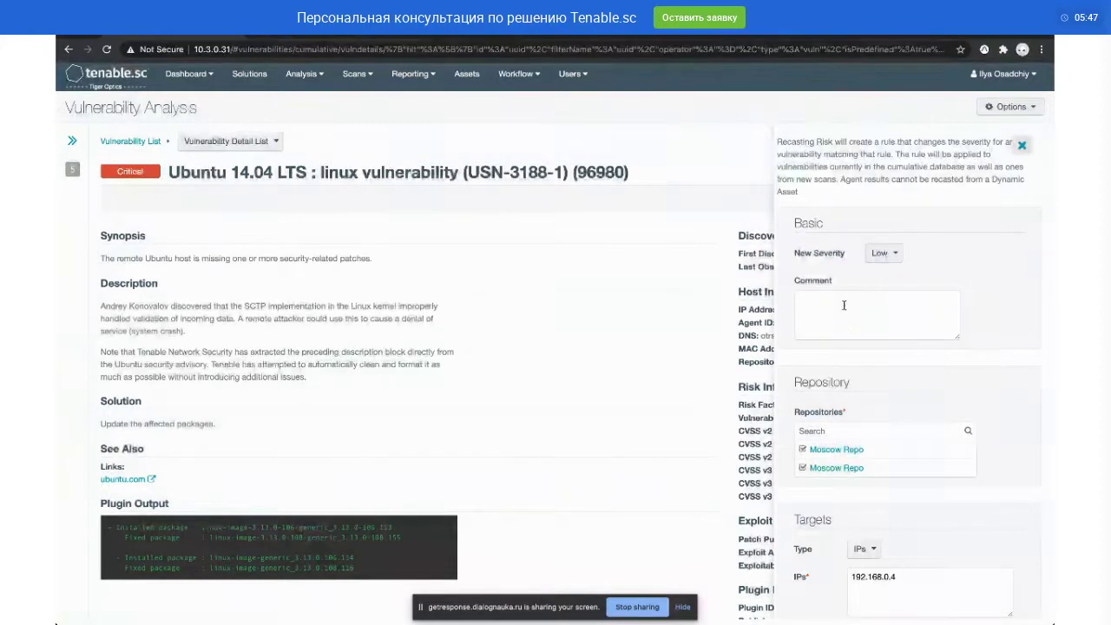
scroll(832, 319, down, 3)
click(811, 590)
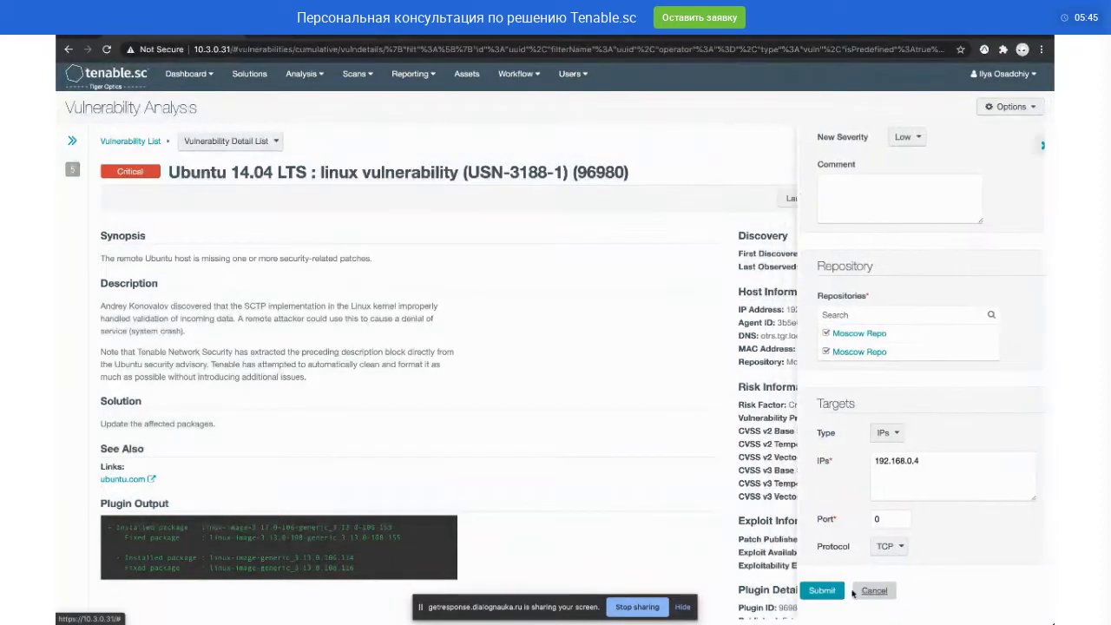
- Open the Fix CentOS 7 kernel (CESA-2020:3220) solution and examine its affected hosts, vulnerabilities, VPR and CVSS v3 figures
click(303, 76)
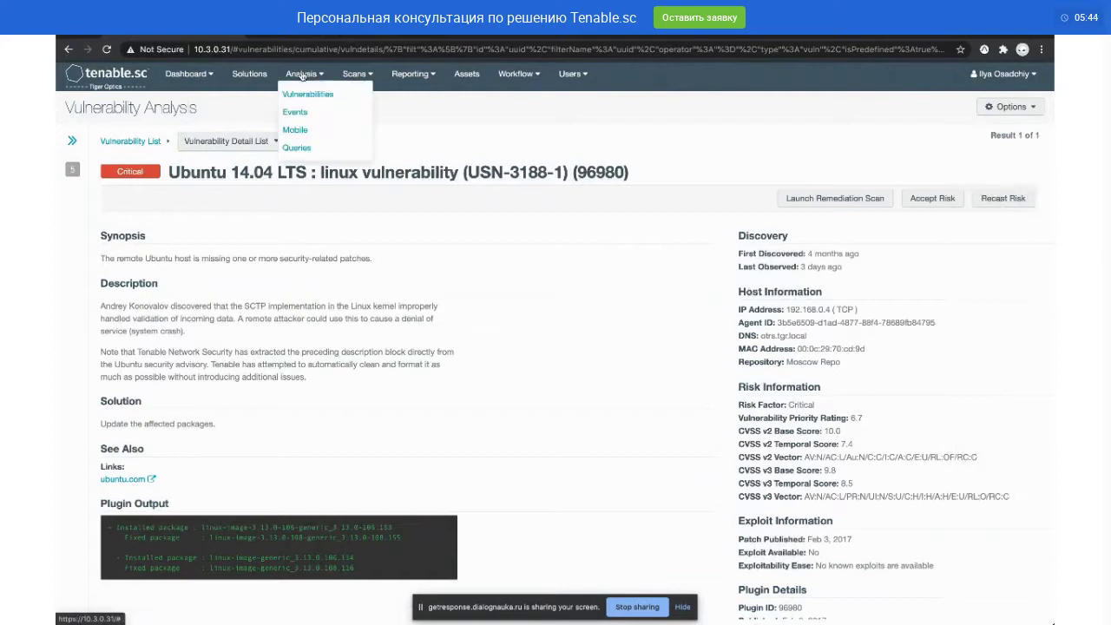
click(243, 76)
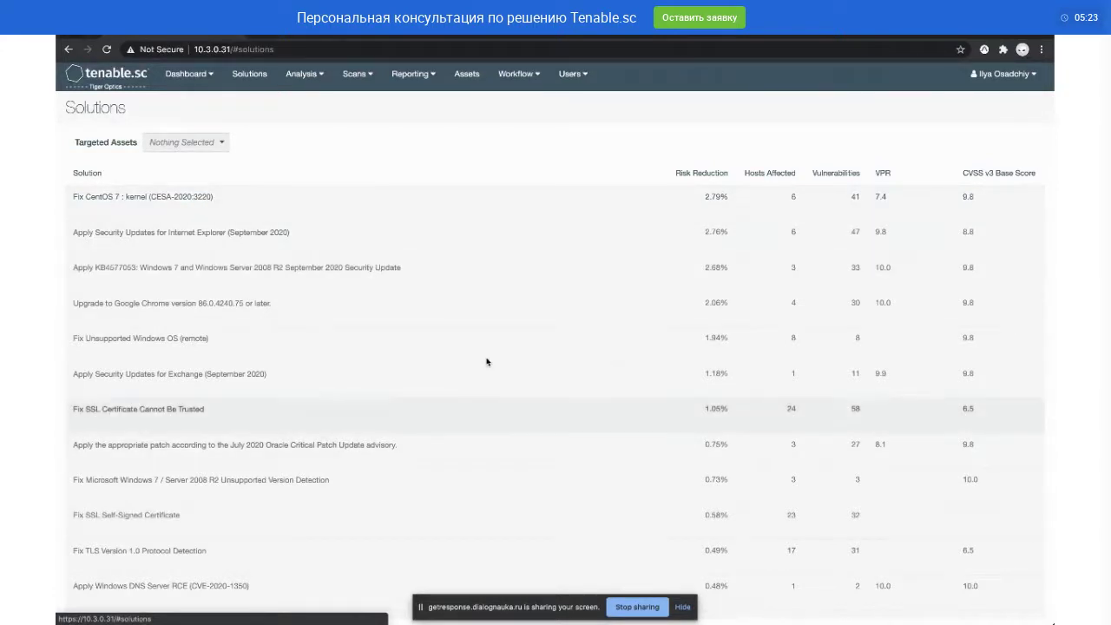
click(710, 210)
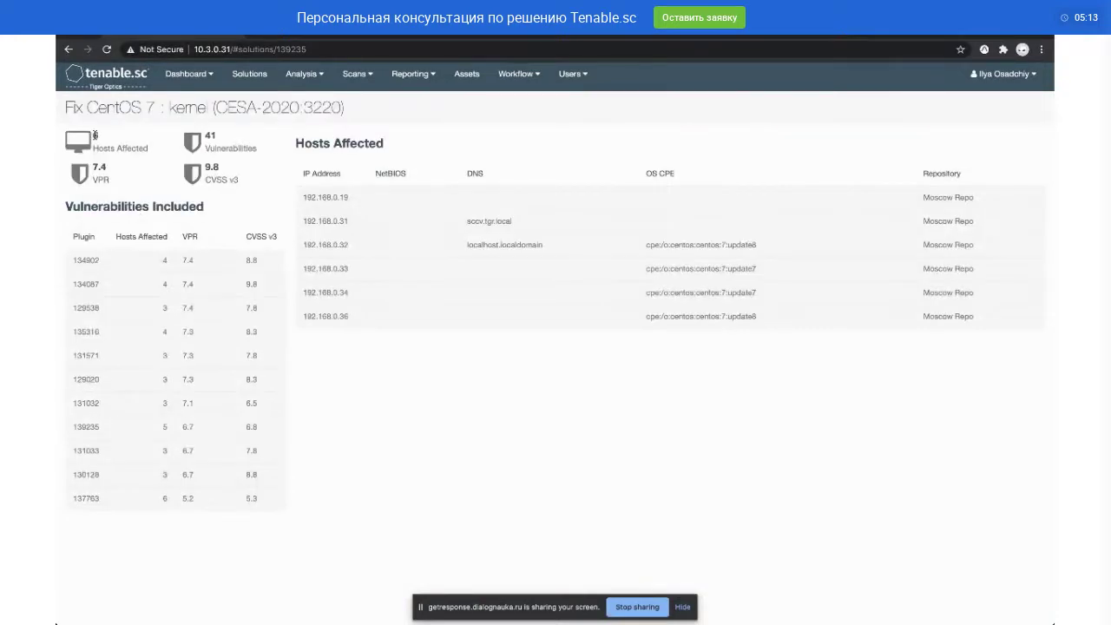
double_click(96, 135)
drag(206, 134, 234, 137)
click(91, 174)
drag(206, 165, 263, 179)
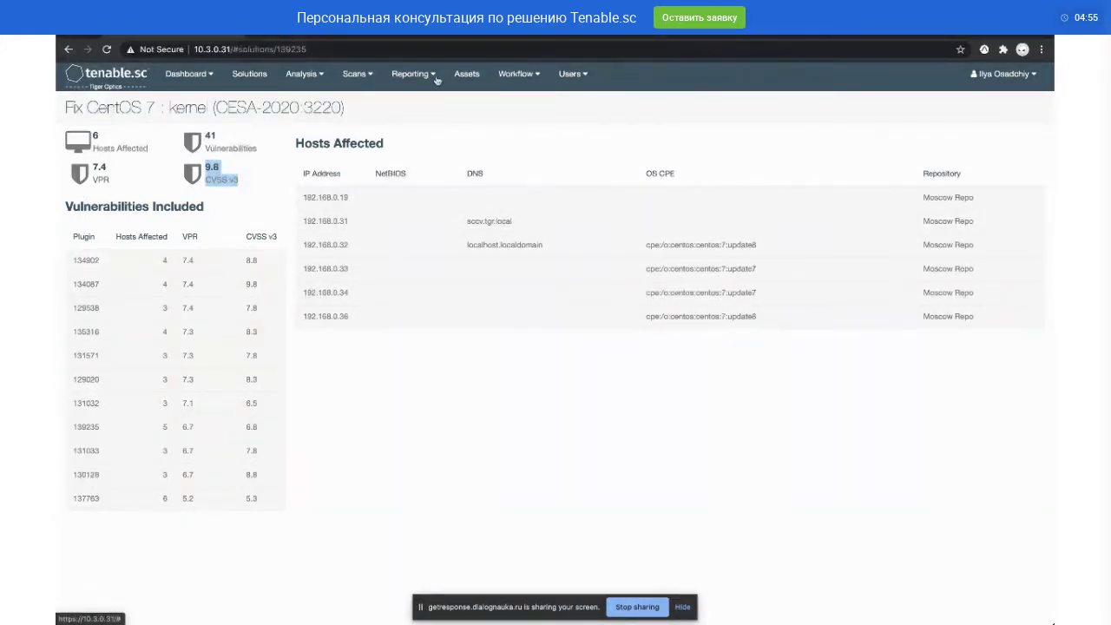
- Return to the Vulnerability Overview dashboard and look over the available scan options
click(194, 76)
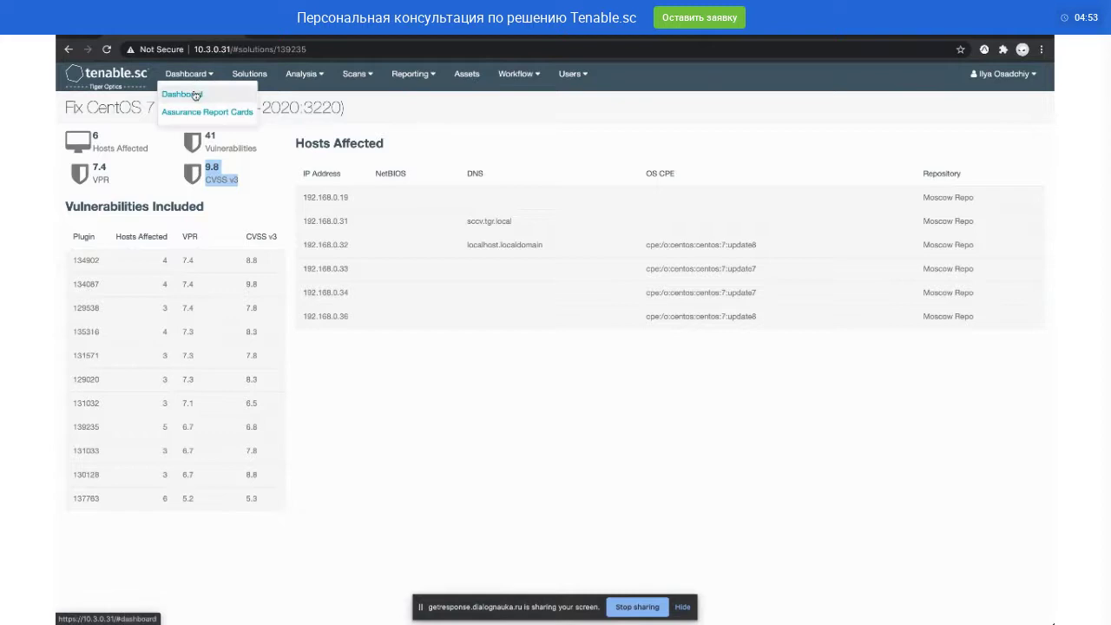
click(195, 94)
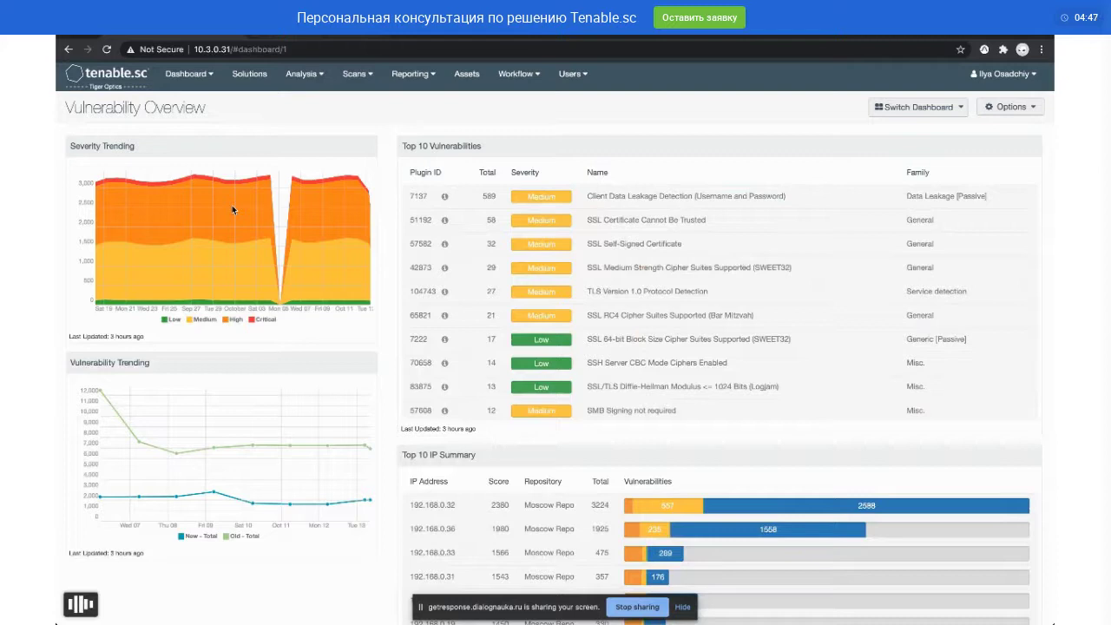
click(357, 73)
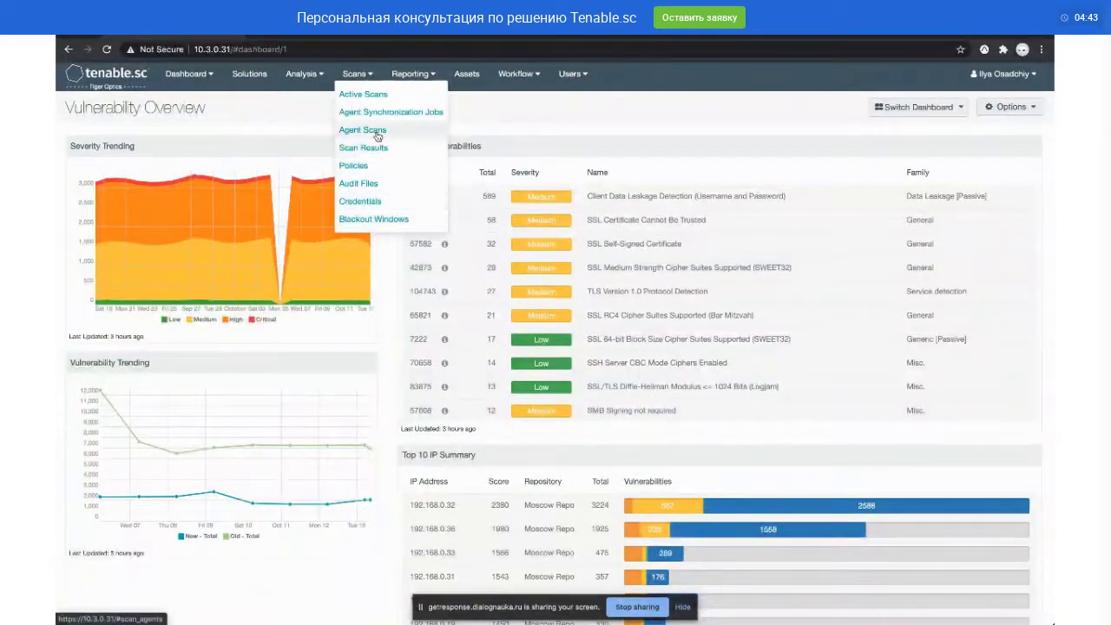
click(289, 114)
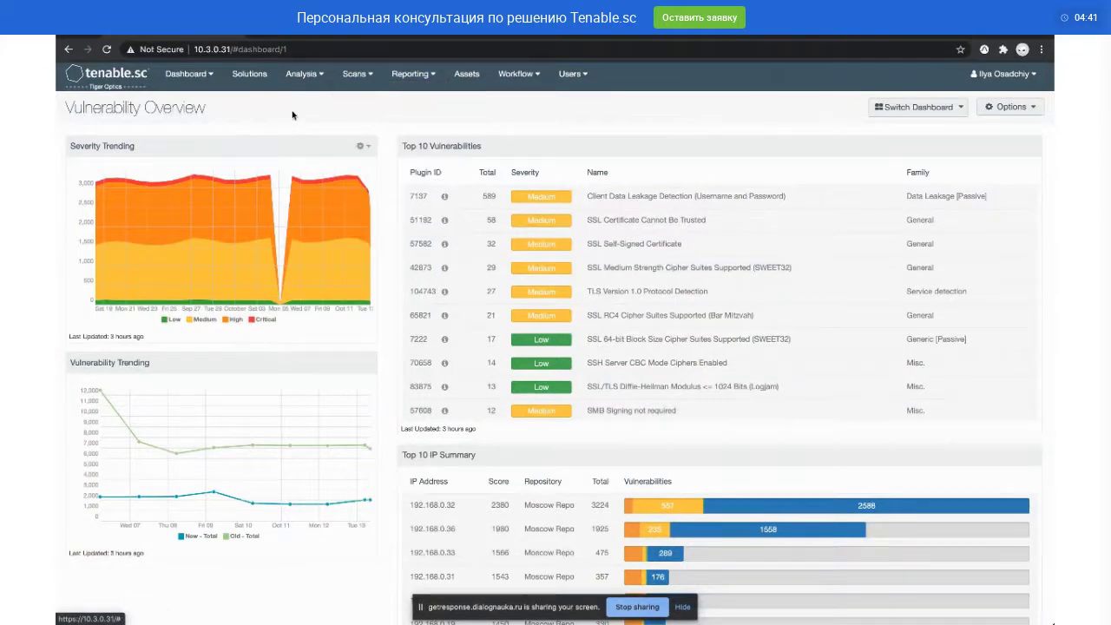
- In the IP Summary, inspect the system information and asset groups of host 192.168.0.4, and open its vulnerability list
click(354, 43)
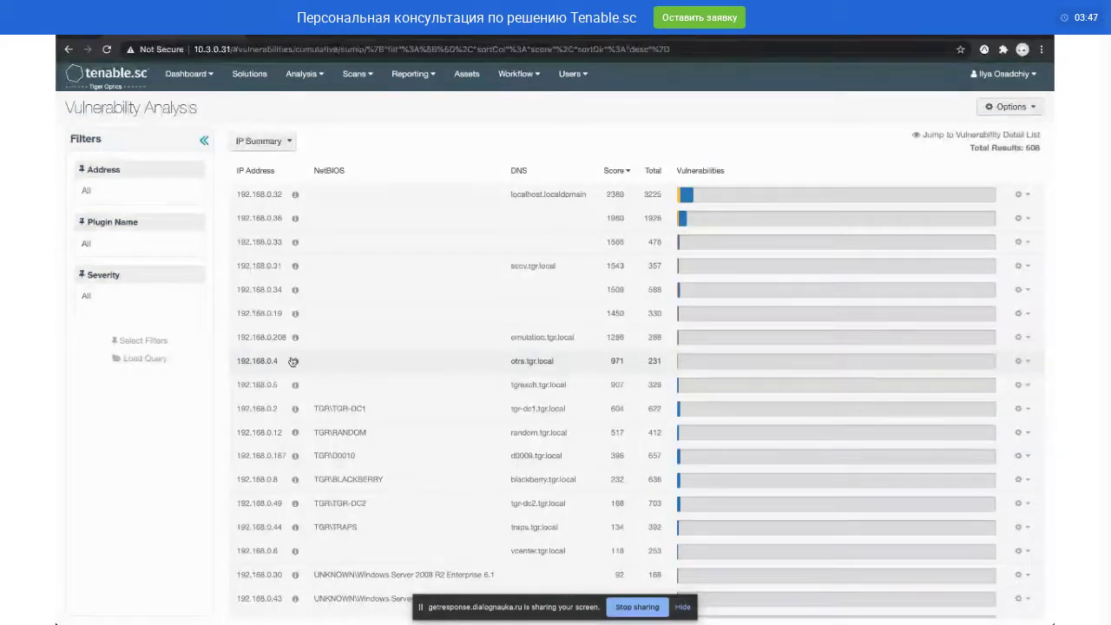
click(294, 361)
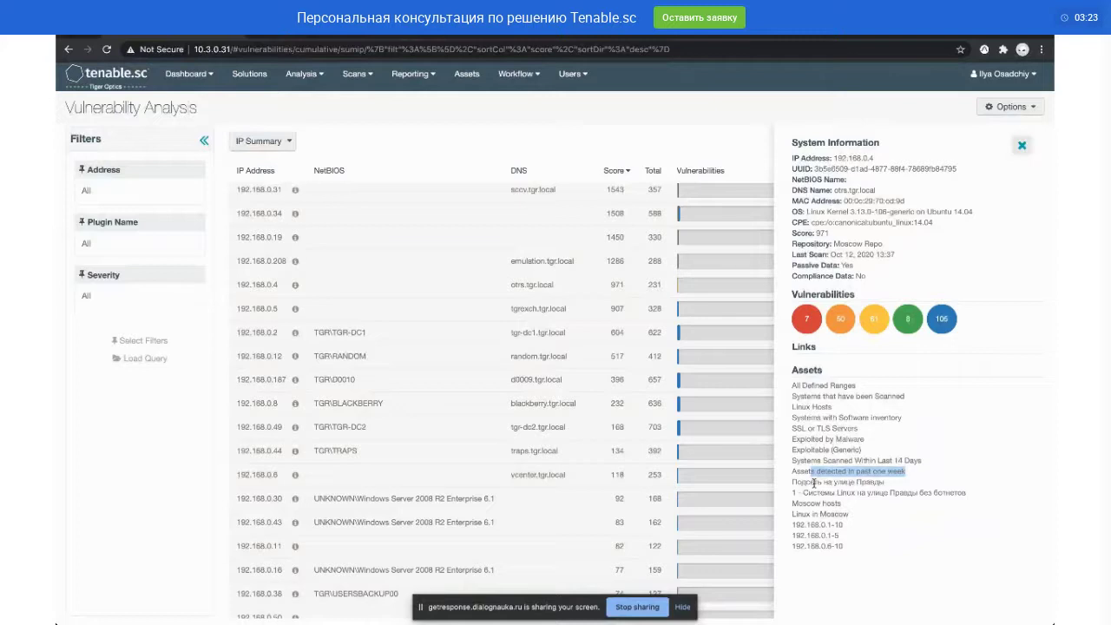
click(814, 482)
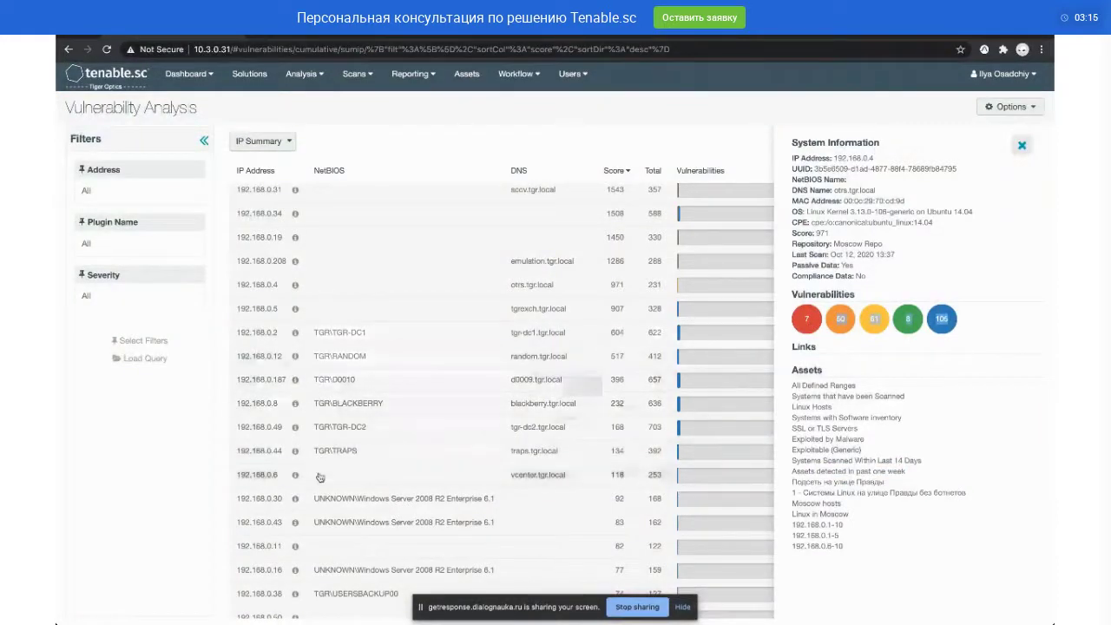
click(335, 294)
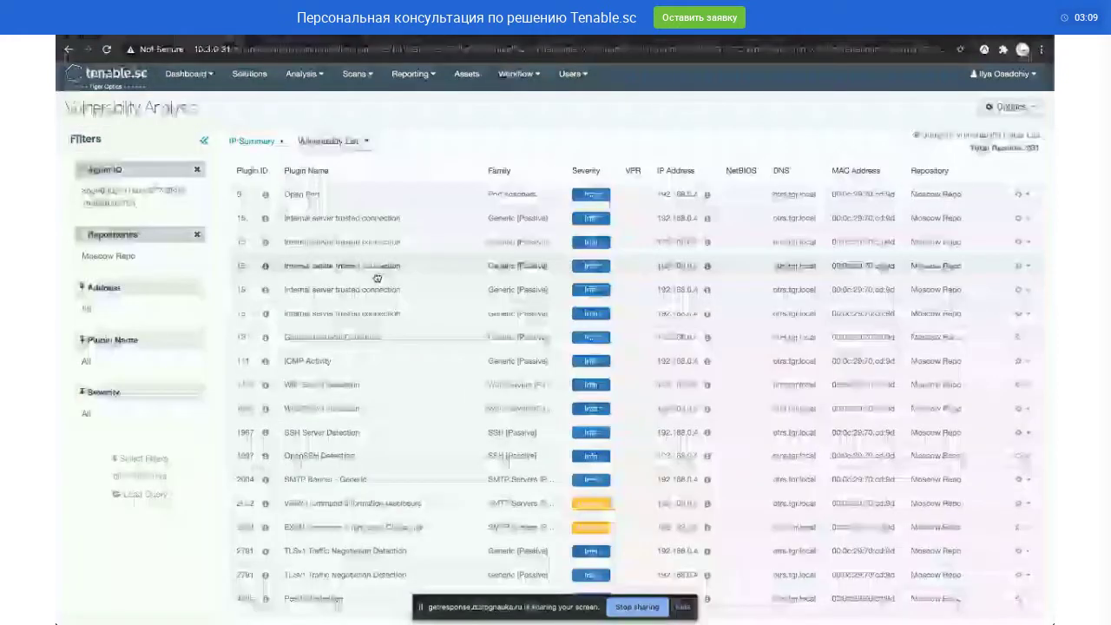
- Look through the vulnerability list of host 192.168.0.4, check the webinar page's chat, and return to Tenable.sc
scroll(377, 276, down, 10)
scroll(377, 276, down, 5)
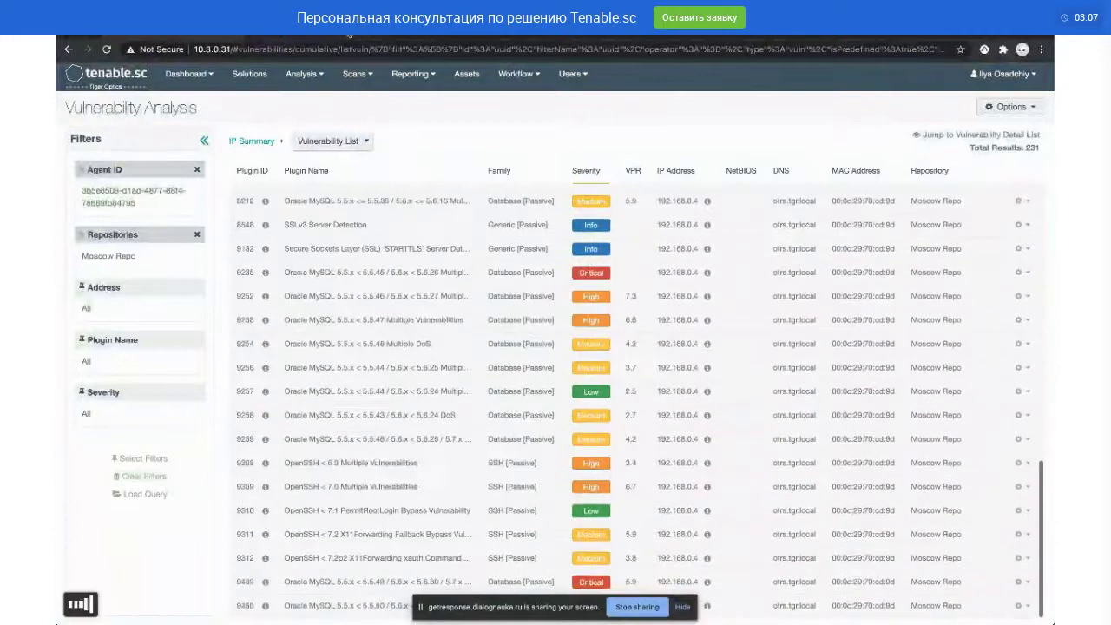
key(alt+Tab)
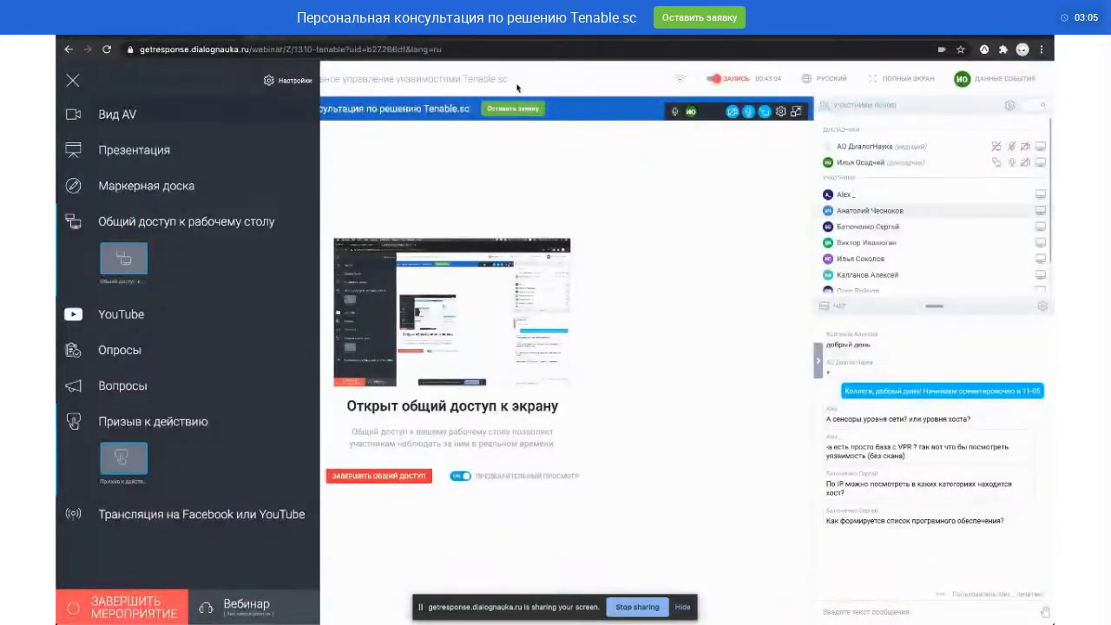
click(209, 35)
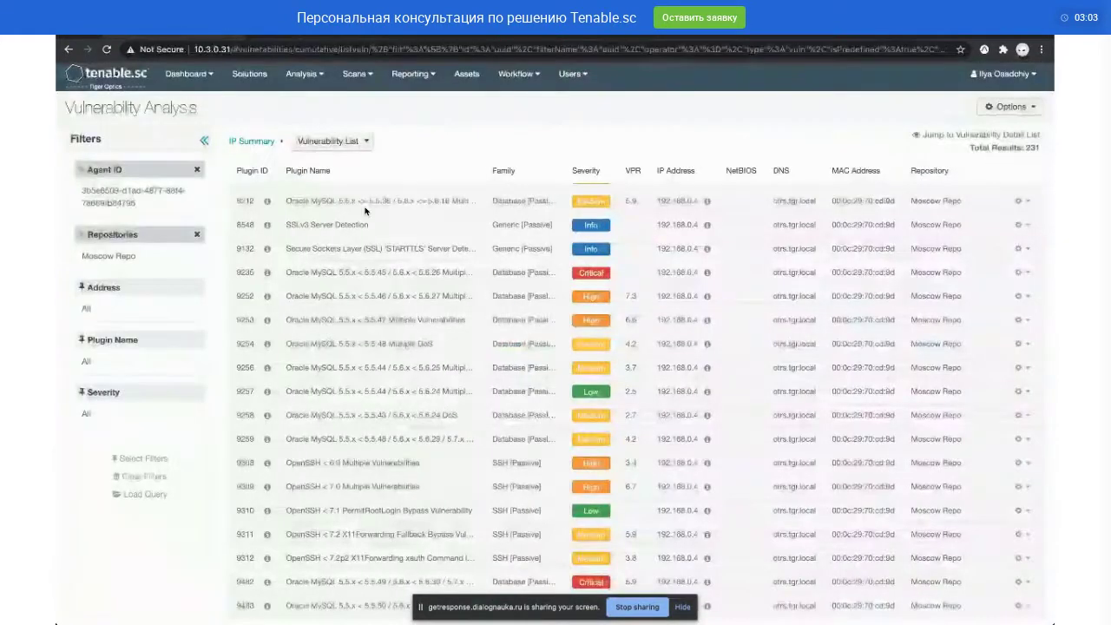
- Switch the host's vulnerability analysis to the List Software view and look through its installed packages
click(310, 141)
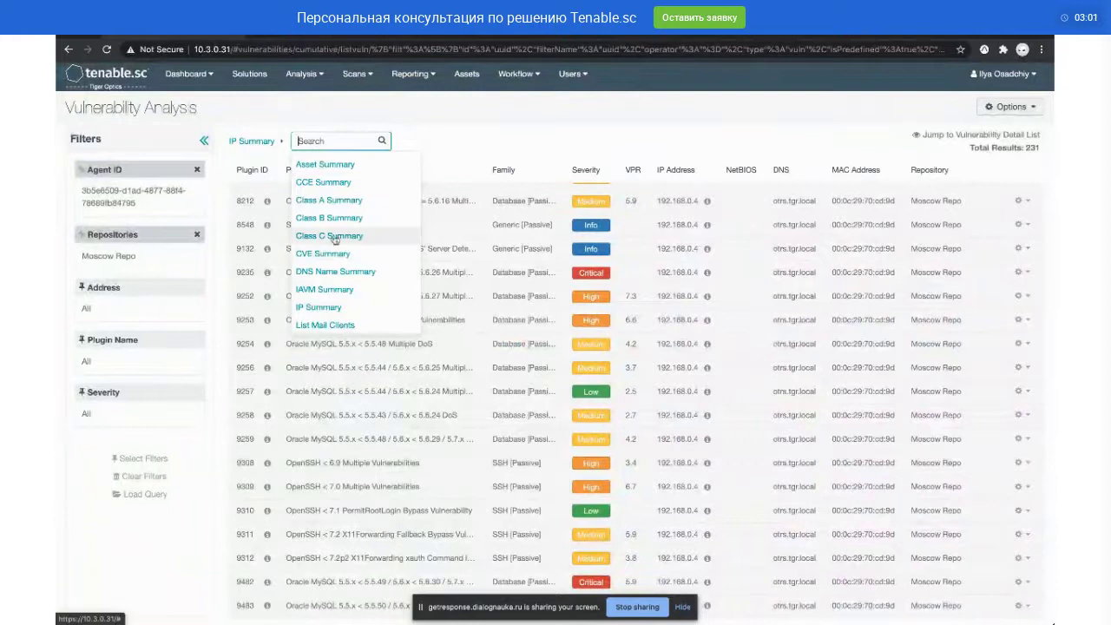
scroll(334, 240, down, 3)
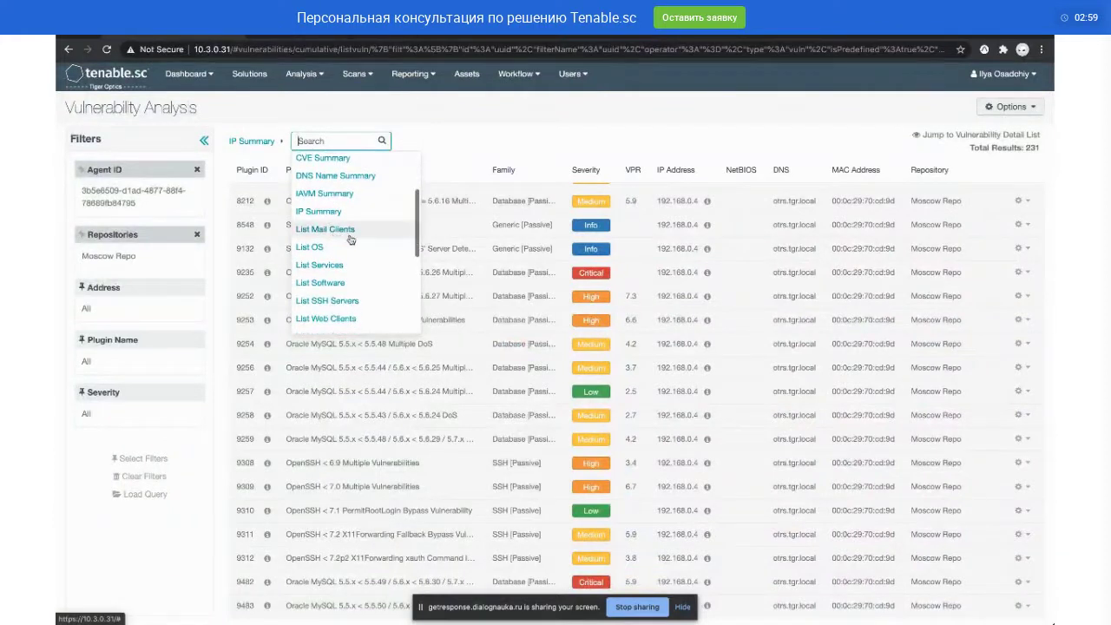
scroll(347, 248, down, 1)
click(350, 249)
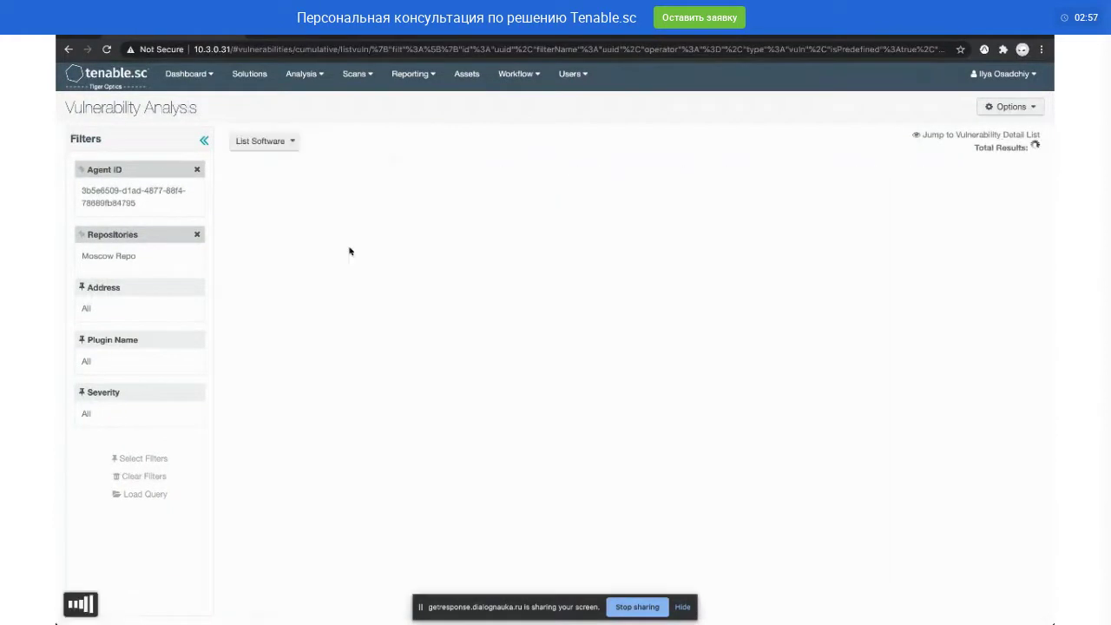
scroll(363, 312, down, 5)
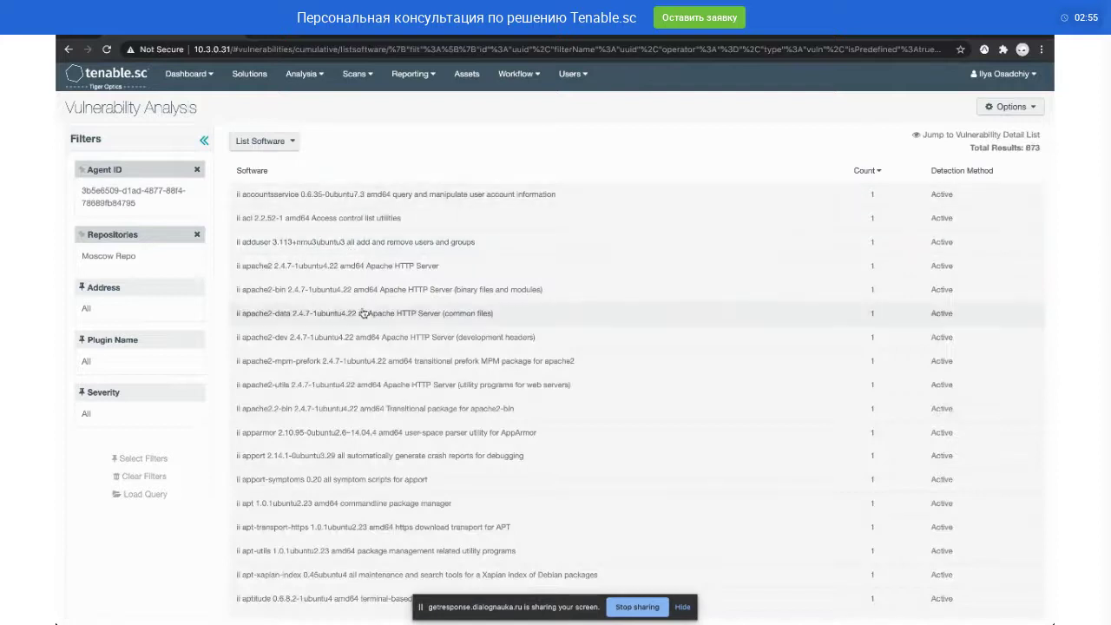
scroll(363, 312, down, 7)
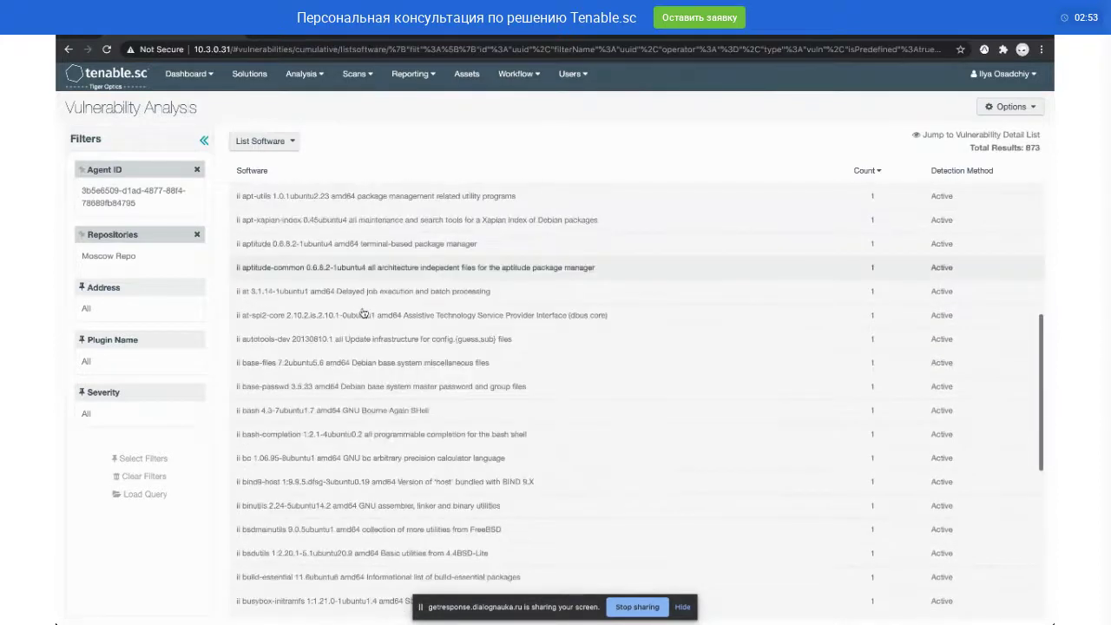
scroll(394, 258, down, 15)
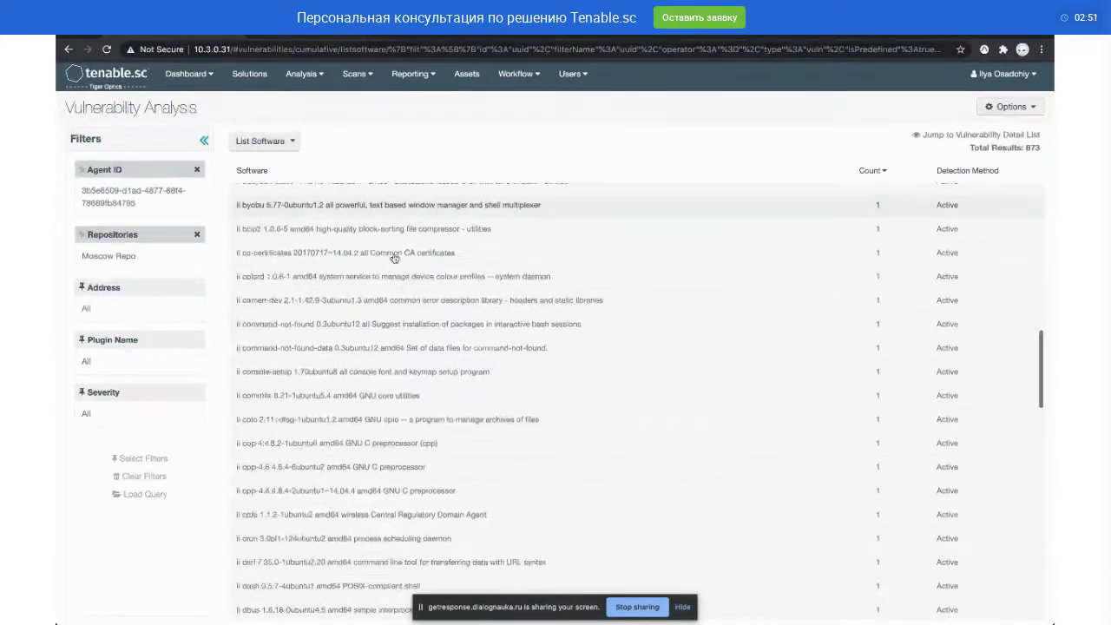
scroll(394, 257, down, 10)
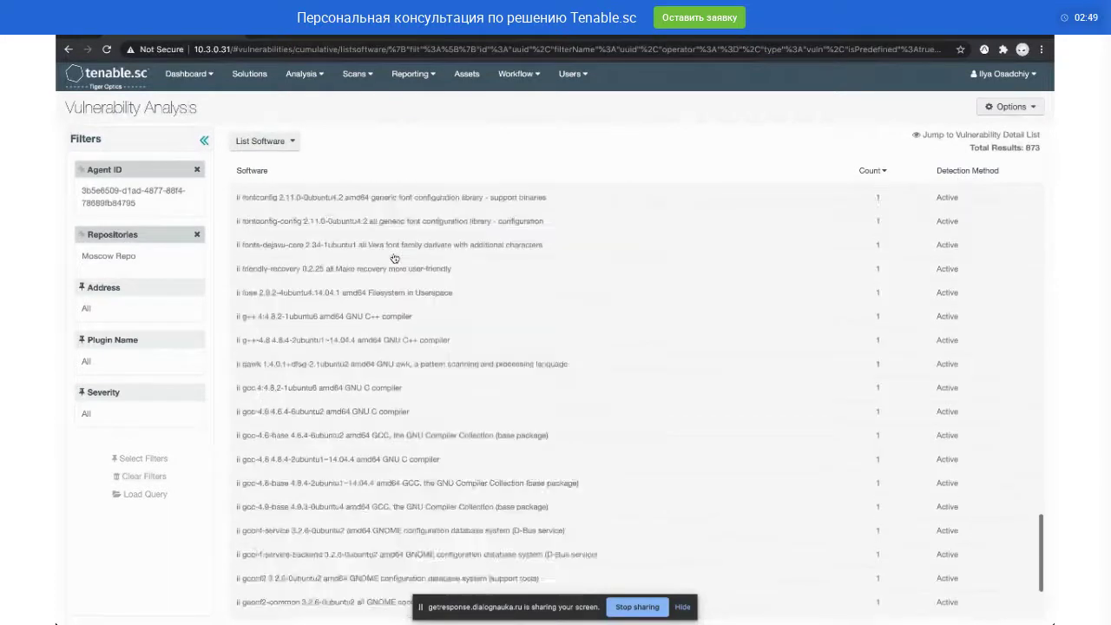
scroll(454, 368, down, 15)
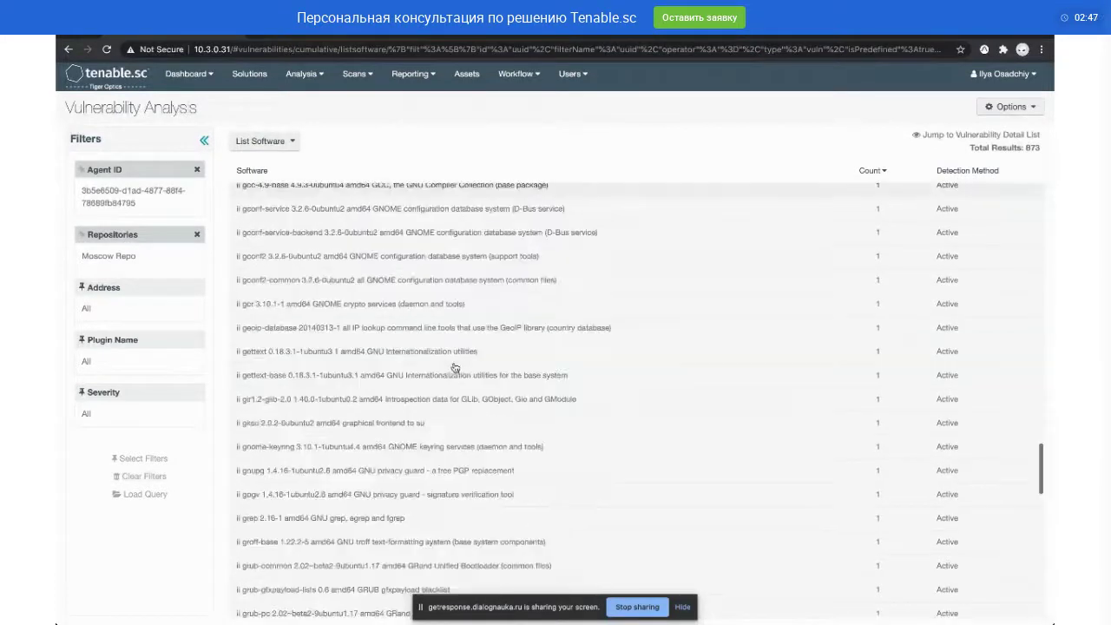
scroll(455, 367, down, 3)
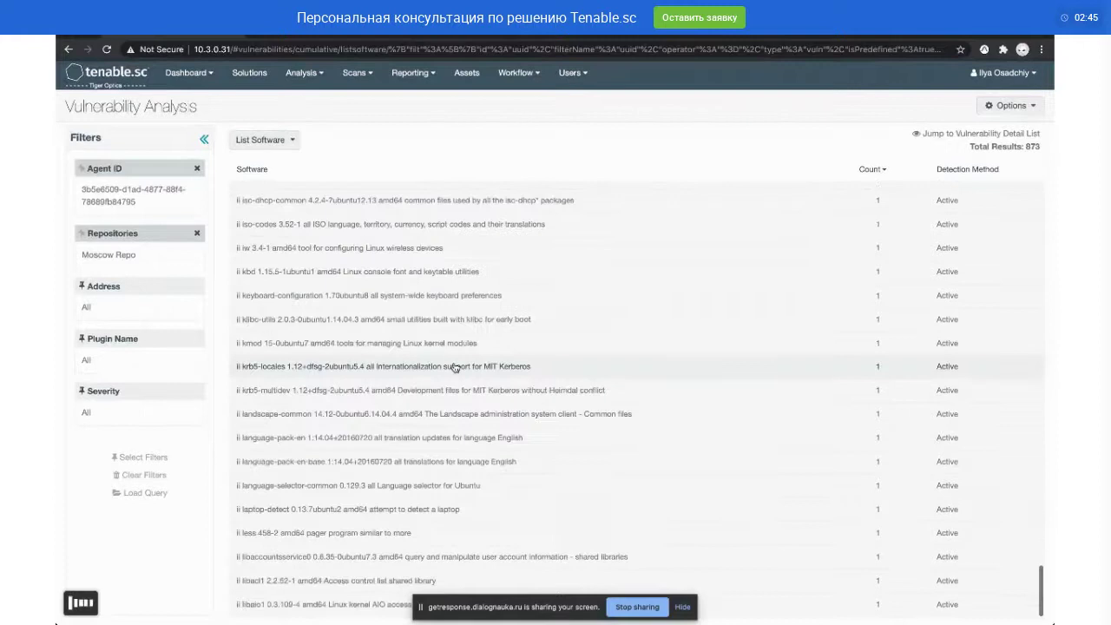
scroll(455, 368, down, 8)
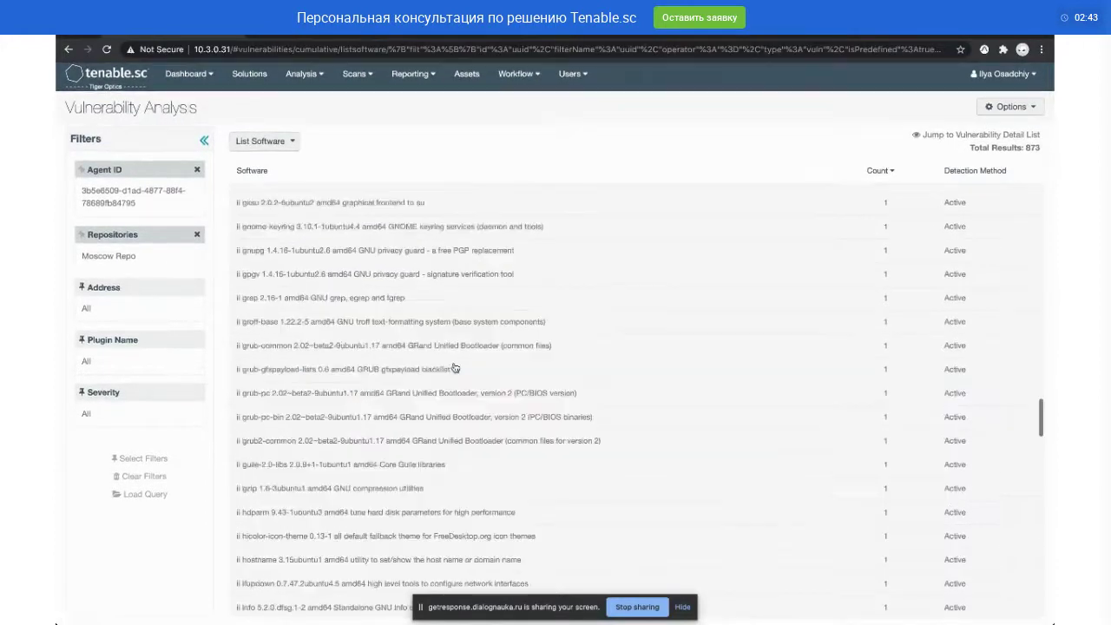
- Clear the Agent ID and repository filters and look through the software list across all hosts
click(144, 475)
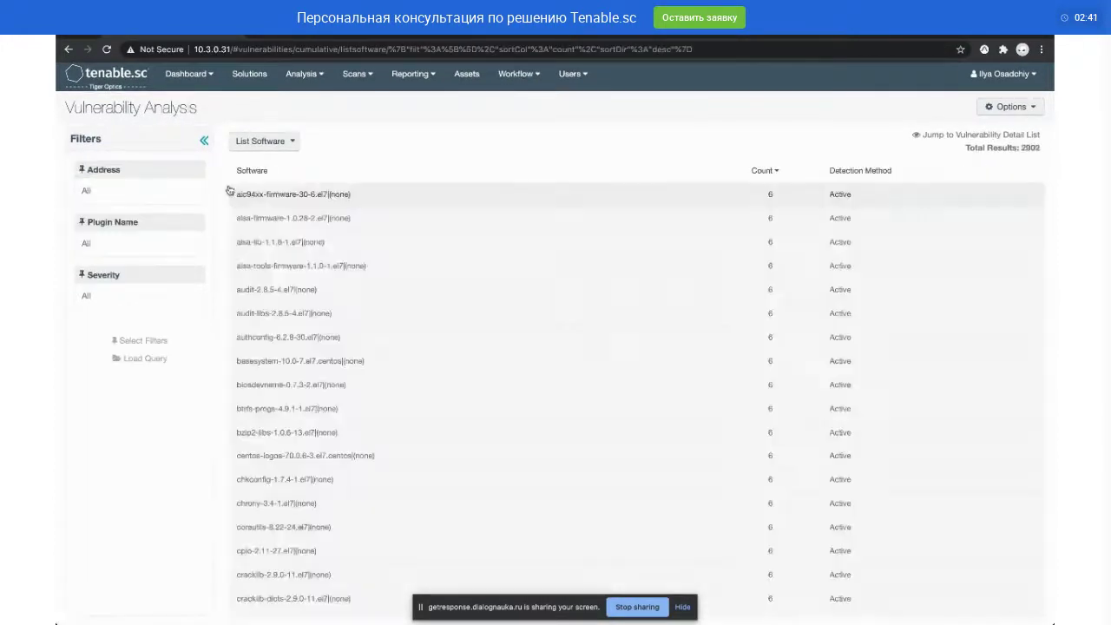
scroll(386, 274, down, 10)
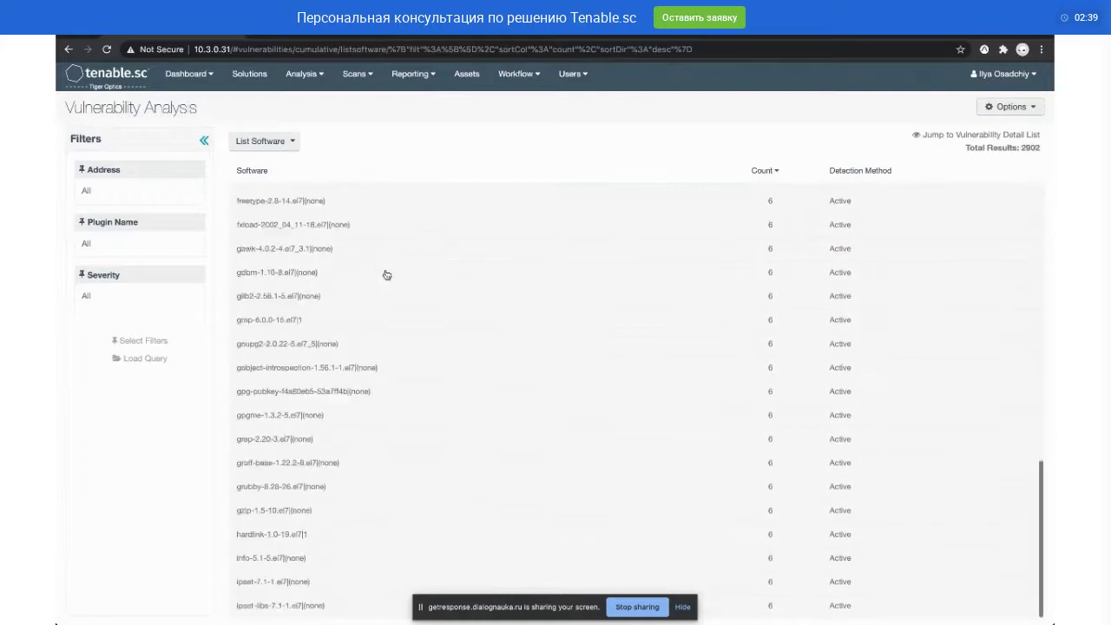